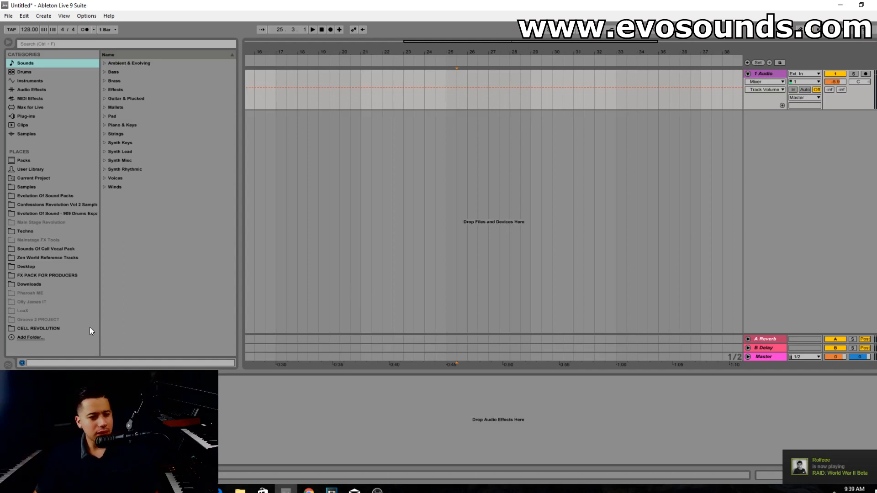
# Step: Open the Big Room Kicks samples in the CELL REVOLUTION folder and audition several kicks, including Big Room Kick 8 F.wav
pyautogui.click(63, 327)
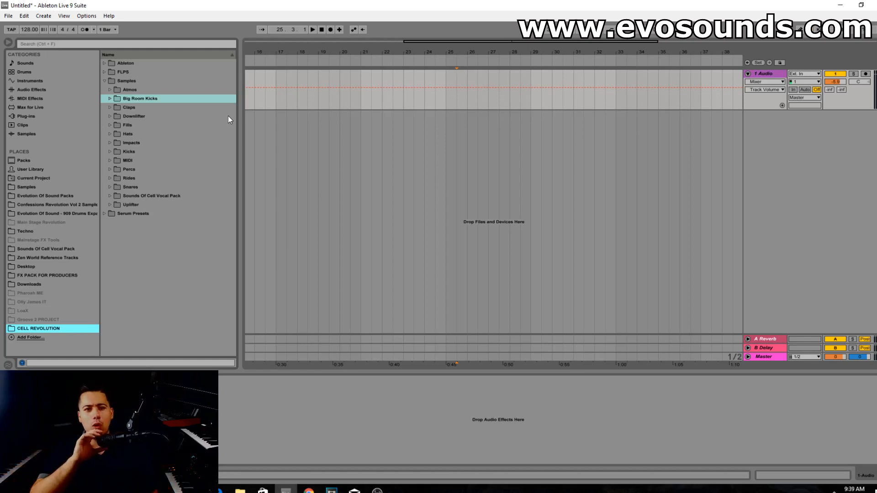
pyautogui.click(114, 102)
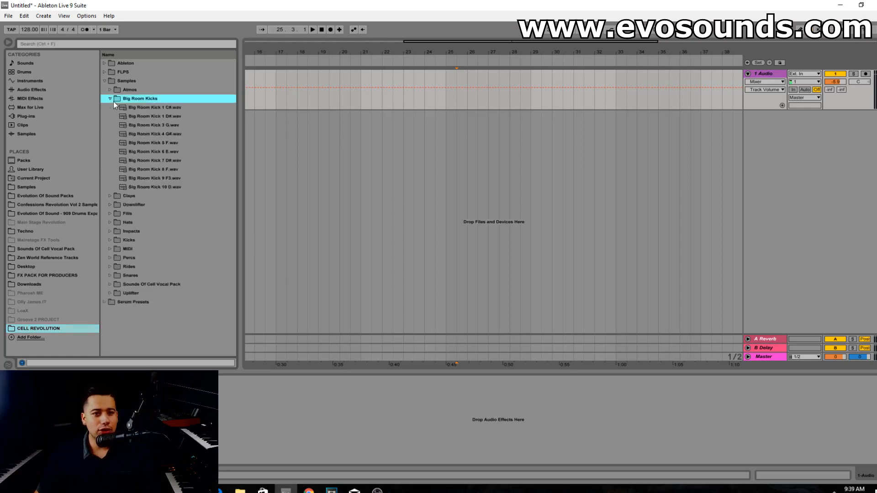
pyautogui.click(163, 145)
pyautogui.click(174, 170)
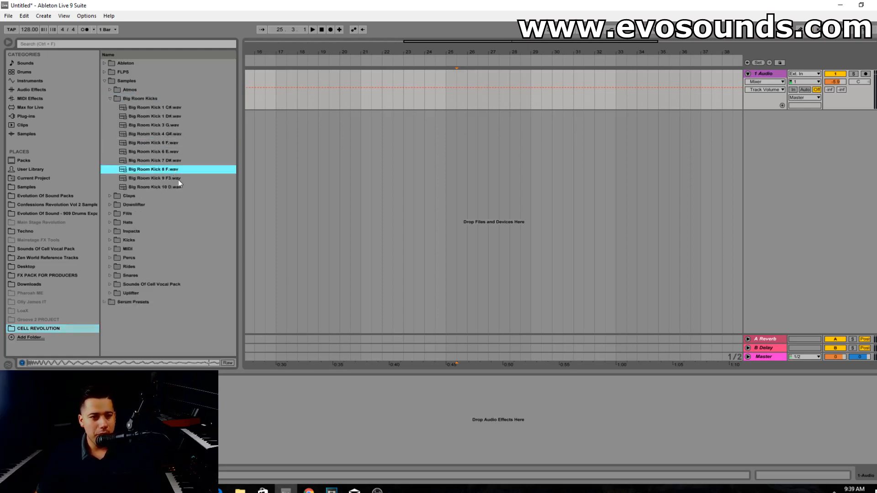
pyautogui.click(178, 179)
# Step: Place Big Room Kick 8 F.wav on the audio track at bar 21, duplicate it to fill the bar with four kicks, and play it
pyautogui.click(154, 173)
pyautogui.moveTo(443, 97); pyautogui.dragTo(373, 97)
pyautogui.moveTo(375, 52); pyautogui.dragTo(423, 98)
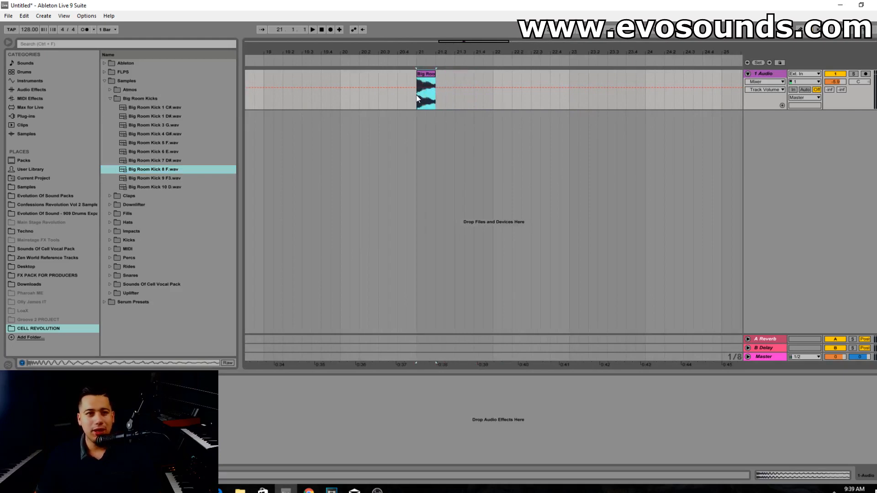
pyautogui.hotkey('ctrl', 'd')
pyautogui.hotkey('ctrl', 'd')
pyautogui.hotkey('ctrl', 'd')
pyautogui.click(415, 103)
pyautogui.press('space')
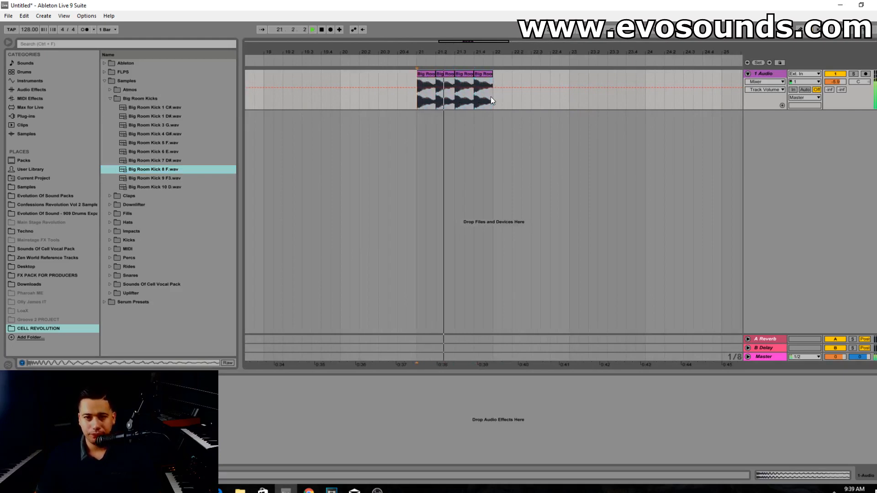
# Step: Duplicate the one-bar kick pattern until it fills bars 21 to 24 on the audio track
pyautogui.moveTo(492, 97); pyautogui.dragTo(420, 95)
pyautogui.press('space')
pyautogui.hotkey('ctrl', 'd')
pyautogui.hotkey('ctrl', 'd')
pyautogui.moveTo(476, 47); pyautogui.dragTo(509, 43)
pyautogui.hotkey('ctrl', 'd')
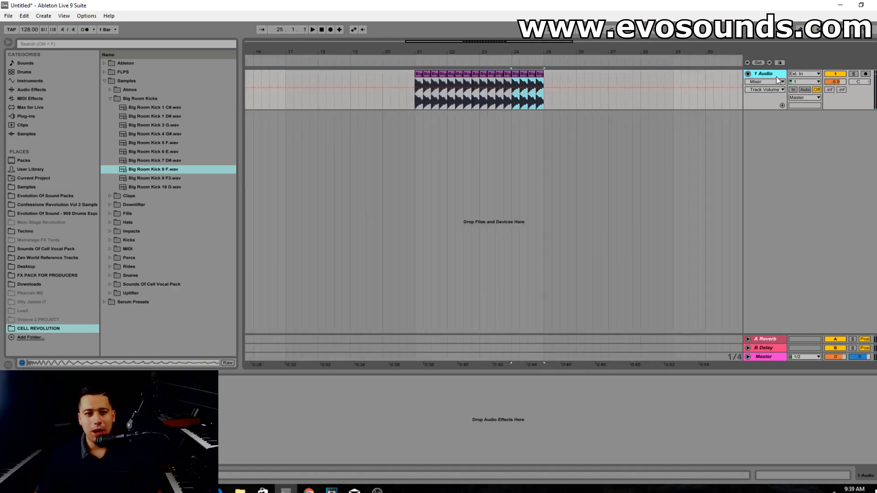
# Step: Insert a new MIDI track and load the Serum_x64 synth plug-in onto it
pyautogui.hotkey('ctrl', 'shift', 't')
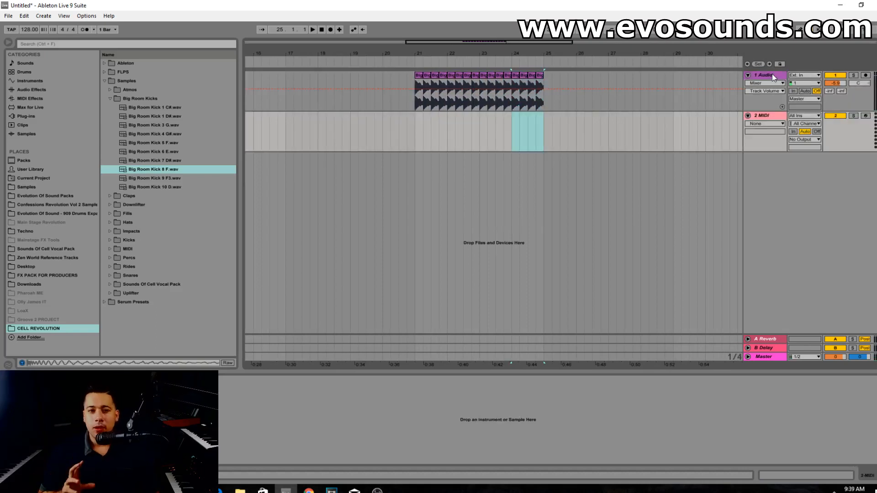
pyautogui.click(30, 116)
pyautogui.click(88, 42)
pyautogui.write('SER')
pyautogui.moveTo(132, 72); pyautogui.dragTo(513, 125)
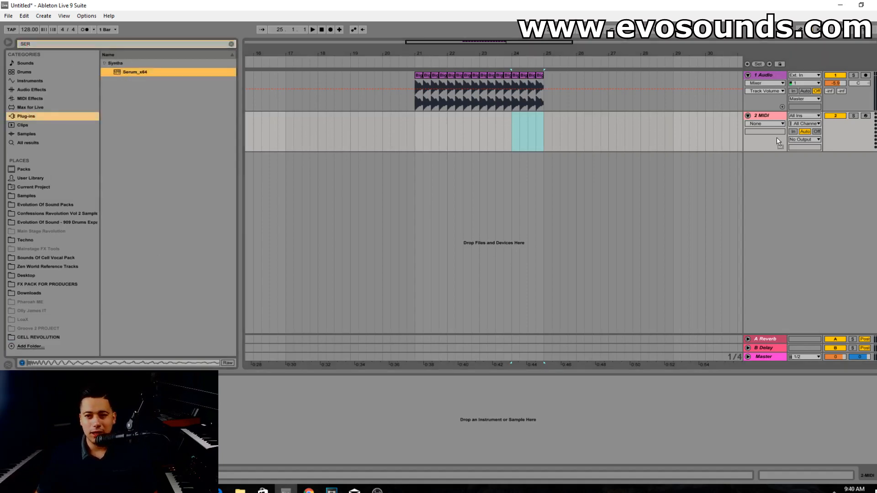
pyautogui.moveTo(778, 142); pyautogui.dragTo(778, 142)
# Step: Load the BA - Bash preset from Serum's Cell Revolution bank
pyautogui.click(439, 151)
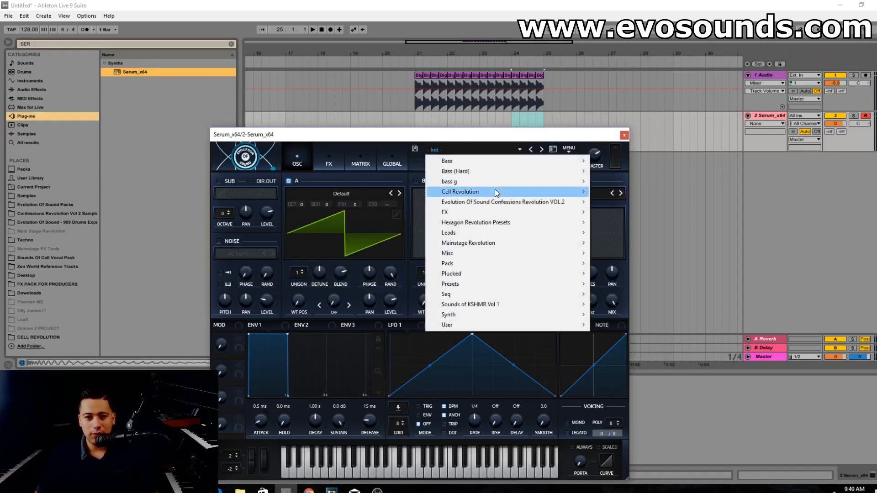
pyautogui.moveTo(497, 193)
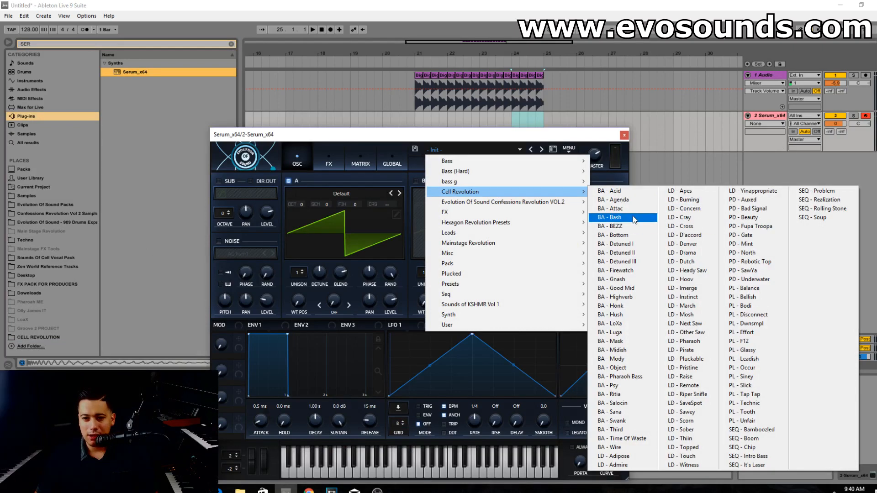
pyautogui.click(633, 218)
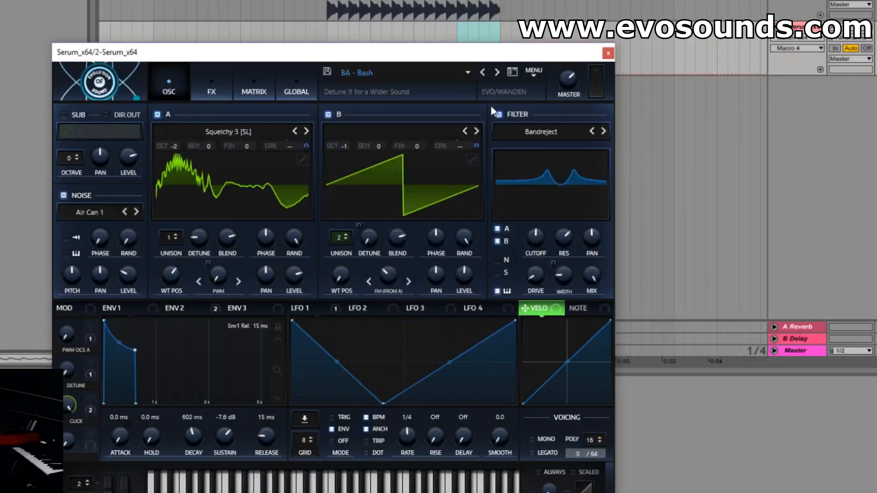
# Step: Audition the bass presets that follow in the bank and settle on BA - Good Mid
pyautogui.click(498, 75)
pyautogui.click(498, 76)
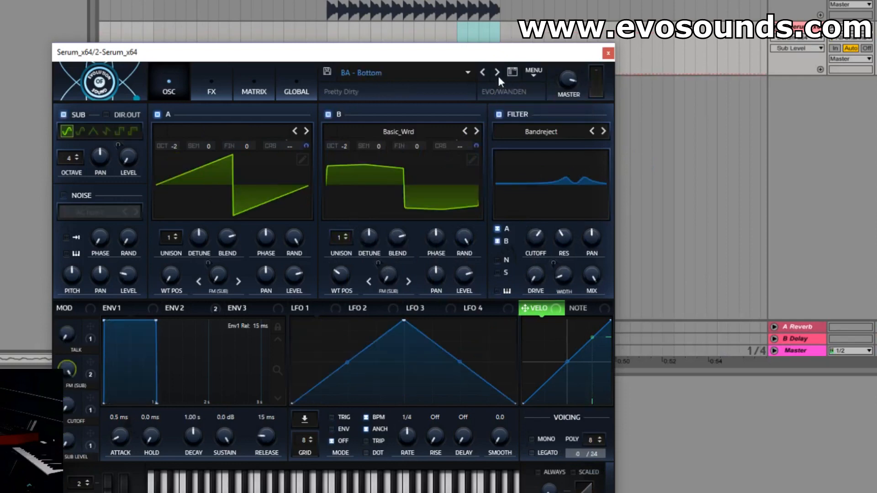
pyautogui.click(876, 39)
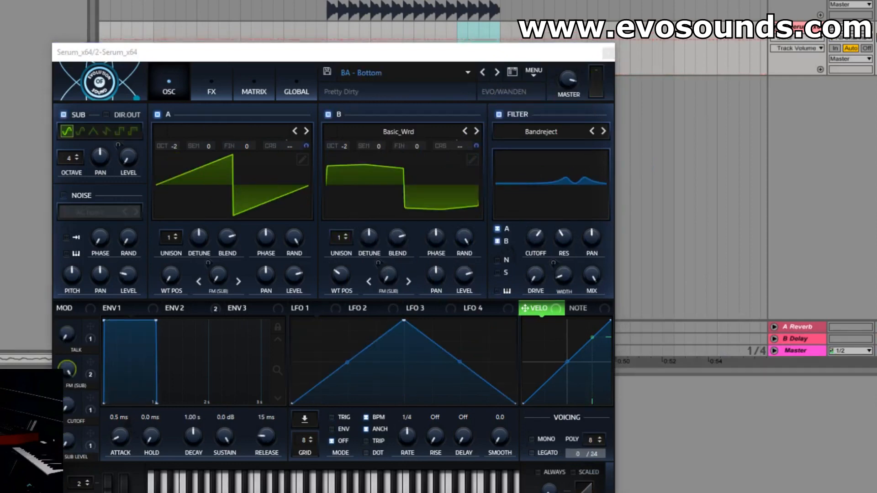
pyautogui.click(498, 72)
pyautogui.click(498, 71)
pyautogui.click(498, 72)
pyautogui.click(498, 72)
pyautogui.click(498, 72)
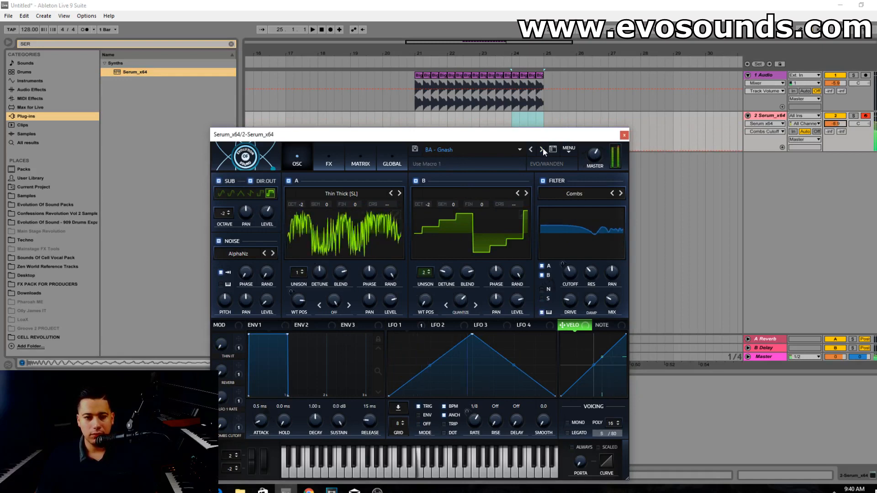
pyautogui.click(542, 149)
pyautogui.click(542, 149)
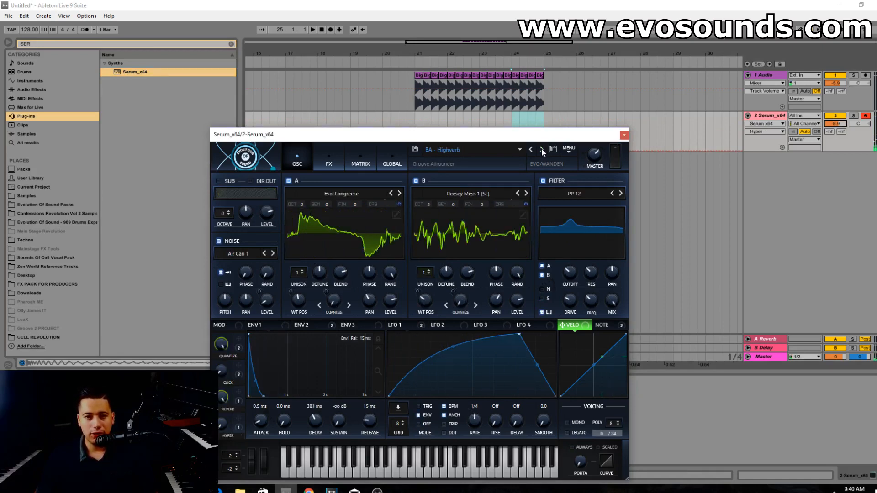
pyautogui.click(533, 149)
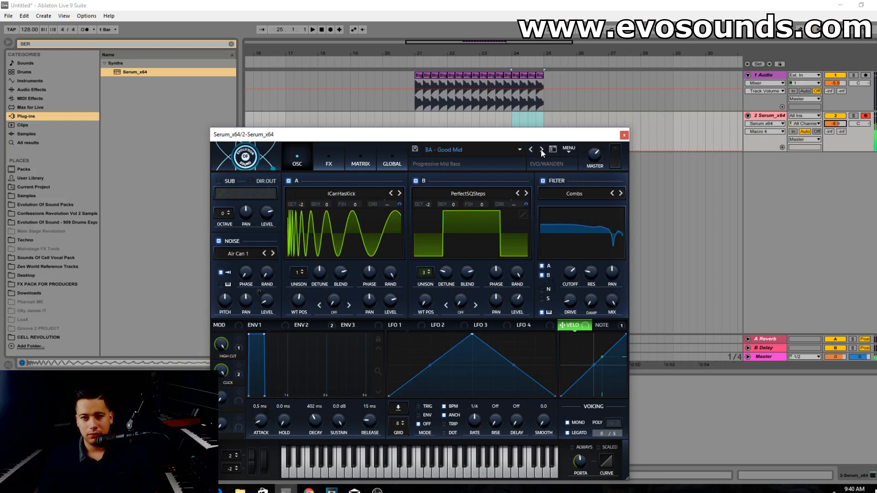
# Step: Close the synth window, create a four-bar MIDI clip on the Serum track under the kicks, and enlarge its note editor
pyautogui.click(624, 134)
pyautogui.moveTo(507, 141); pyautogui.dragTo(543, 141)
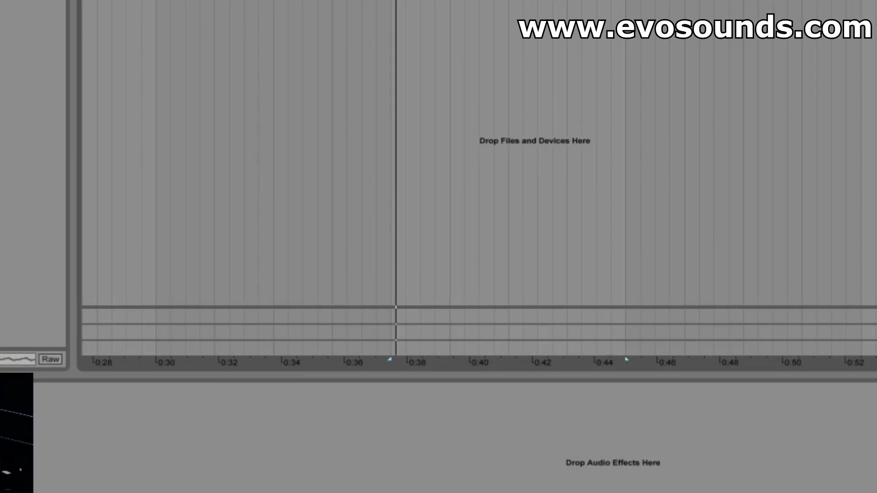
pyautogui.press('space')
pyautogui.hotkey('ctrl', 'shift', 'm')
pyautogui.moveTo(650, 381); pyautogui.dragTo(650, 15)
pyautogui.moveTo(37, 292); pyautogui.dragTo(57, 279)
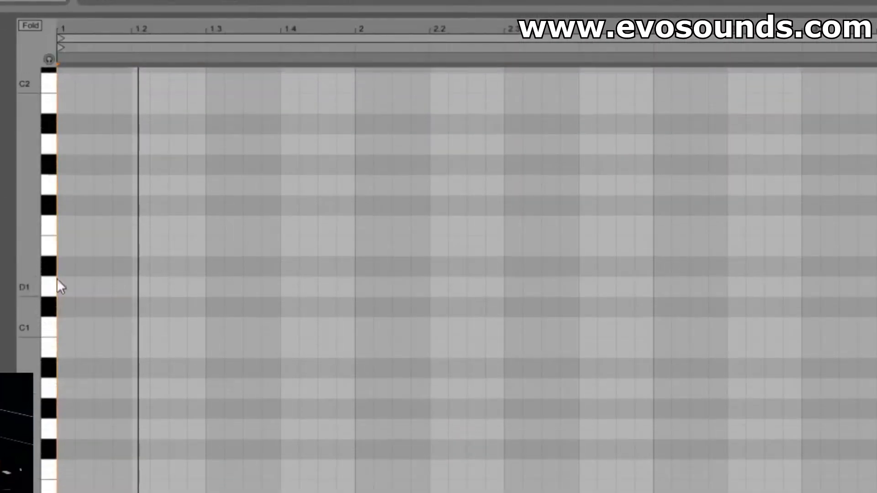
# Step: Draw an F2 note, move it to the last sixteenth of the first beat, and play it with the kick
pyautogui.scroll(1, 73, 252)
pyautogui.doubleClick(210, 238)
pyautogui.moveTo(221, 241); pyautogui.dragTo(125, 241)
pyautogui.click(131, 264)
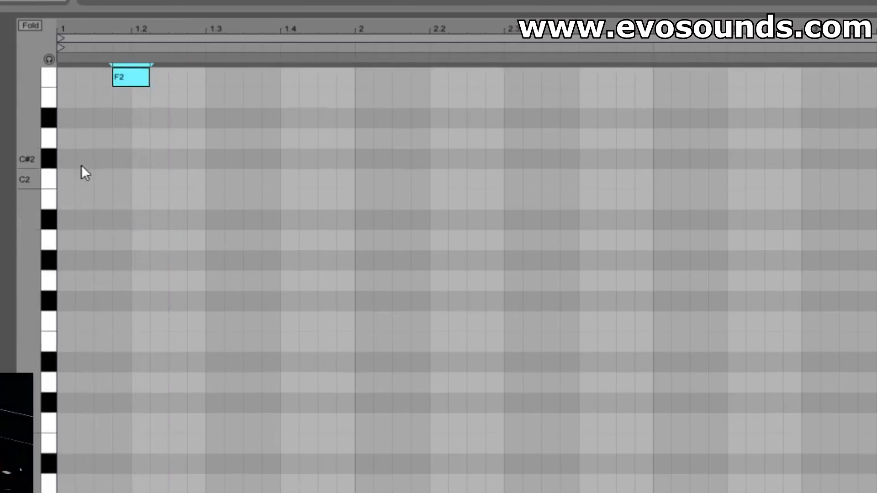
pyautogui.press('space')
pyautogui.press('space')
# Step: Shorten the F2 note to one sixteenth and place a duplicate of it at 1.2.3
pyautogui.moveTo(143, 79); pyautogui.dragTo(130, 79)
pyautogui.hotkey('ctrl', 'z')
pyautogui.press('space')
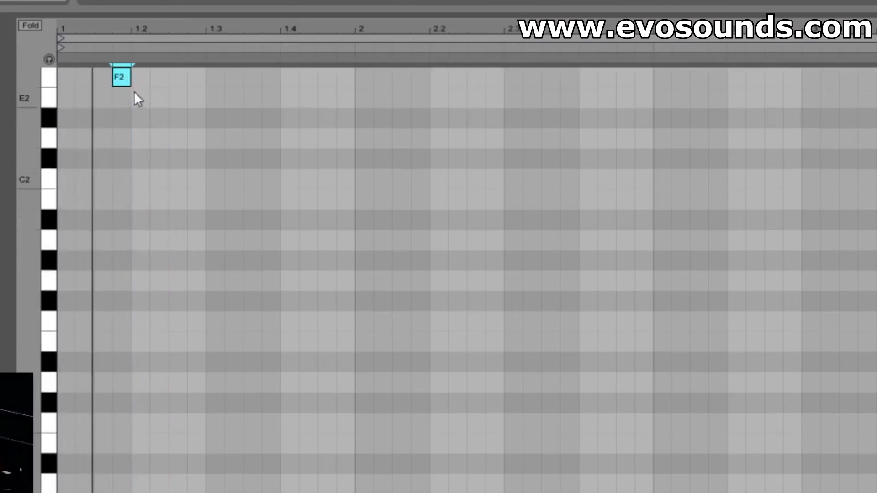
pyautogui.press('space')
pyautogui.hotkey('ctrl', 'd')
pyautogui.moveTo(199, 78); pyautogui.dragTo(181, 78)
pyautogui.press('space')
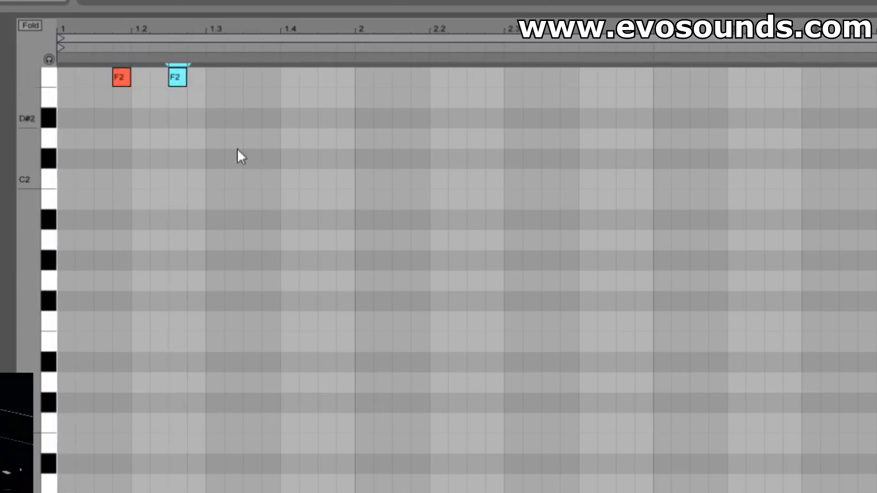
# Step: Duplicate the two-beat pair of F2 notes repeatedly to fill the first two bars of the clip
pyautogui.moveTo(169, 31); pyautogui.dragTo(431, 209)
pyautogui.scroll(3, 348, 229)
pyautogui.moveTo(304, 180)
pyautogui.mouseDown()
pyautogui.moveTo(341, 180)
pyautogui.moveTo(312, 186)
pyautogui.mouseUp()
pyautogui.moveTo(175, 180)
pyautogui.mouseDown()
pyautogui.moveTo(210, 183)
pyautogui.moveTo(187, 168)
pyautogui.moveTo(186, 178)
pyautogui.mouseUp()
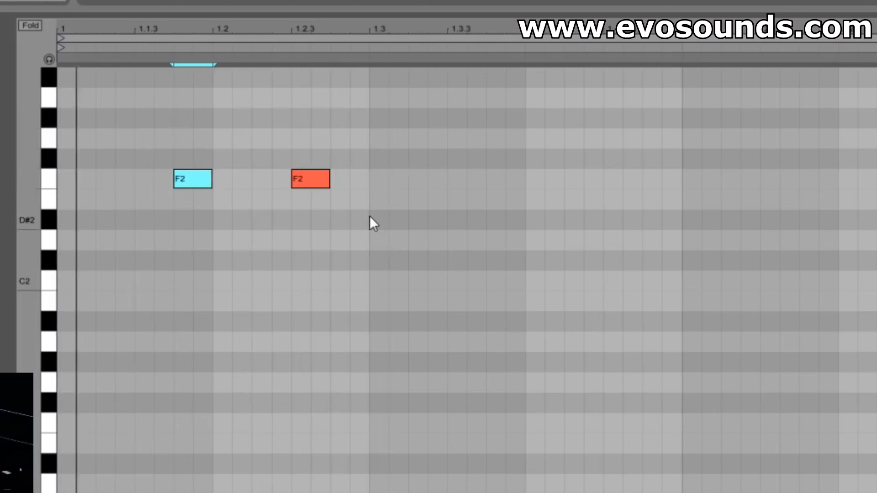
pyautogui.moveTo(369, 216); pyautogui.dragTo(186, 94)
pyautogui.hotkey('ctrl', 'd')
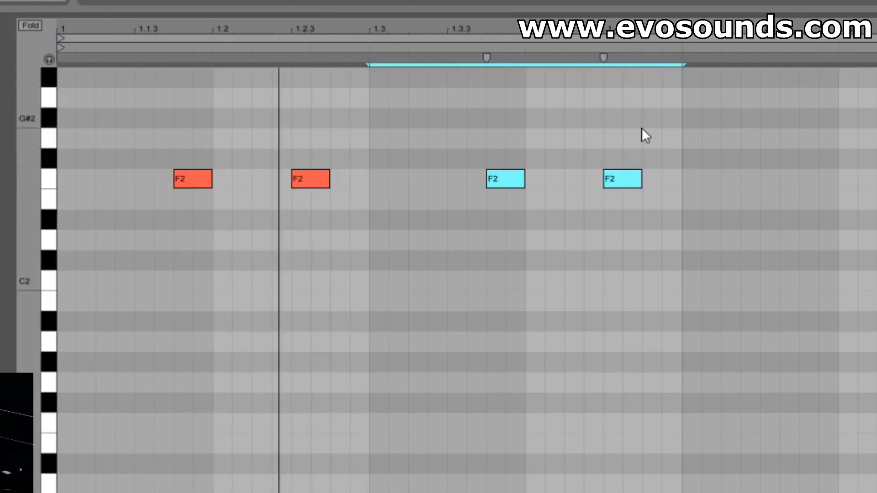
pyautogui.click(677, 196)
pyautogui.moveTo(676, 196); pyautogui.dragTo(366, 75)
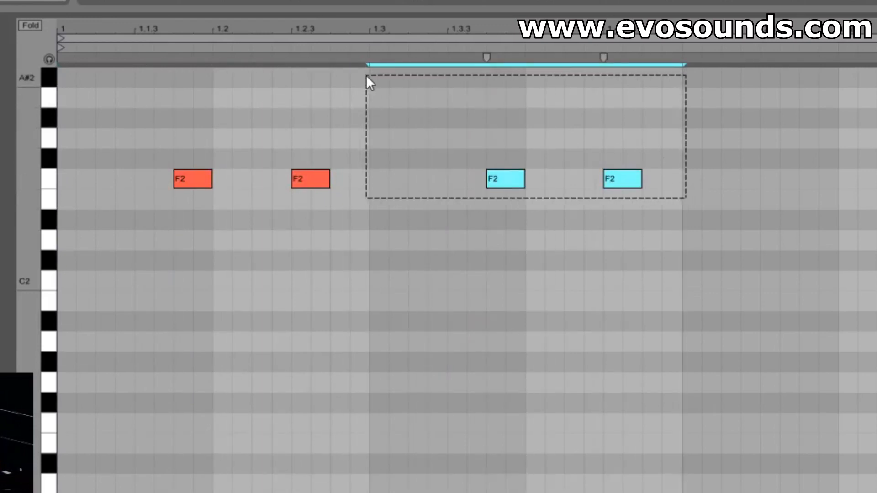
pyautogui.hotkey('ctrl', 'd')
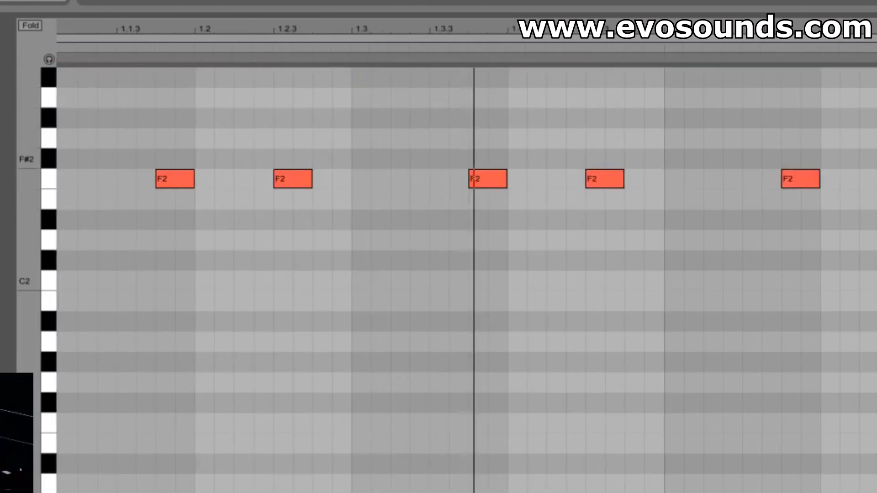
# Step: Add an extra short F2 note at the second sixteenth of beat 2.4, between the last two notes
pyautogui.moveTo(612, 29); pyautogui.dragTo(613, 5)
pyautogui.doubleClick(749, 183)
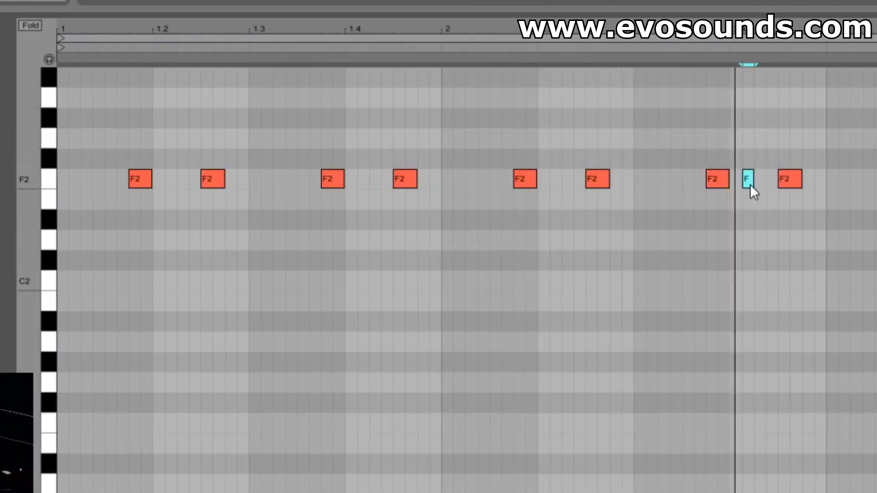
pyautogui.moveTo(751, 184); pyautogui.dragTo(762, 185)
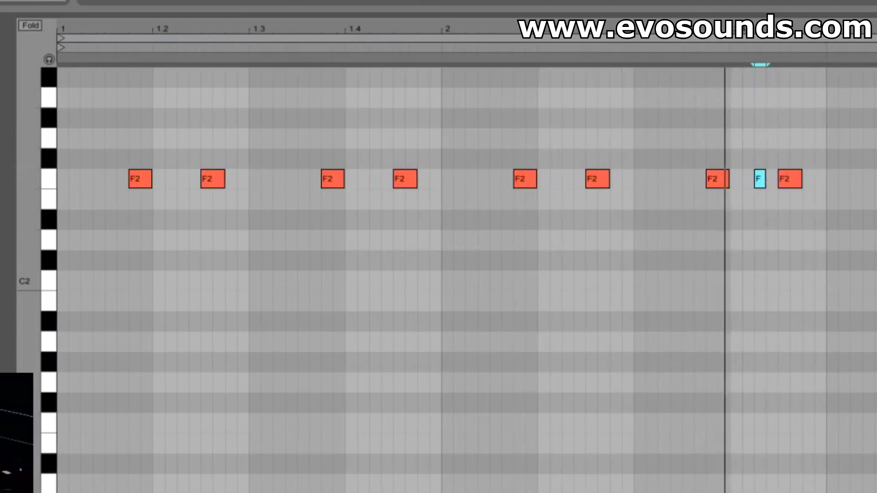
# Step: Duplicate the two-bar note pattern into bars 3 and 4 and transpose the bar 3 notes up to F#2
pyautogui.moveTo(827, 200); pyautogui.dragTo(805, 180)
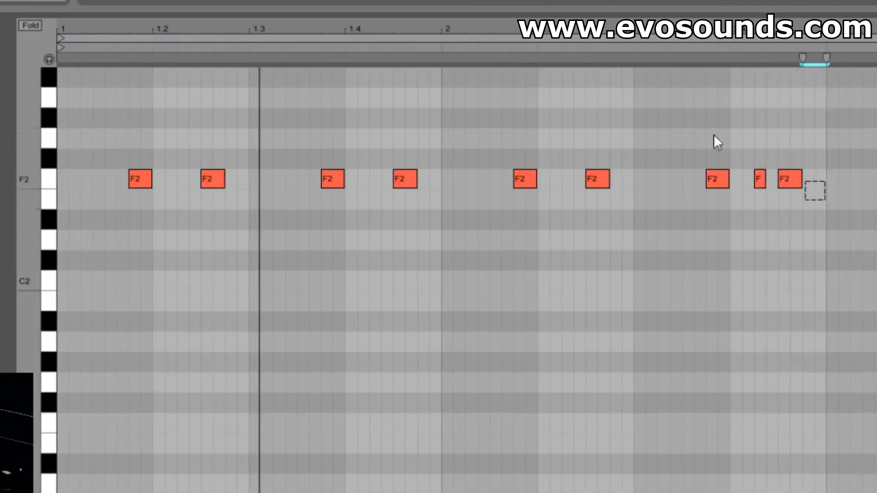
pyautogui.hotkey('ctrl', 'a')
pyautogui.hotkey('ctrl', 'd')
pyautogui.hotkey('ctrl', 'z')
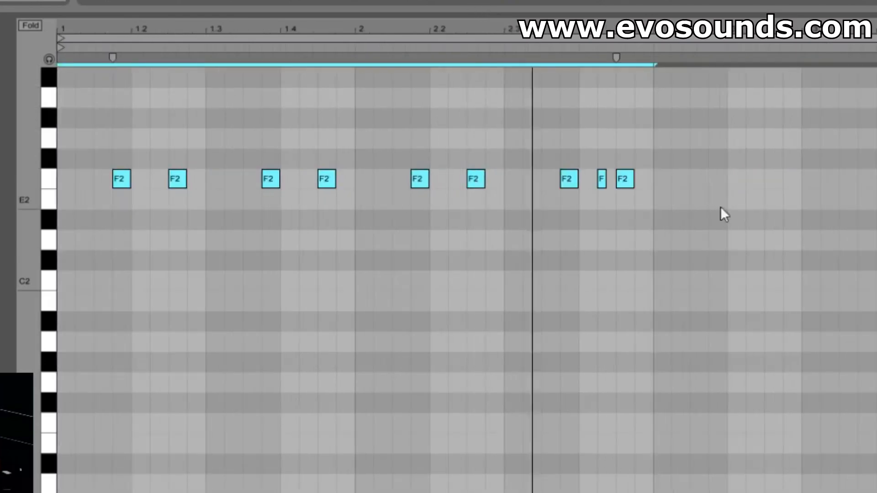
pyautogui.hotkey('ctrl', 'd')
pyautogui.press('Up')
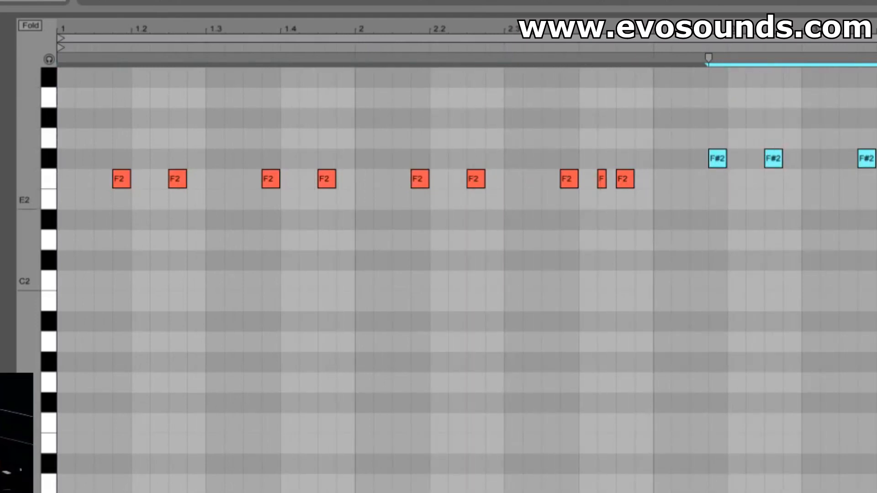
pyautogui.click(864, 200)
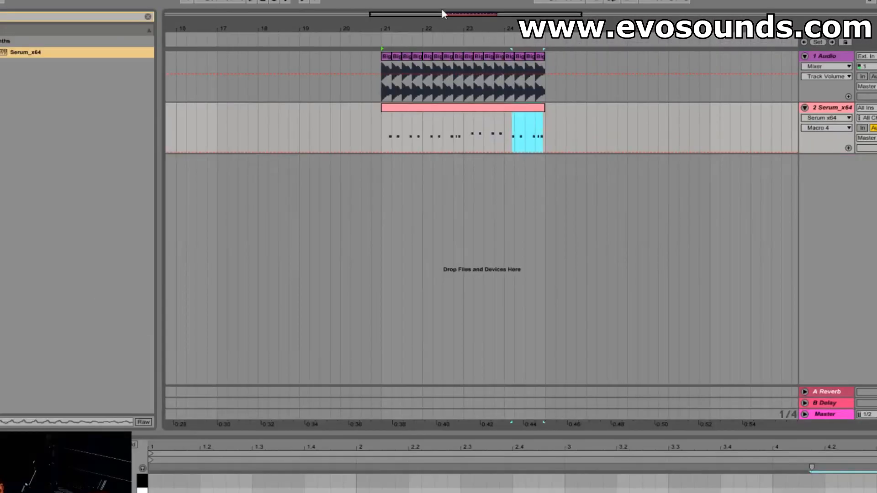
# Step: Consolidate the four kick clips in bar 23 into a single audio clip
pyautogui.moveTo(450, 12); pyautogui.dragTo(456, 114)
pyautogui.moveTo(419, 87); pyautogui.dragTo(533, 97)
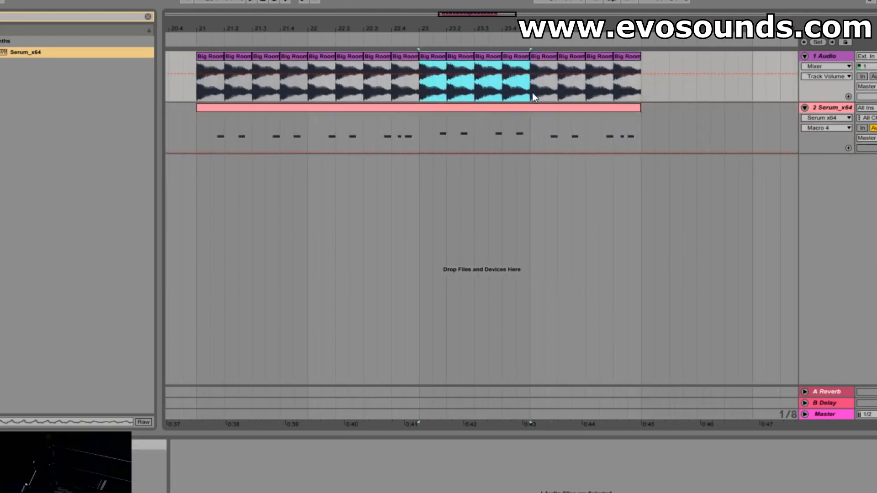
pyautogui.hotkey('ctrl', 'j')
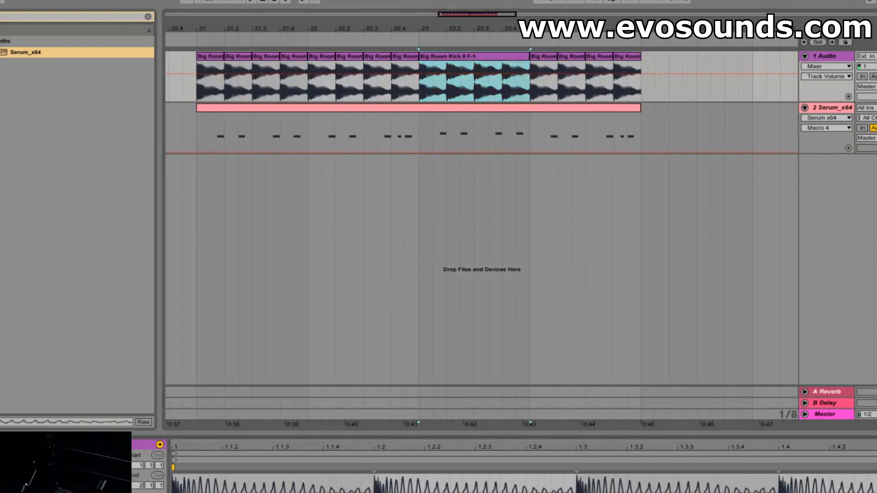
# Step: Play back the groove, switch to Session View and add an EQ Eight to the Serum track
pyautogui.press('space')
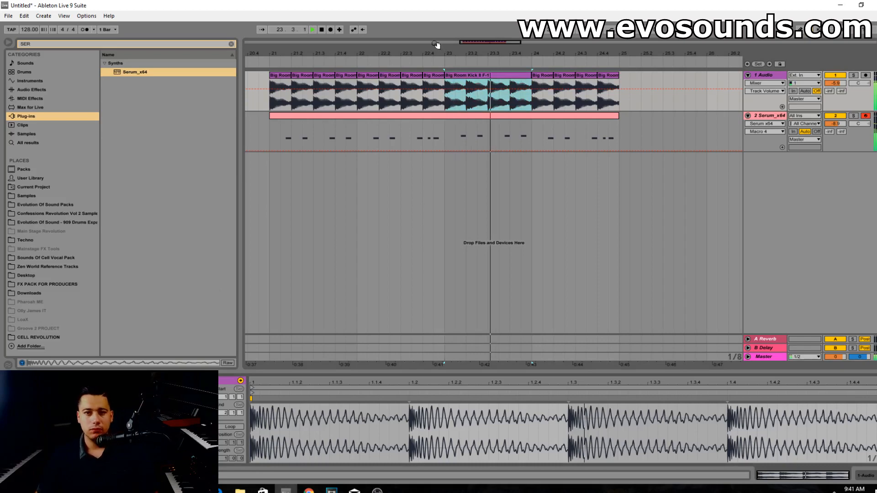
pyautogui.press('Tab')
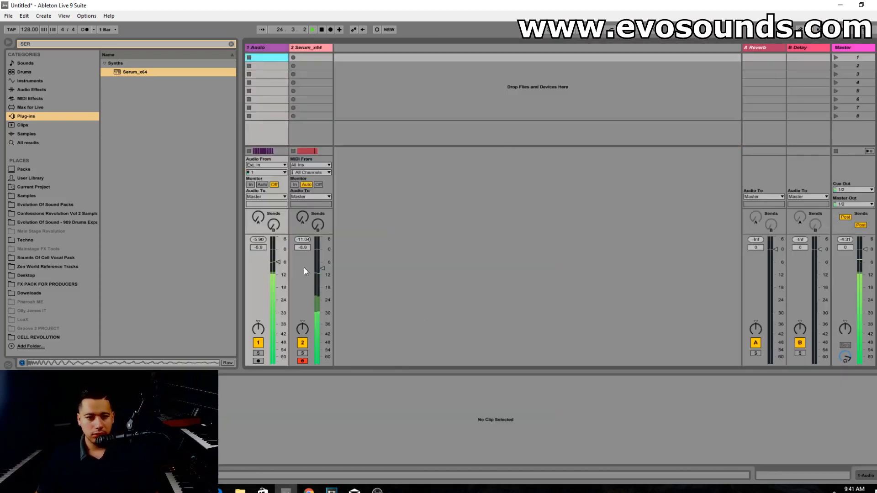
pyautogui.click(319, 49)
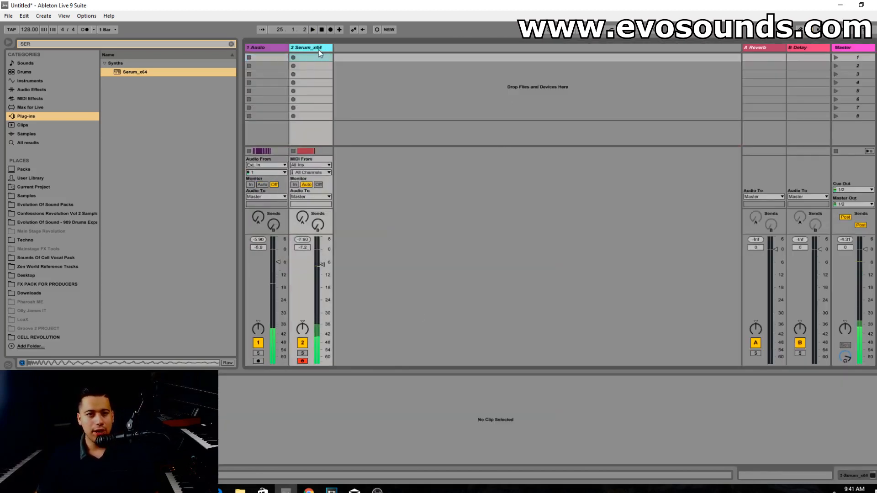
pyautogui.click(231, 44)
pyautogui.write('eq')
pyautogui.click(37, 90)
pyautogui.moveTo(264, 298); pyautogui.dragTo(311, 49)
# Step: Set EQ Eight band 2 to a low cut at about 370 Hz and dip band 7 by 2.36 dB at 13.2 kHz
pyautogui.click(261, 416)
pyautogui.click(246, 452)
pyautogui.click(240, 403)
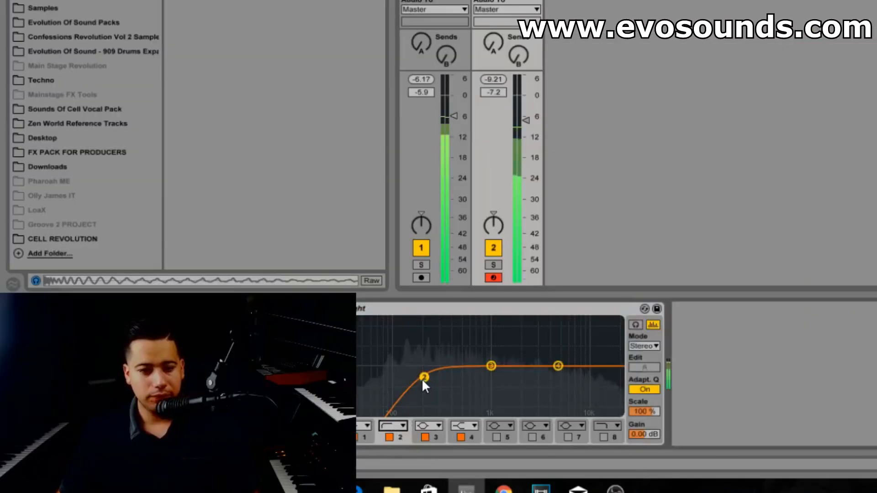
pyautogui.moveTo(423, 380); pyautogui.dragTo(447, 377)
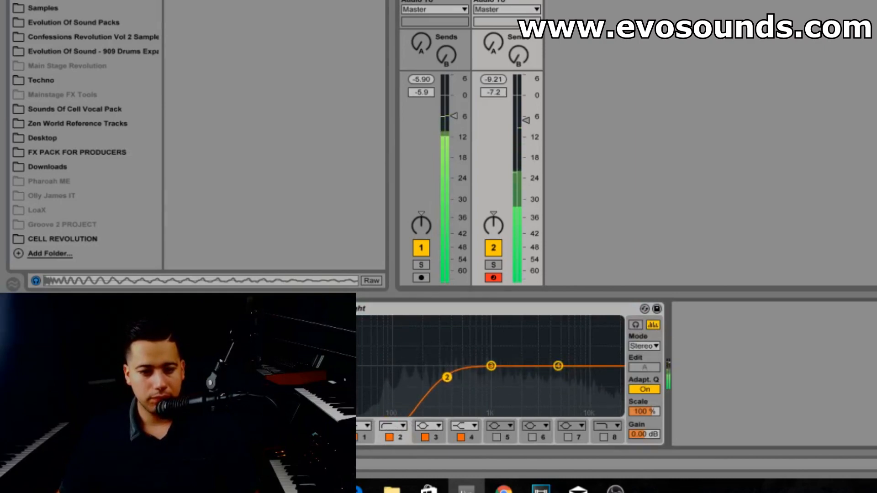
pyautogui.moveTo(559, 366); pyautogui.dragTo(599, 374)
pyautogui.press('space')
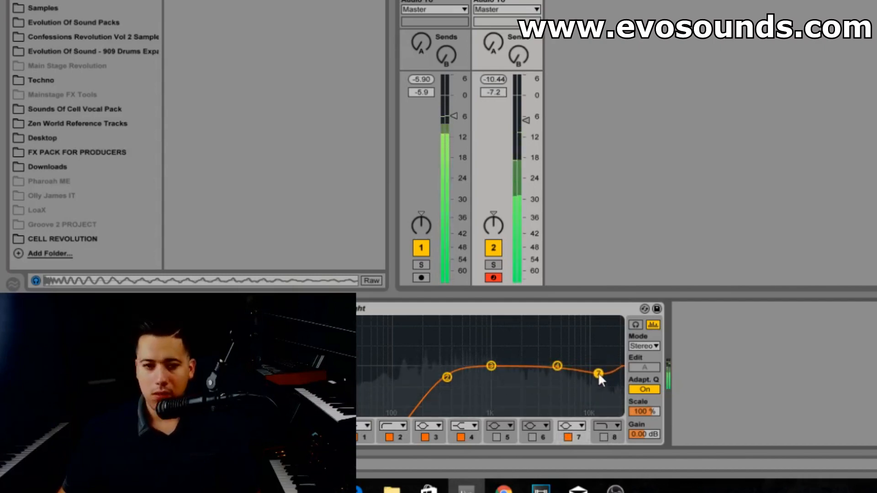
# Step: Raise the Serum track's send to the Reverb return to roughly halfway and play back the result
pyautogui.click(493, 42)
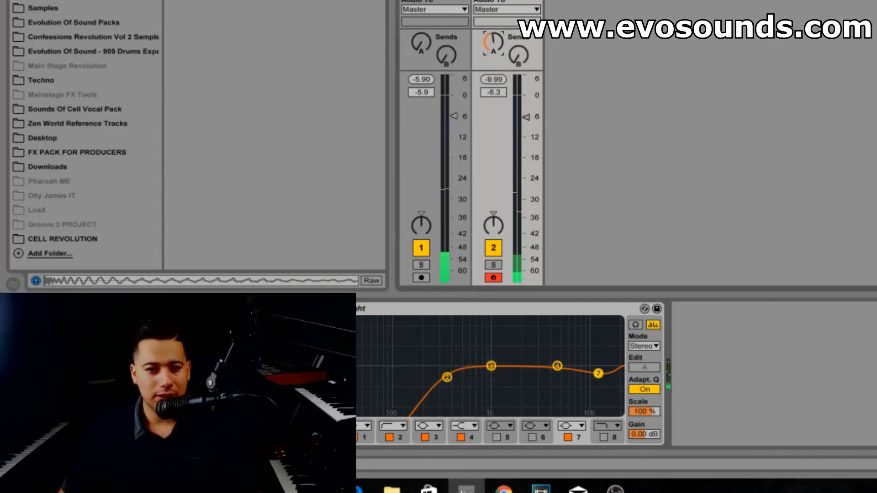
pyautogui.moveTo(494, 53); pyautogui.dragTo(495, 52)
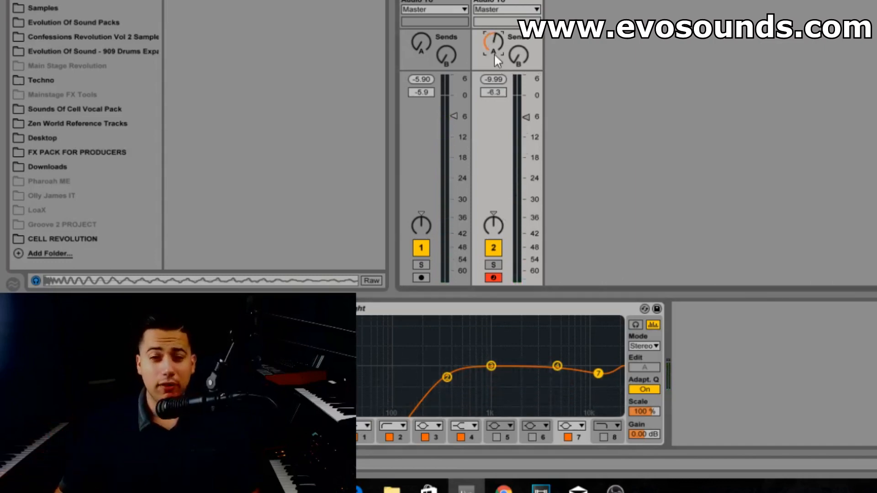
pyautogui.press('space')
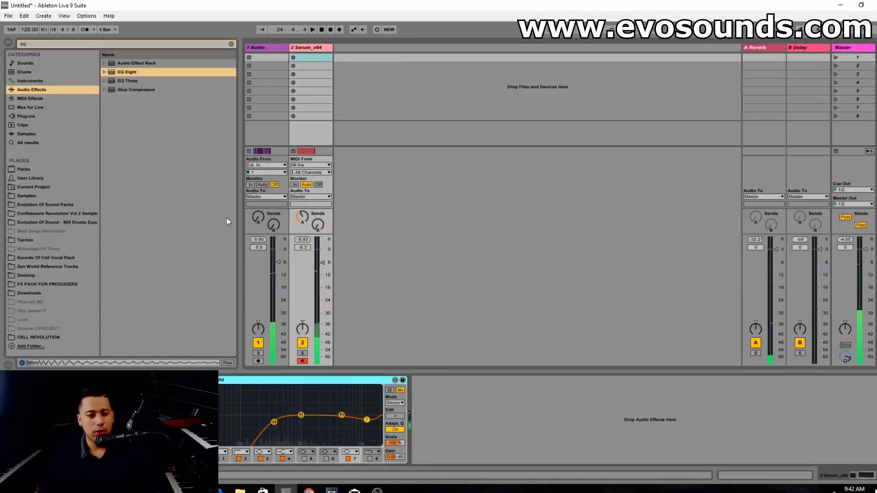
# Step: Search the audio effects for OTT and load the preset before EQ Eight on the Serum track
pyautogui.click(232, 44)
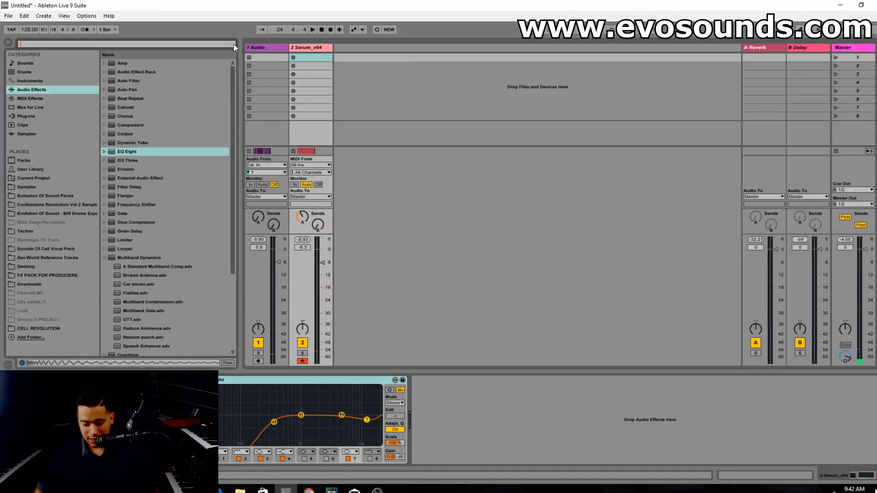
pyautogui.write('OTT')
pyautogui.press('Down')
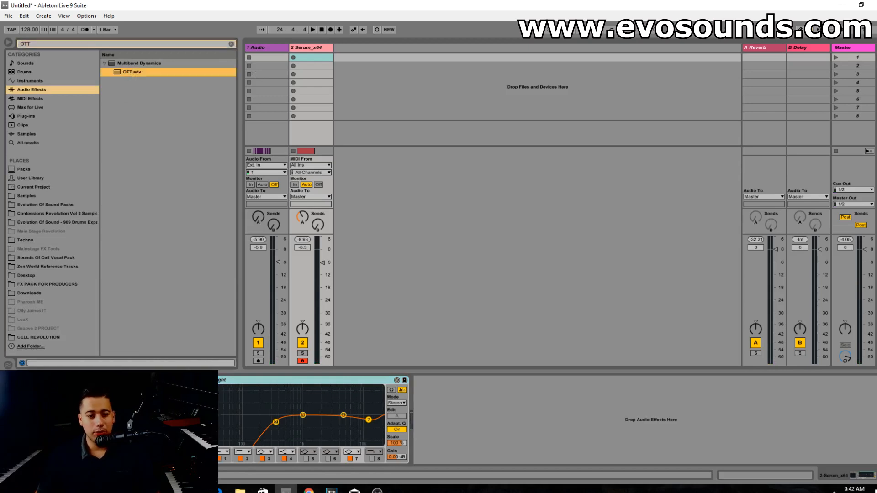
pyautogui.press('Return')
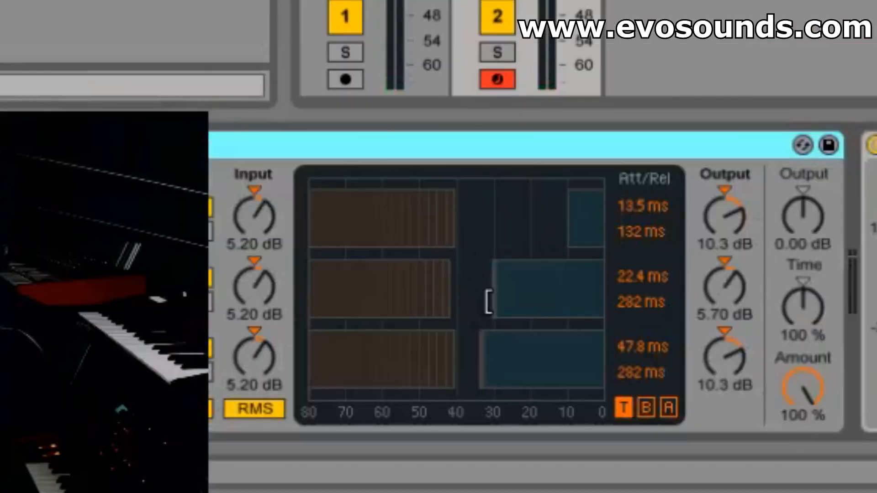
# Step: Raise OTT's upper thresholds to about -15 dB for the mid band and -28 dB for the low band, and set Amount to 28%
pyautogui.moveTo(488, 301); pyautogui.dragTo(542, 301)
pyautogui.moveTo(479, 344); pyautogui.dragTo(490, 344)
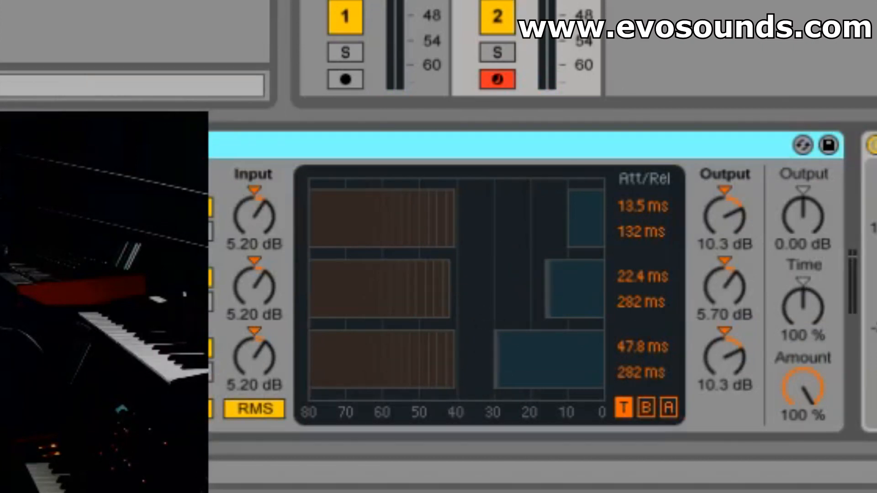
pyautogui.moveTo(804, 388); pyautogui.dragTo(804, 425)
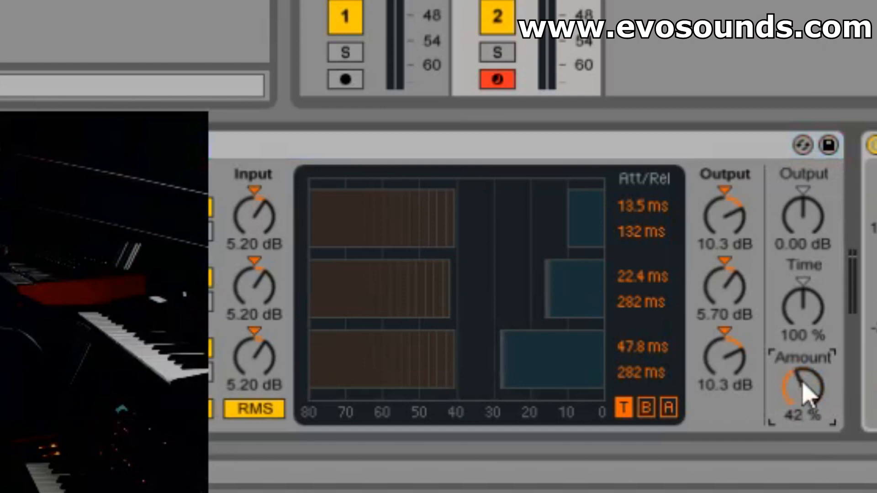
pyautogui.moveTo(806, 395); pyautogui.dragTo(803, 403)
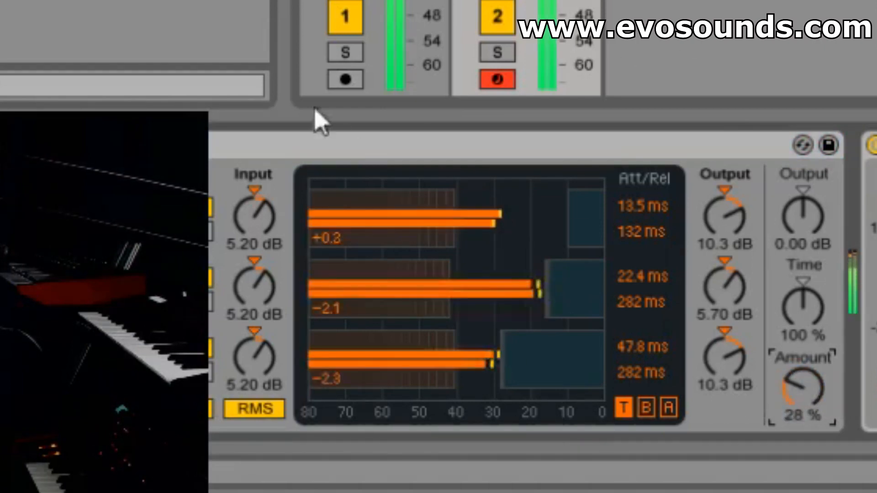
pyautogui.click(120, 146)
pyautogui.click(120, 145)
pyautogui.click(120, 146)
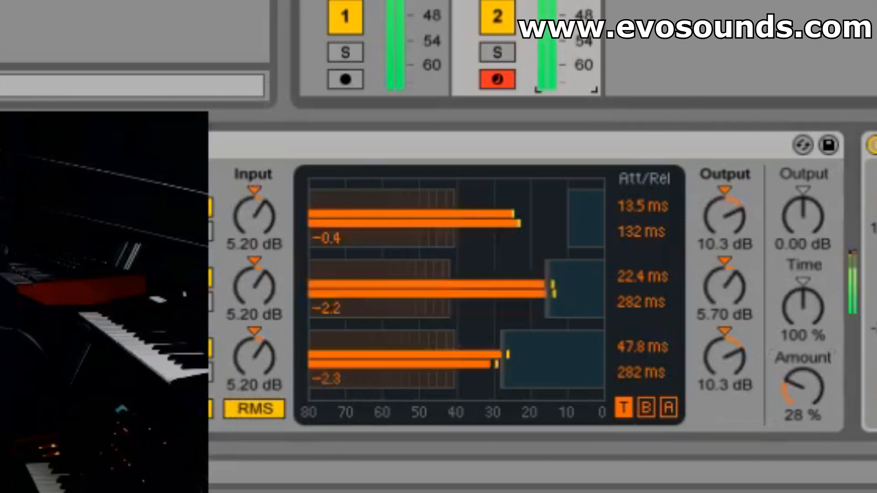
# Step: Try OTT's Time setting at 10% and 933% during playback, returning it to 100%
pyautogui.moveTo(802, 307); pyautogui.dragTo(803, 343)
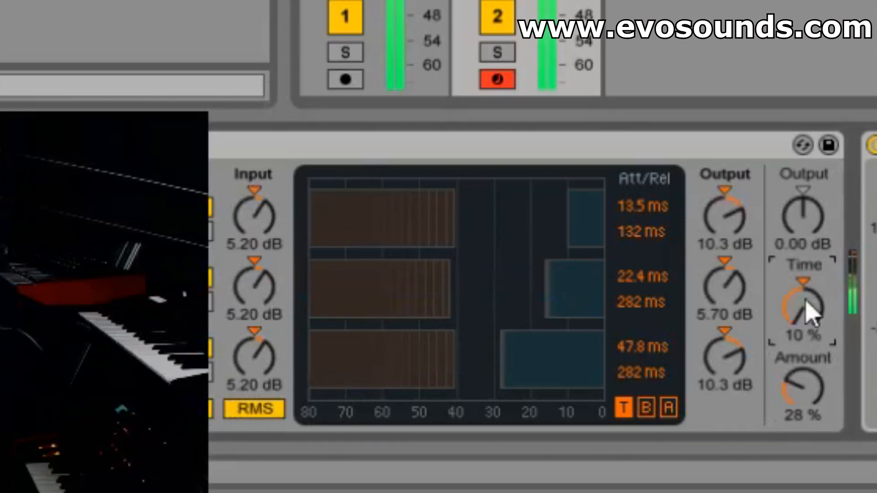
pyautogui.moveTo(806, 301); pyautogui.dragTo(806, 260)
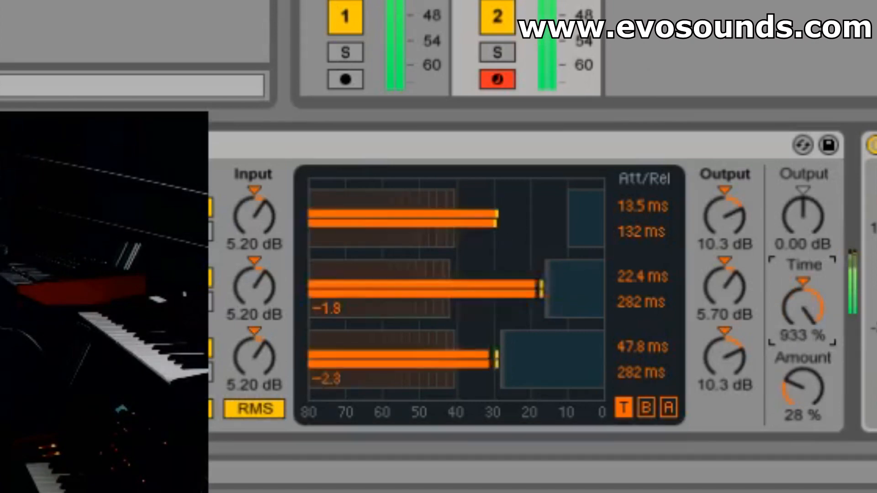
pyautogui.moveTo(806, 301); pyautogui.dragTo(806, 334)
pyautogui.rightClick(806, 304)
pyautogui.click(802, 306)
pyautogui.rightClick(804, 304)
pyautogui.click(818, 386)
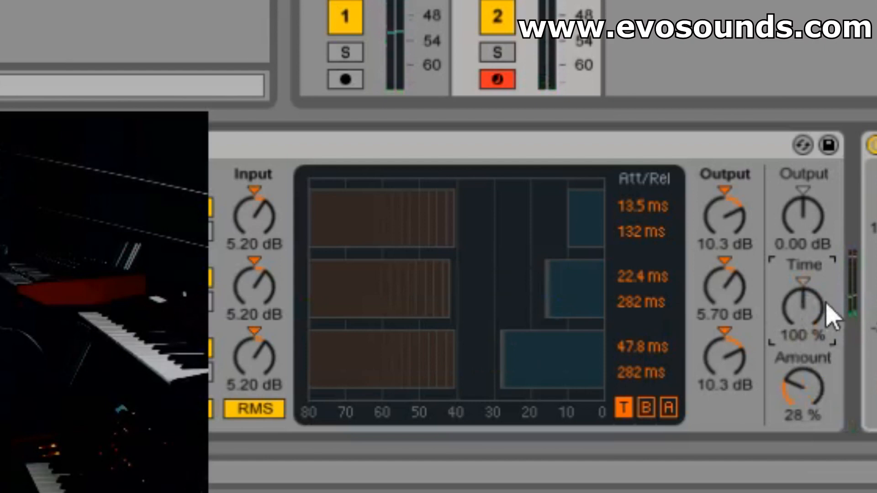
# Step: Insert a Compressor before LFOTool and enable its sidechain from 1-Audio, with the threshold at -17.9 dB
pyautogui.click(565, 4)
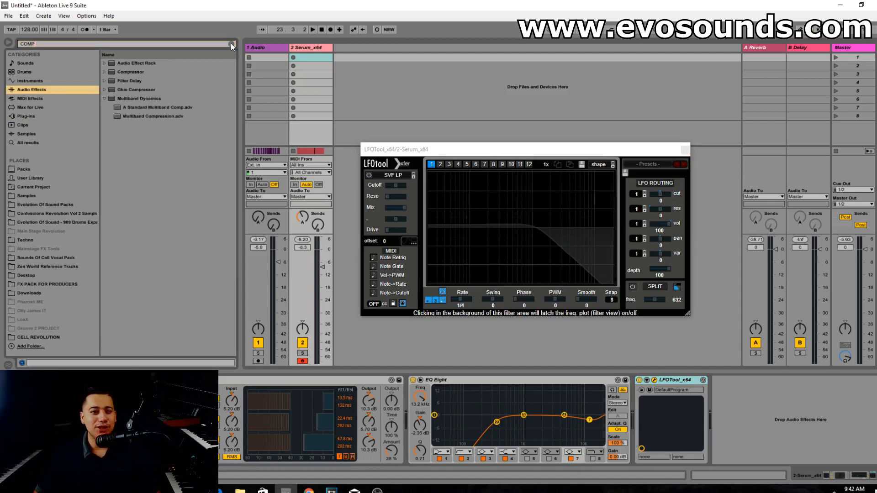
pyautogui.moveTo(127, 75); pyautogui.dragTo(635, 432)
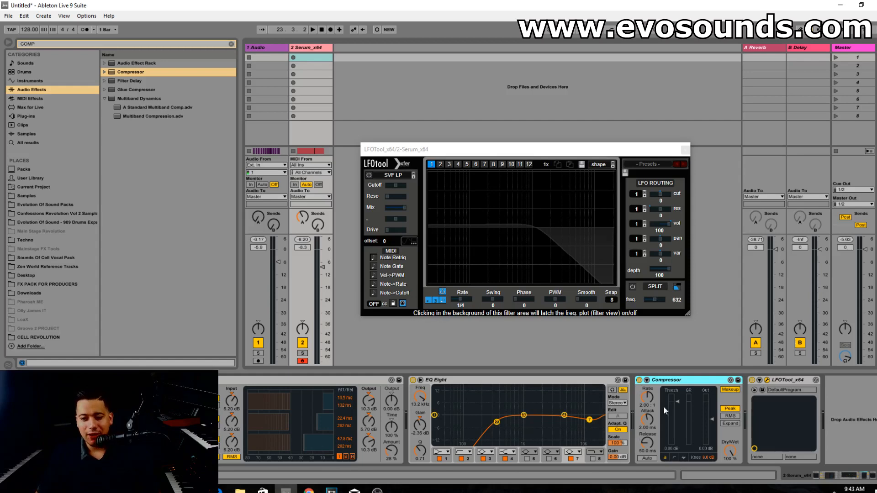
pyautogui.click(647, 380)
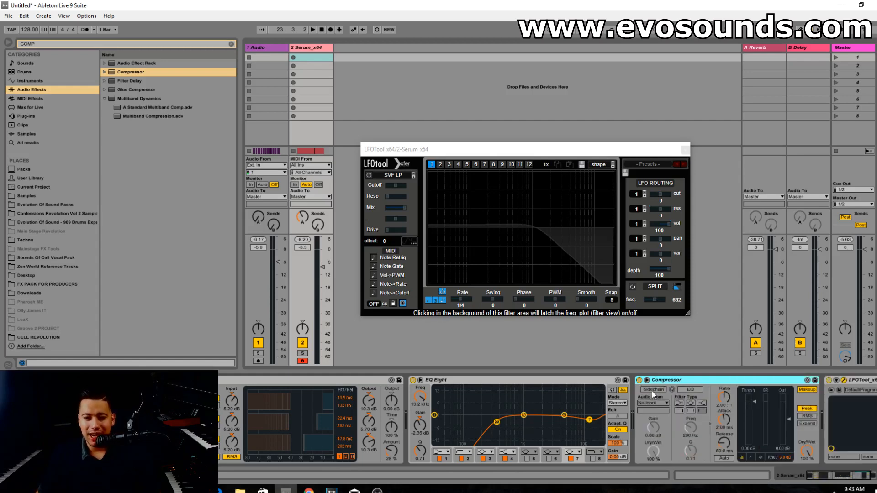
pyautogui.click(652, 389)
pyautogui.click(662, 404)
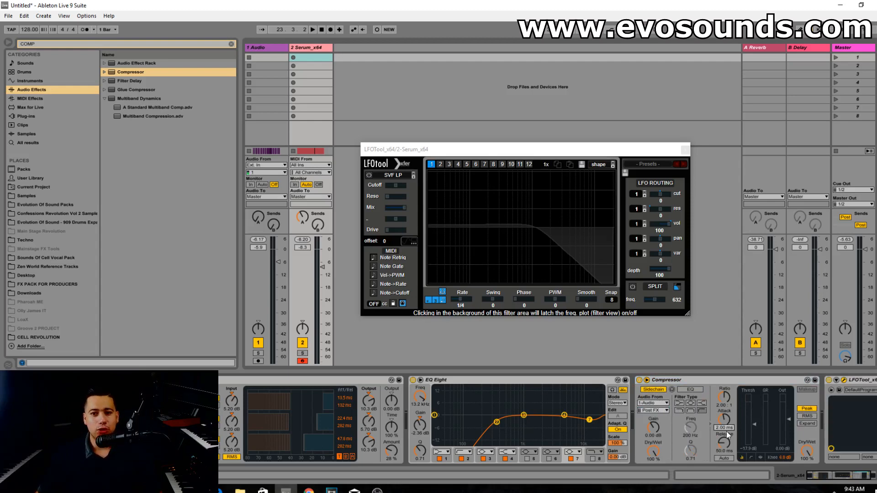
# Step: Shape LFOTool's graph 1 to start at full level, dip sharply near the beginning and return to full about a quarter through
pyautogui.moveTo(428, 245); pyautogui.dragTo(436, 232)
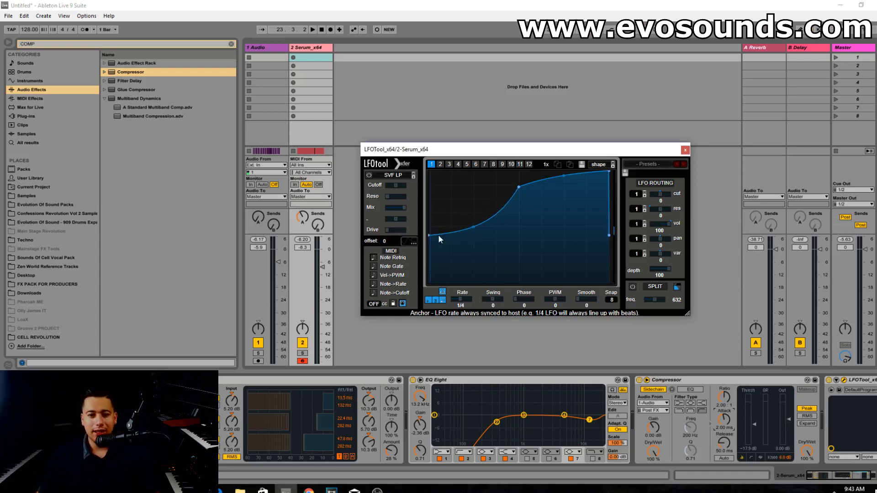
pyautogui.doubleClick(443, 235)
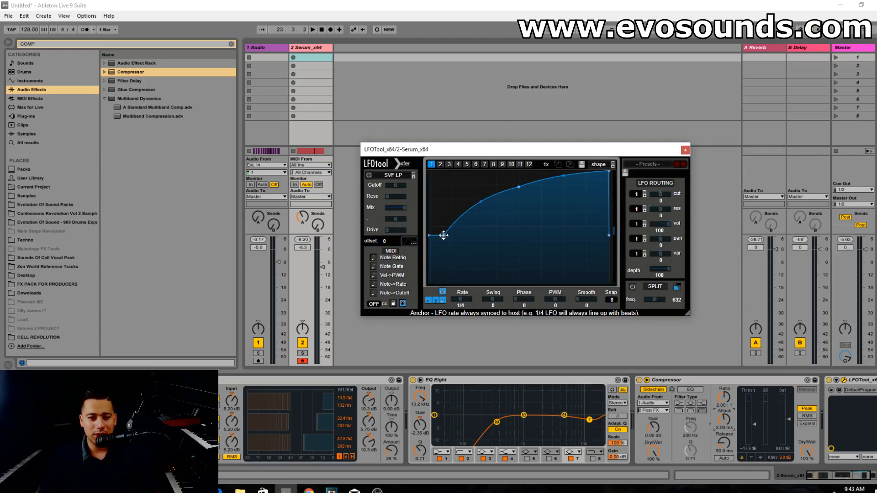
pyautogui.moveTo(432, 240); pyautogui.dragTo(431, 172)
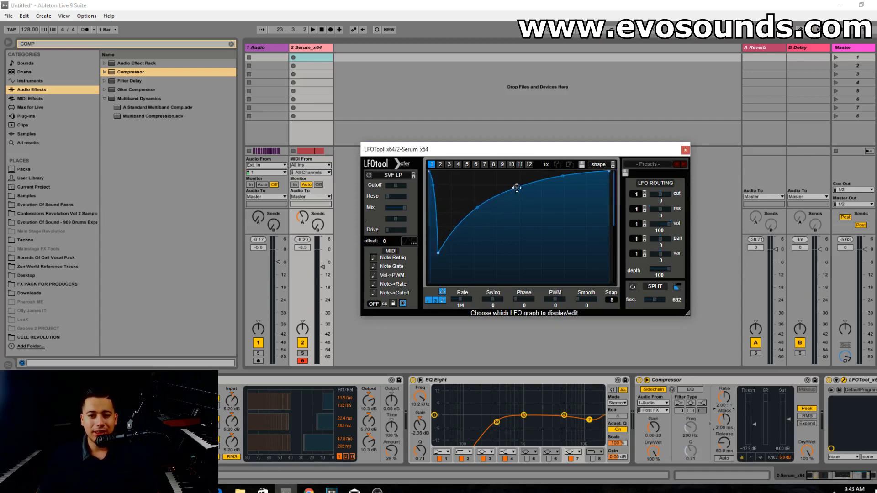
pyautogui.moveTo(517, 188); pyautogui.dragTo(477, 171)
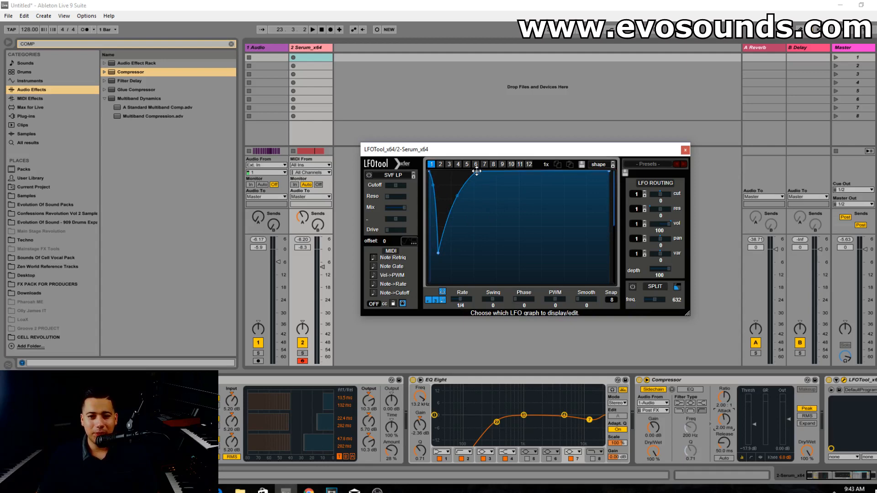
pyautogui.click(684, 377)
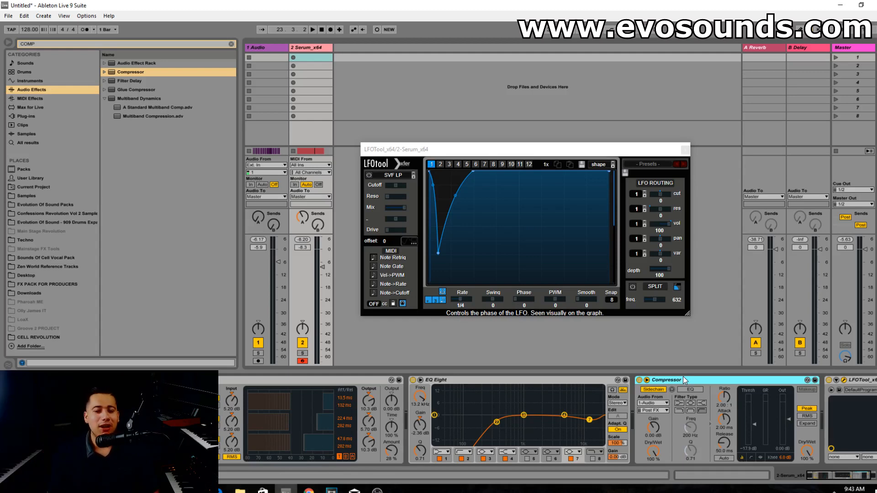
pyautogui.click(724, 420)
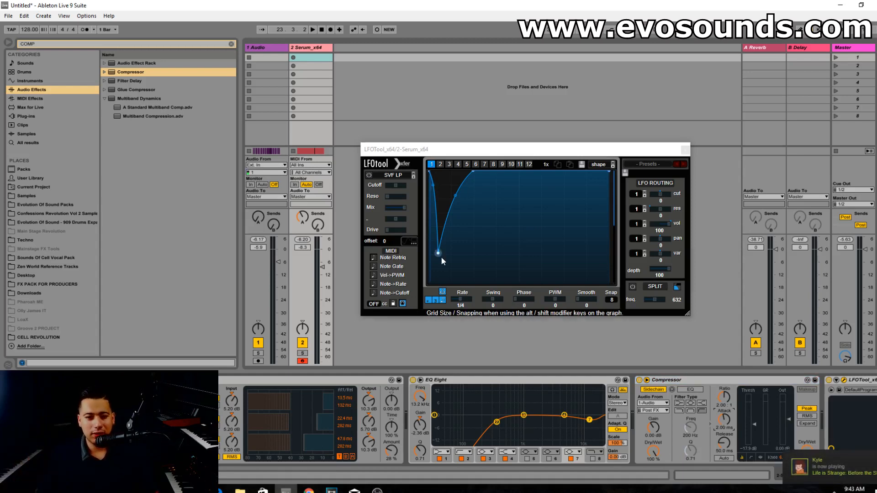
pyautogui.moveTo(442, 259); pyautogui.dragTo(446, 274)
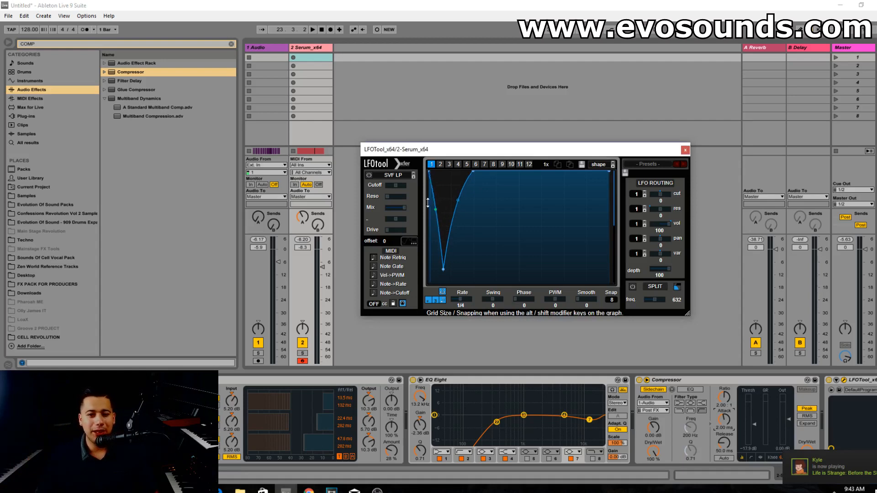
# Step: Solo the Serum track during playback and delete the sidechain Compressor
pyautogui.click(303, 354)
pyautogui.press('space')
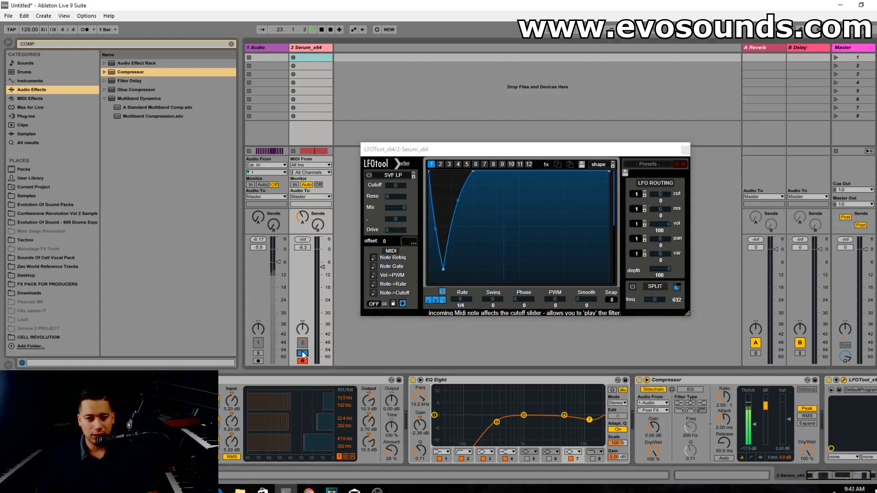
pyautogui.click(657, 382)
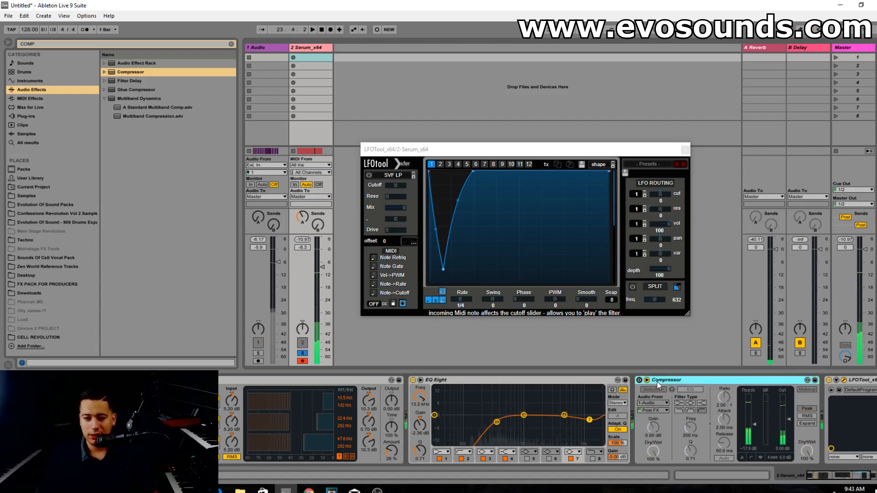
pyautogui.press('Delete')
# Step: Display the waveform over LFOTool's graph, lower the dip to the bottom and bend the rising curve inward for a slower recovery
pyautogui.click(408, 241)
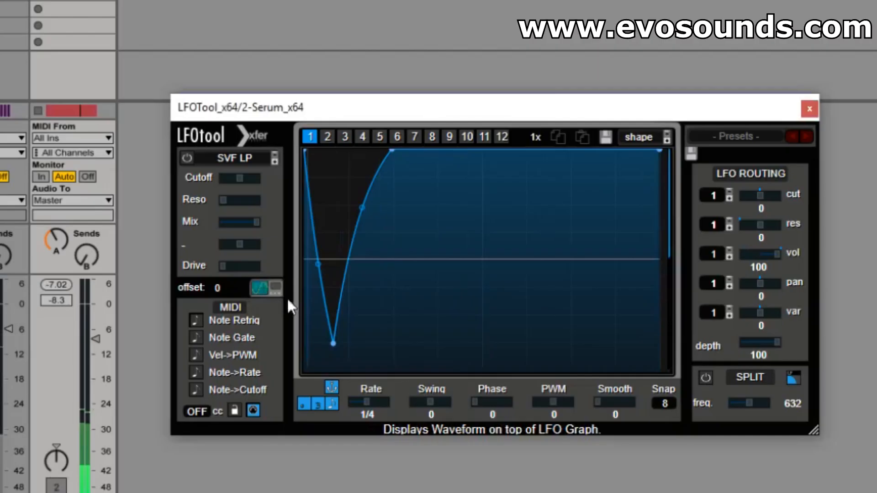
pyautogui.moveTo(443, 269); pyautogui.dragTo(443, 282)
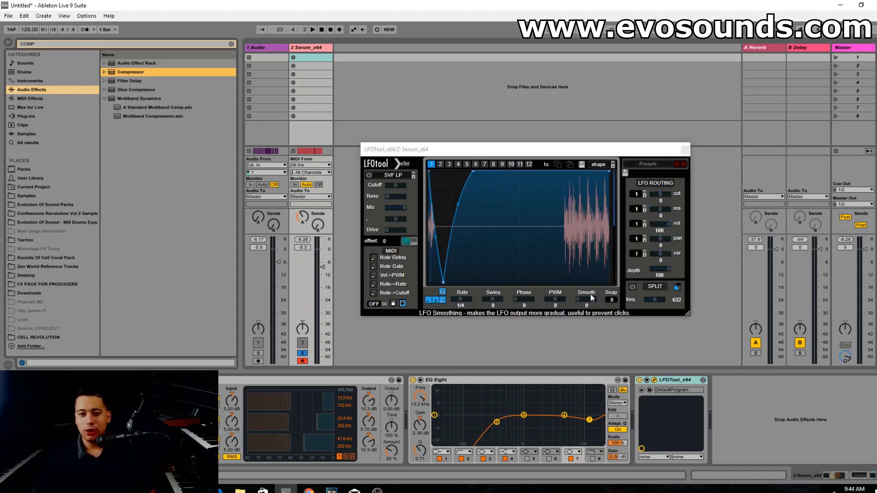
pyautogui.moveTo(469, 209); pyautogui.dragTo(464, 215)
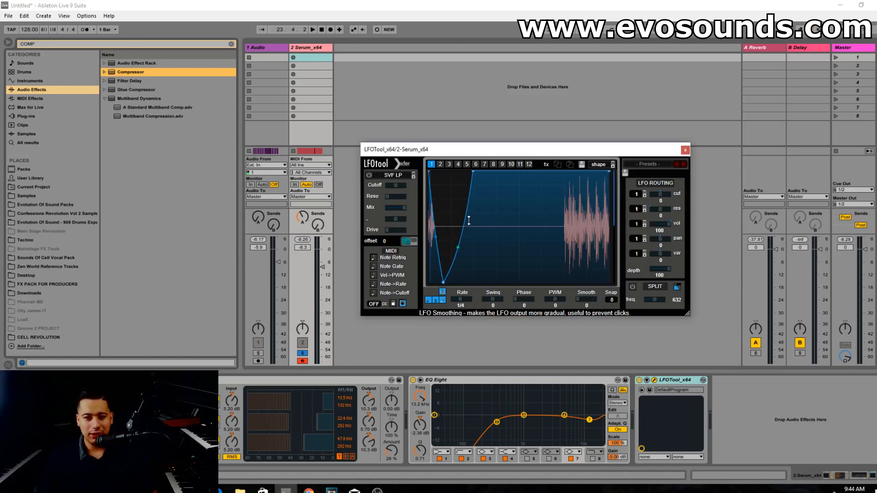
# Step: During playback, move the dip point in LFOTool's graph slightly earlier and up off the bottom, then close the plug-in
pyautogui.press('space')
pyautogui.moveTo(444, 279); pyautogui.dragTo(440, 265)
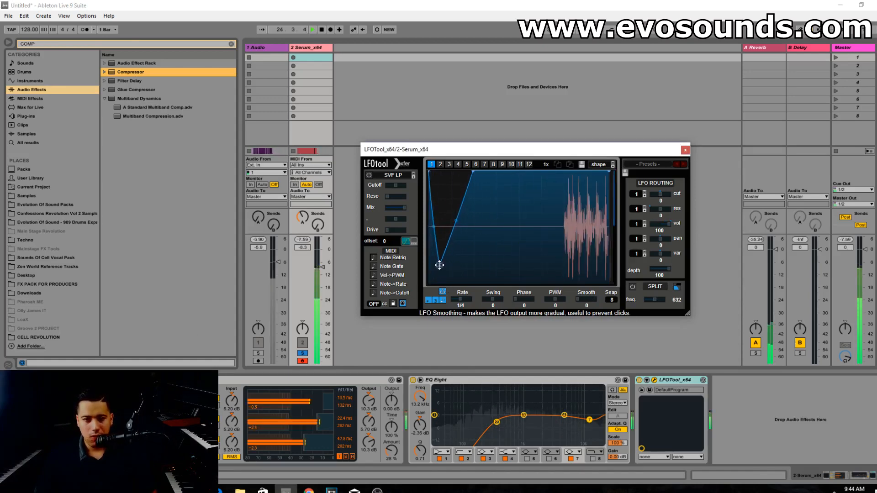
pyautogui.press('space')
pyautogui.click(685, 150)
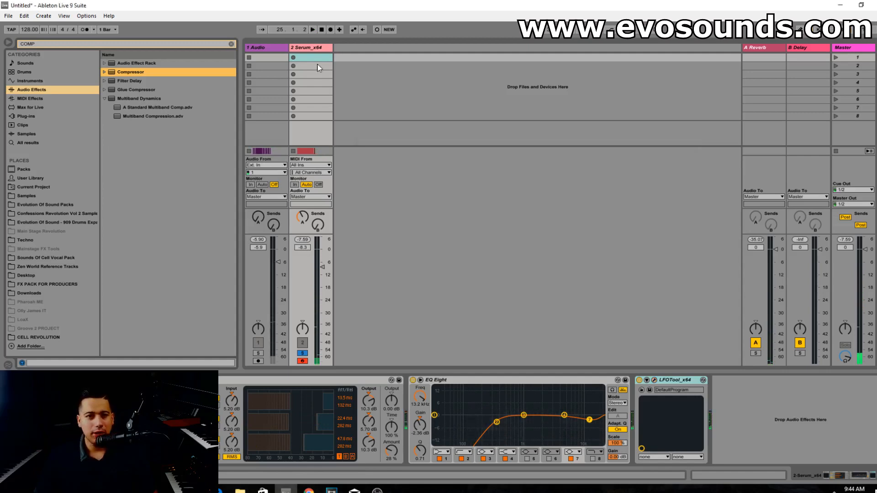
# Step: Unsolo the Serum bass track and play it together with the kick
pyautogui.click(303, 353)
pyautogui.press('space')
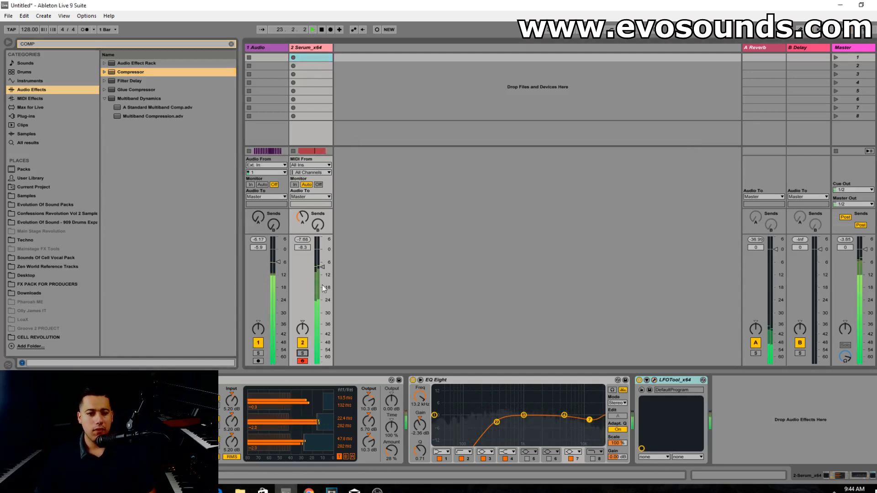
pyautogui.click(312, 48)
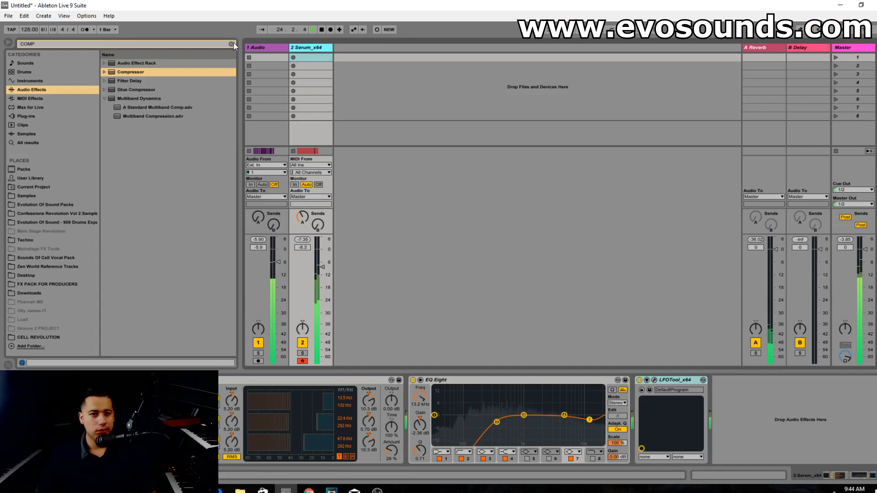
pyautogui.press('space')
# Step: Search the plug-ins for "SER" and load Serum_x64 on a new third track
pyautogui.click(231, 44)
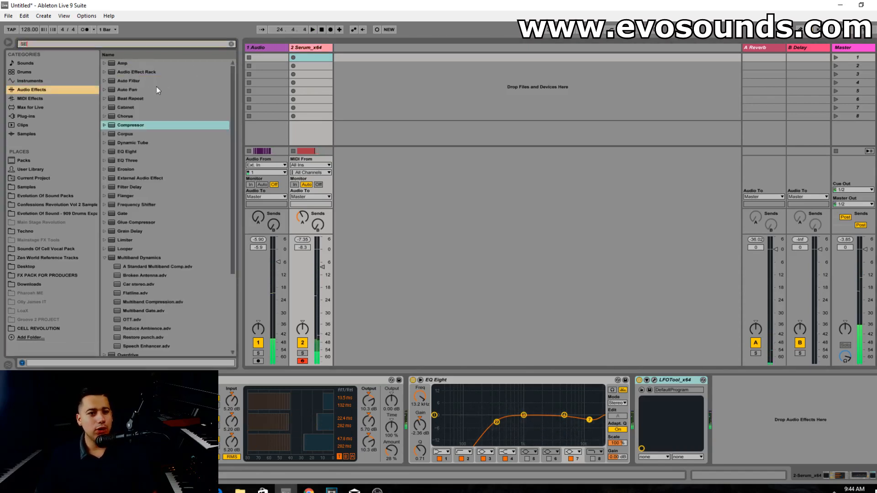
pyautogui.write('SER')
pyautogui.click(40, 117)
pyautogui.moveTo(122, 73); pyautogui.dragTo(363, 88)
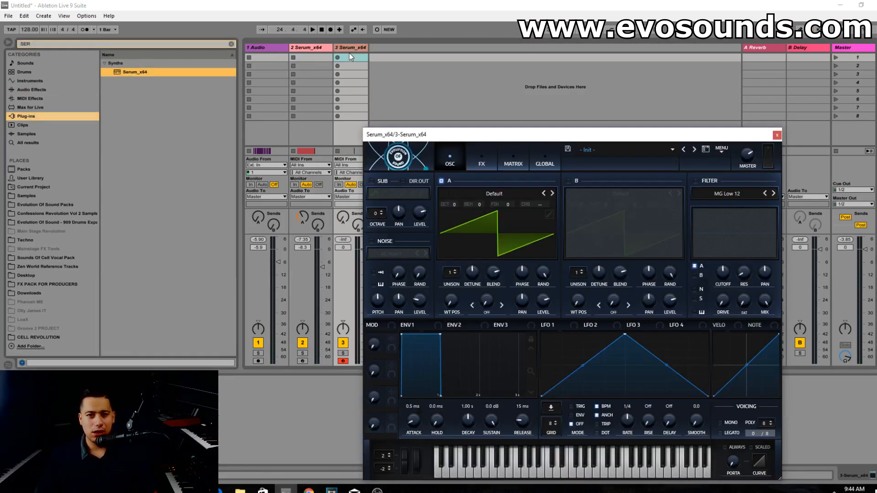
# Step: Load the LD - Apes preset in the new Serum instance and move its window clear of the tracks
pyautogui.click(603, 150)
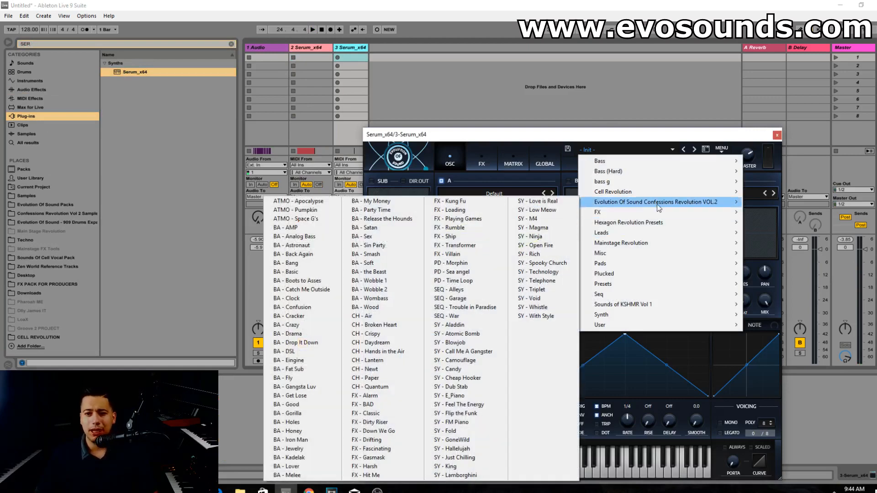
pyautogui.moveTo(635, 197)
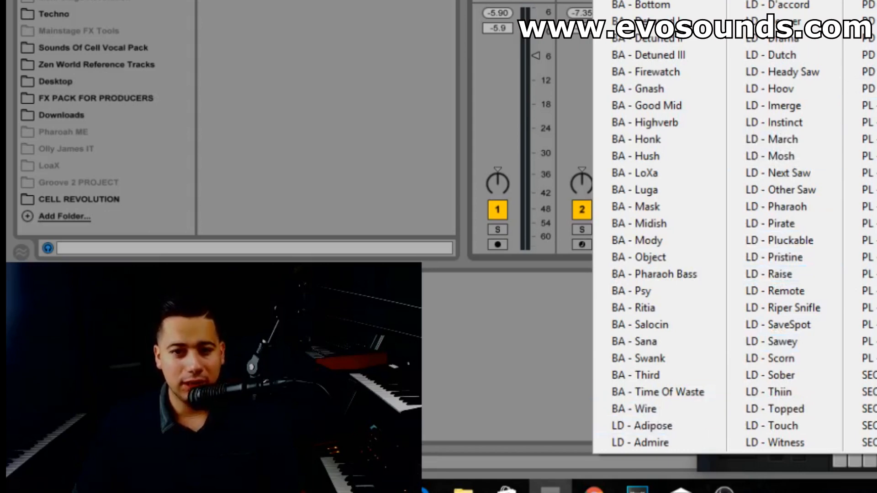
pyautogui.click(875, 98)
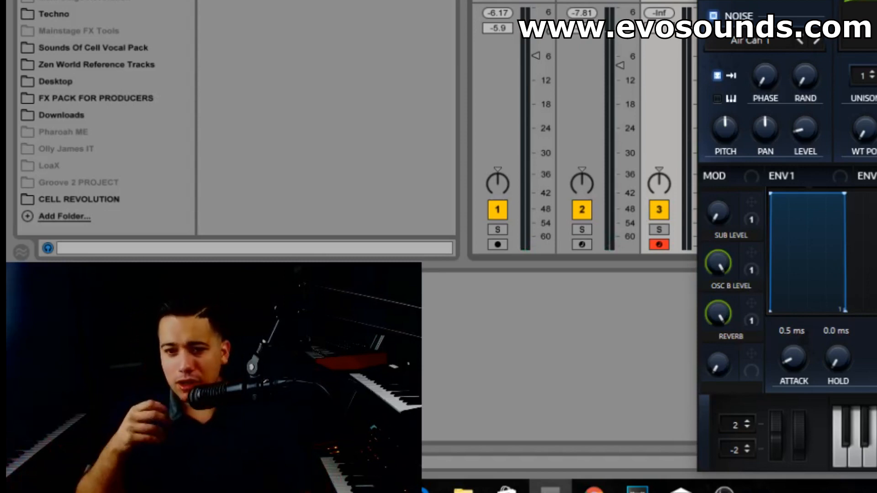
pyautogui.moveTo(823, 1); pyautogui.dragTo(775, 0)
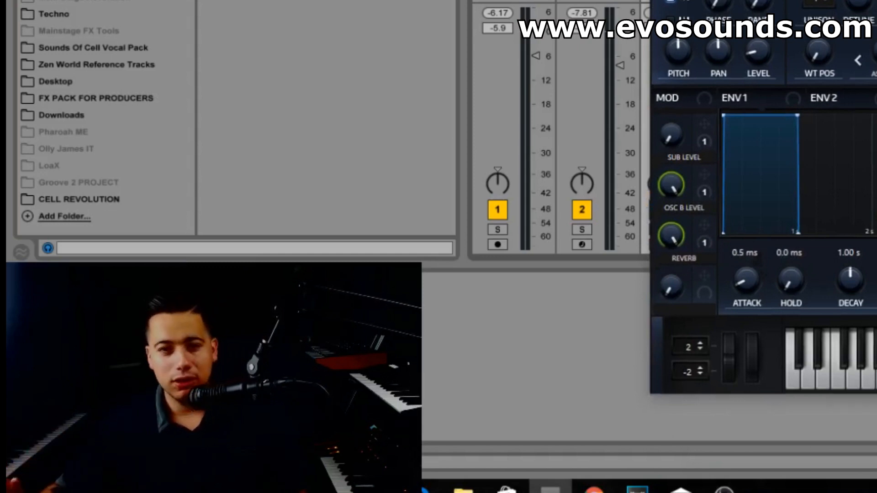
pyautogui.moveTo(404, 92); pyautogui.dragTo(480, 91)
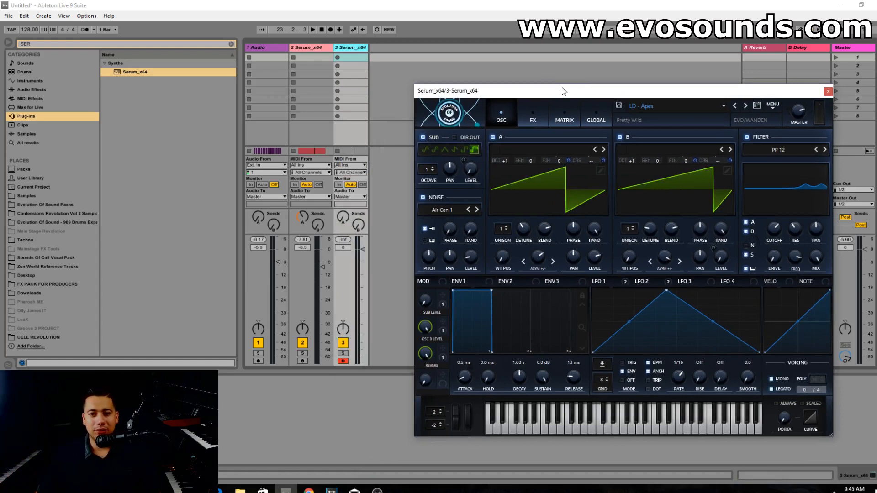
# Step: Create a MIDI clip in the first slot of the third track and add a short F3 note at its start
pyautogui.doubleClick(359, 65)
pyautogui.click(348, 67)
pyautogui.press('Delete')
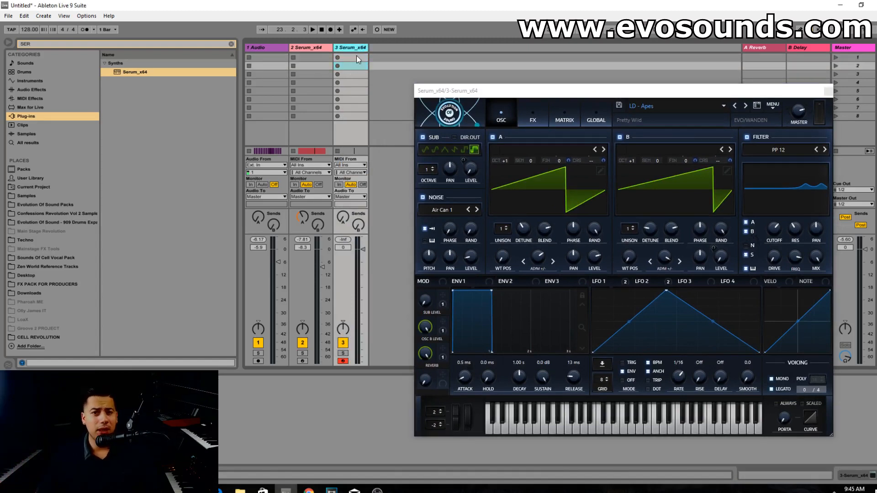
pyautogui.doubleClick(357, 58)
pyautogui.click(828, 91)
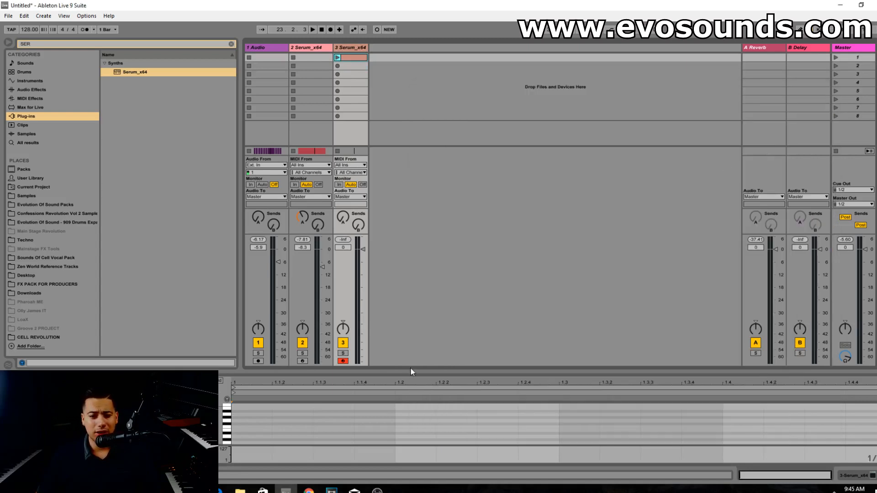
pyautogui.moveTo(426, 373); pyautogui.dragTo(425, 238)
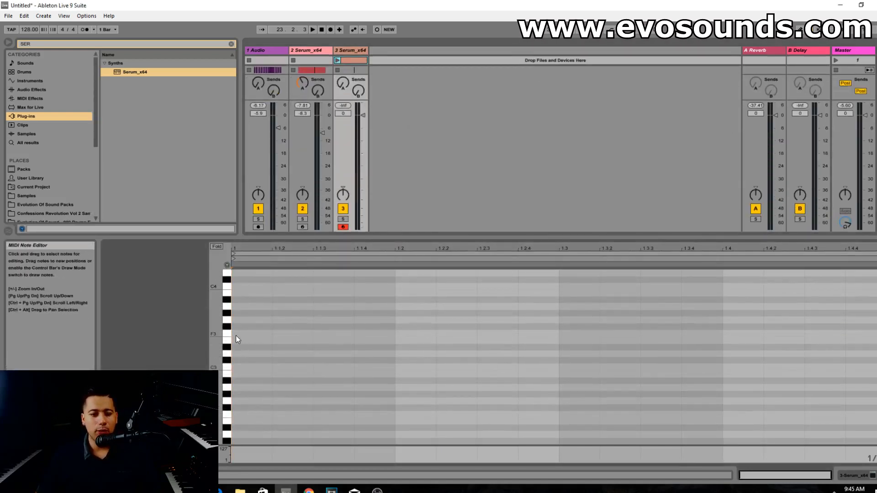
pyautogui.rightClick(320, 328)
pyautogui.click(397, 290)
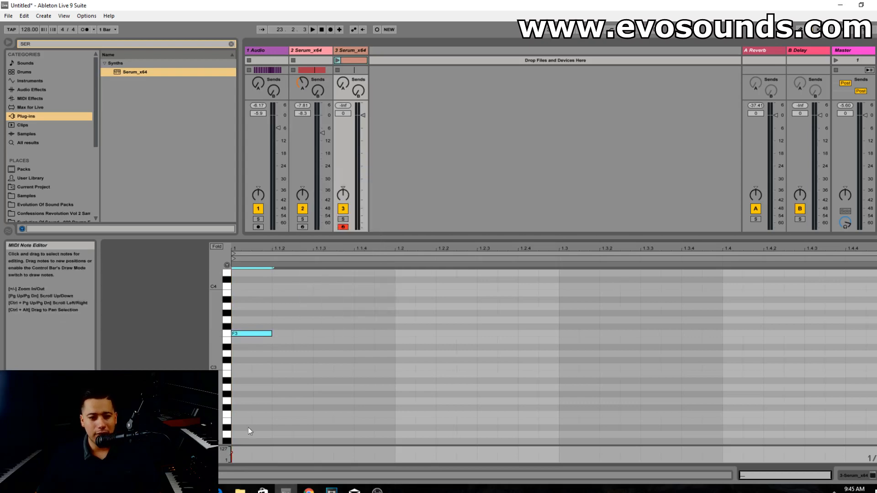
# Step: Place the new clip at bar 21 of the arrangement's third track, duplicate it three times and consolidate the four copies
pyautogui.press('Tab')
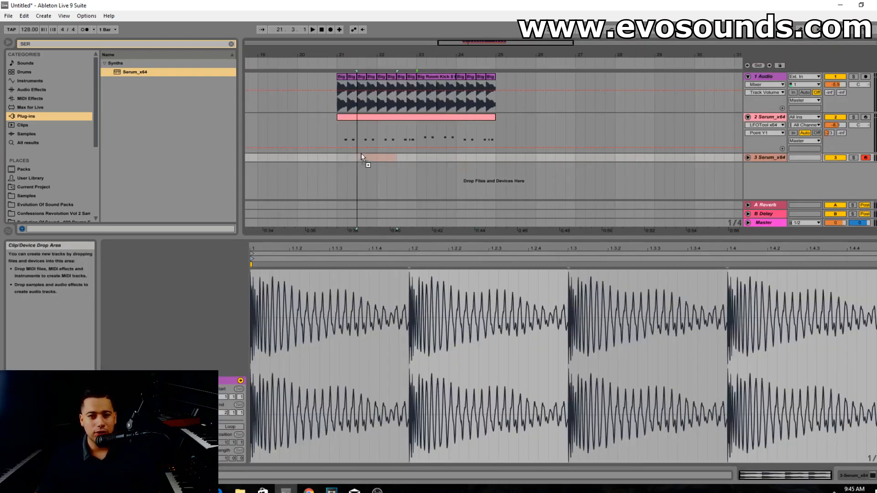
pyautogui.hotkey('ctrl', 'shift', 'm')
pyautogui.hotkey('ctrl', 'd')
pyautogui.hotkey('ctrl', 'd')
pyautogui.hotkey('ctrl', 'd')
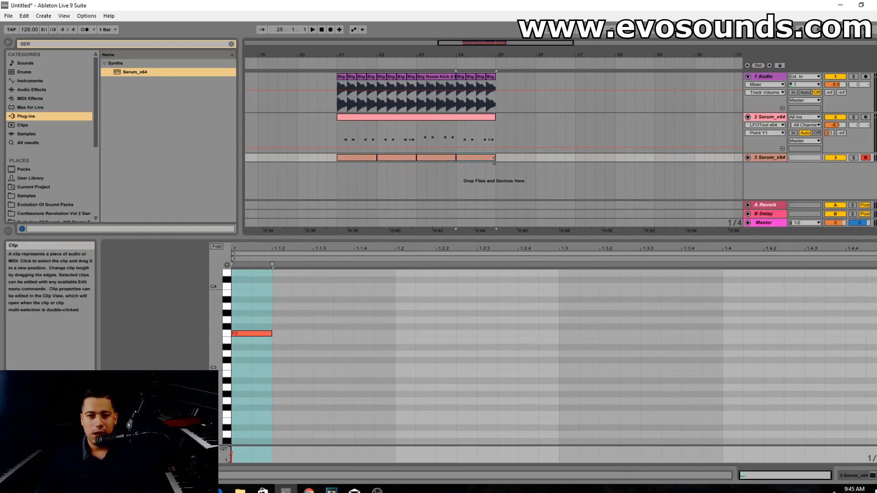
pyautogui.moveTo(341, 163); pyautogui.dragTo(338, 160)
pyautogui.hotkey('ctrl', 'j')
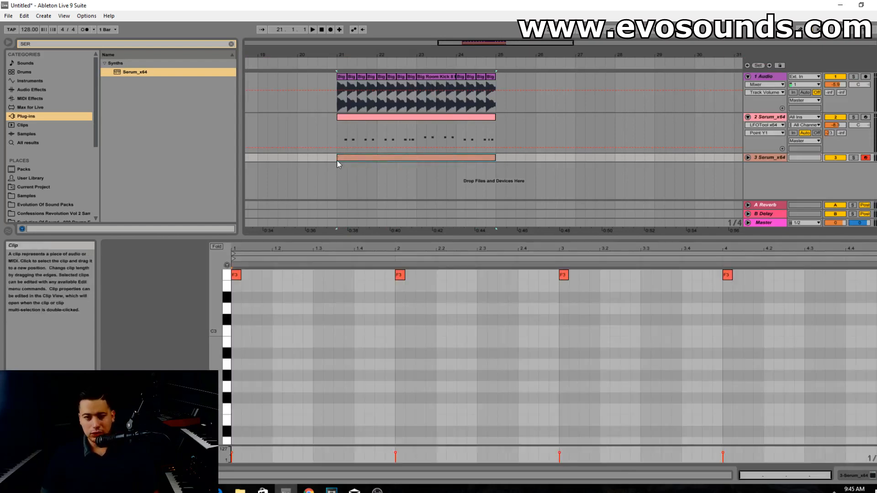
# Step: Transpose all the consolidated clip's notes down an octave to F2 and set the third track's volume to -12.9 dB during playback
pyautogui.click(748, 160)
pyautogui.doubleClick(461, 156)
pyautogui.scroll(2, 368, 325)
pyautogui.press('space')
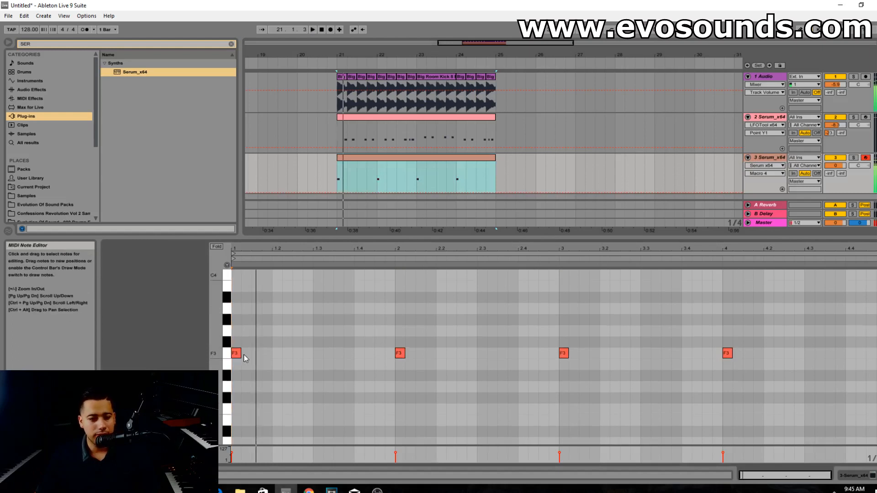
pyautogui.hotkey('ctrl', 'a')
pyautogui.hotkey('shift', 'Down')
pyautogui.moveTo(839, 167); pyautogui.dragTo(839, 185)
pyautogui.press('space')
pyautogui.press('space')
pyautogui.press('space')
# Step: Try a longer-note pattern, raising the first note to C3 and adding a C#3 right after it
pyautogui.moveTo(240, 439); pyautogui.dragTo(262, 439)
pyautogui.scroll(-2, 271, 413)
pyautogui.click(269, 409)
pyautogui.moveTo(252, 354); pyautogui.dragTo(252, 274)
pyautogui.scroll(2, 289, 343)
pyautogui.hotkey('ctrl', 'd')
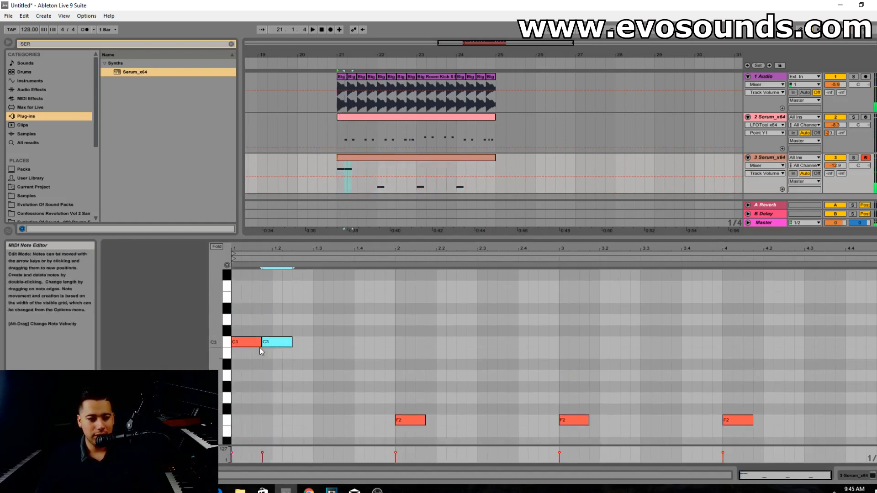
pyautogui.moveTo(267, 348); pyautogui.dragTo(264, 336)
pyautogui.press('space')
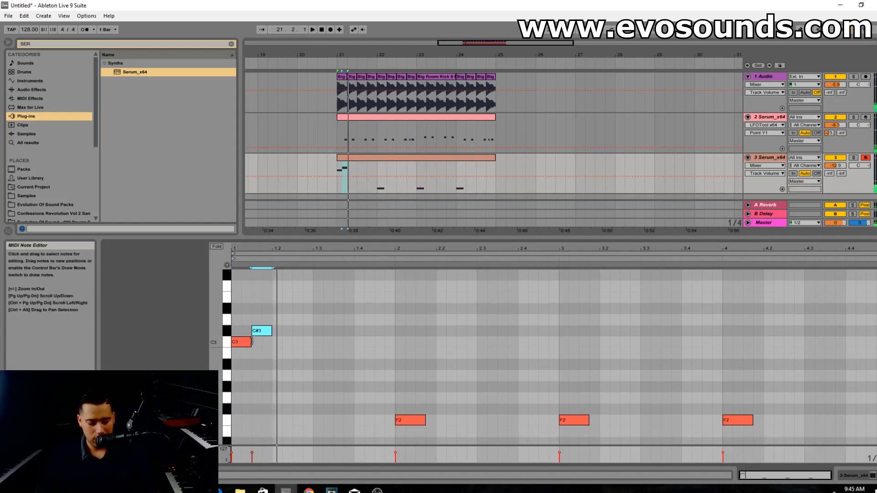
pyautogui.press('space')
# Step: Delete all notes from the third track's clip and enlarge the note editor
pyautogui.scroll(-2, 252, 343)
pyautogui.hotkey('ctrl', 'a')
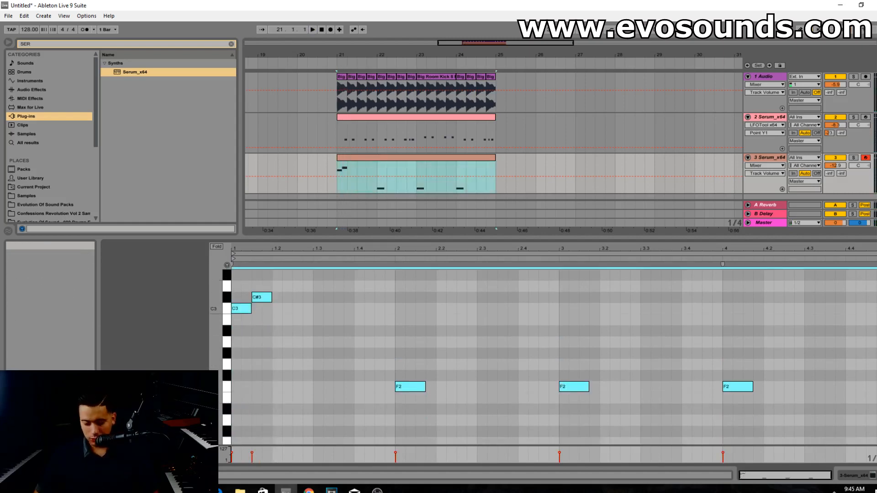
pyautogui.press('Delete')
pyautogui.press('space')
pyautogui.moveTo(470, 243); pyautogui.dragTo(470, 166)
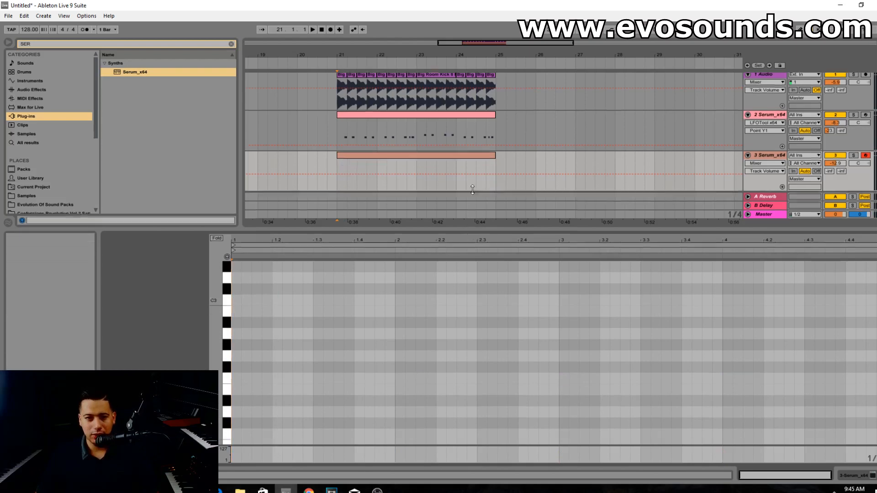
# Step: Play the kick and bass loop while trying out lead notes on the third track's Serum
pyautogui.press('space')
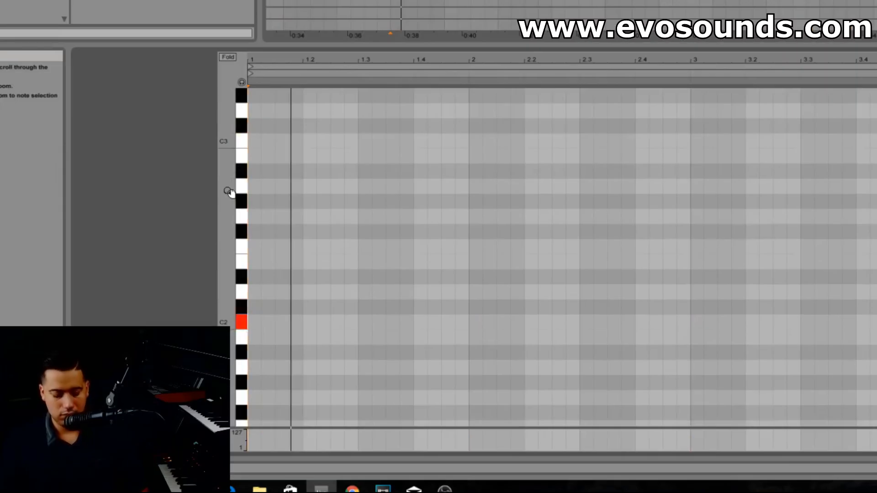
pyautogui.press('space')
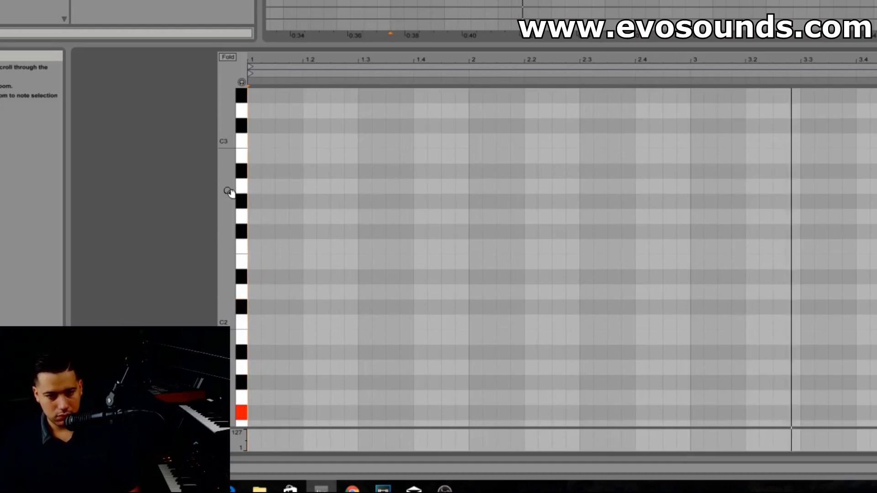
pyautogui.press('space')
# Step: Step through the third track's Serum presets to LD - Concern and set the playback start at bar 21
pyautogui.hotkey('shift', 'Tab')
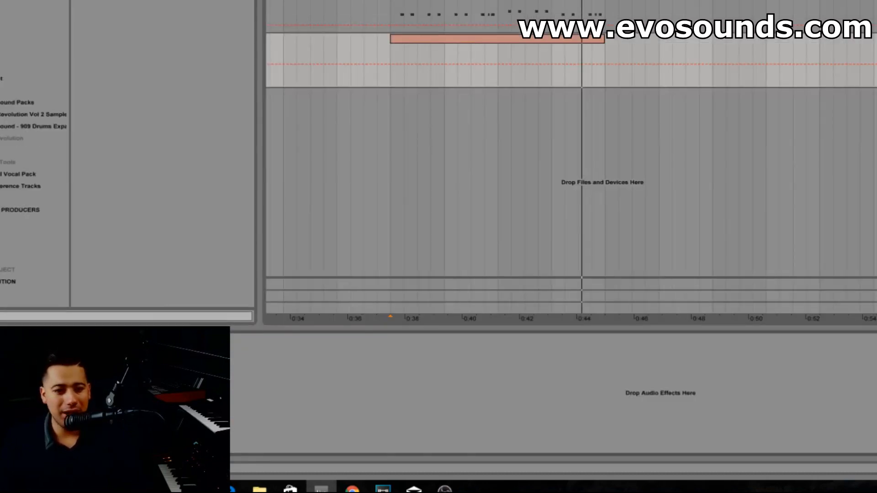
pyautogui.click(90, 342)
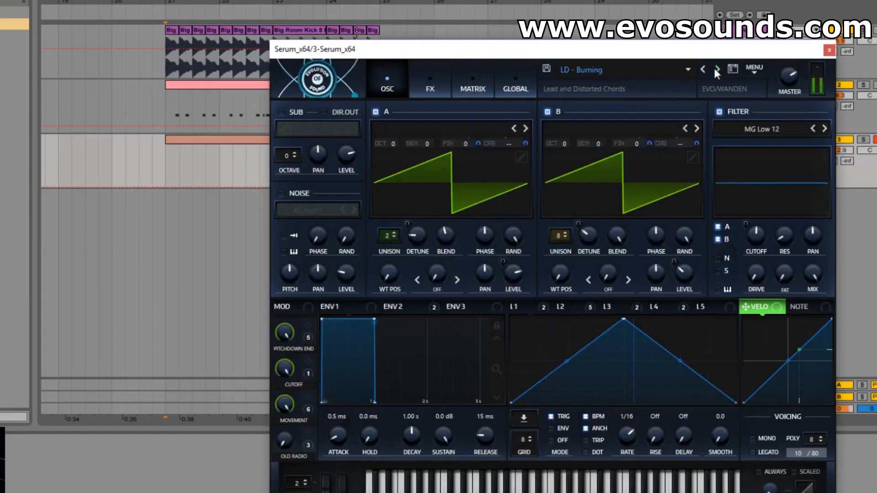
pyautogui.click(717, 69)
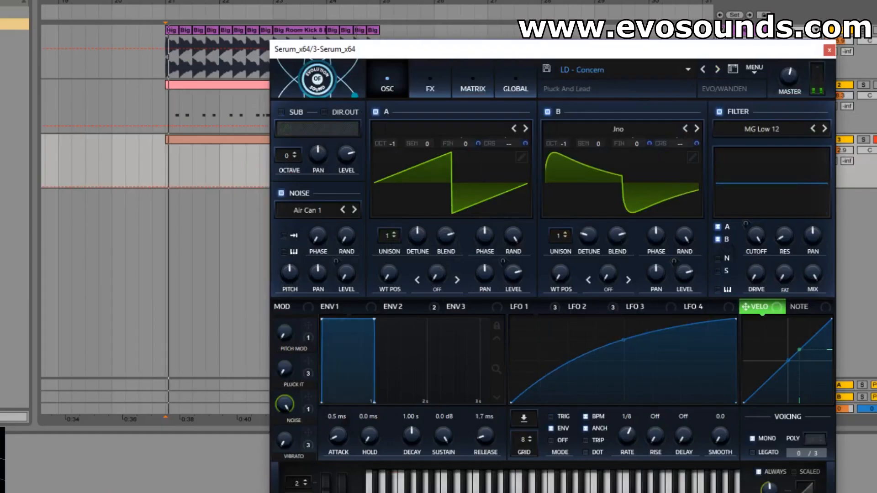
pyautogui.click(830, 51)
pyautogui.click(196, 160)
pyautogui.click(166, 158)
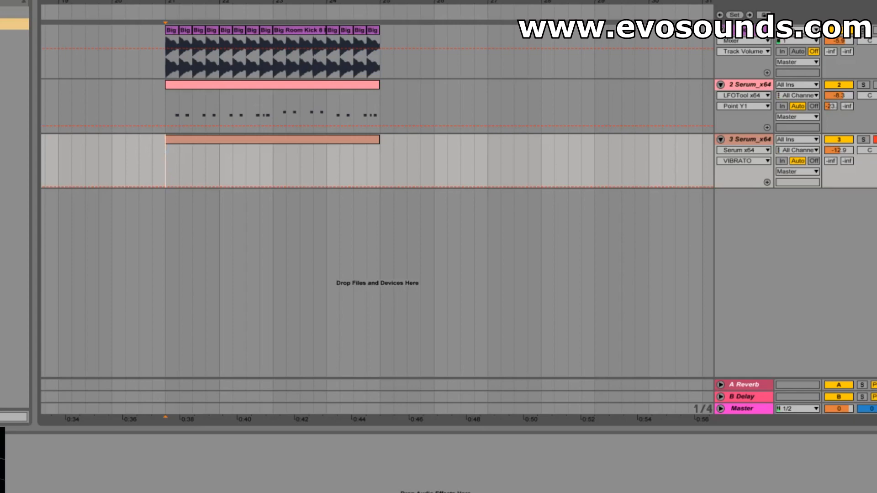
# Step: Set the LD - Concern preset's portamento time to 22 ms and adjust LFO 2's modulation of both oscillators' fine tuning
pyautogui.hotkey('ctrl', 'alt', 'p')
pyautogui.moveTo(770, 490)
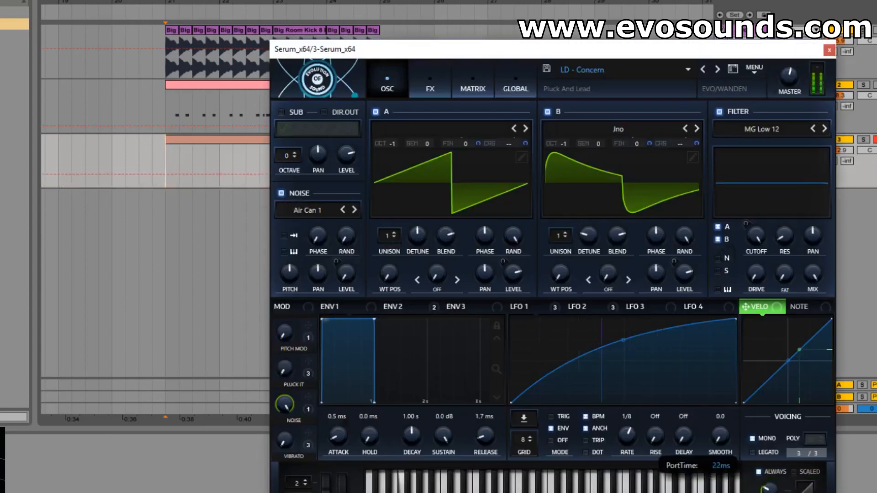
pyautogui.click(592, 311)
pyautogui.moveTo(649, 144); pyautogui.dragTo(641, 158)
pyautogui.moveTo(476, 144); pyautogui.dragTo(473, 164)
pyautogui.click(830, 50)
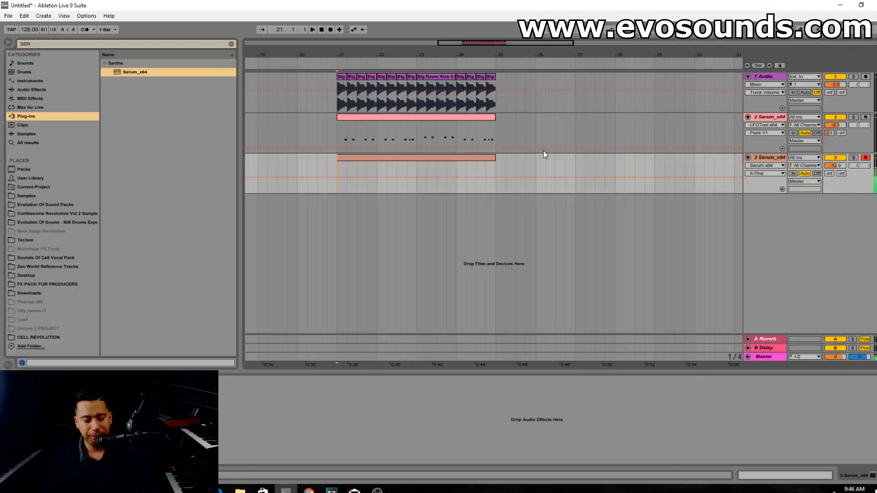
# Step: Play the loop with the current lead, then step through Serum's presets to LD - Cross
pyautogui.press('space')
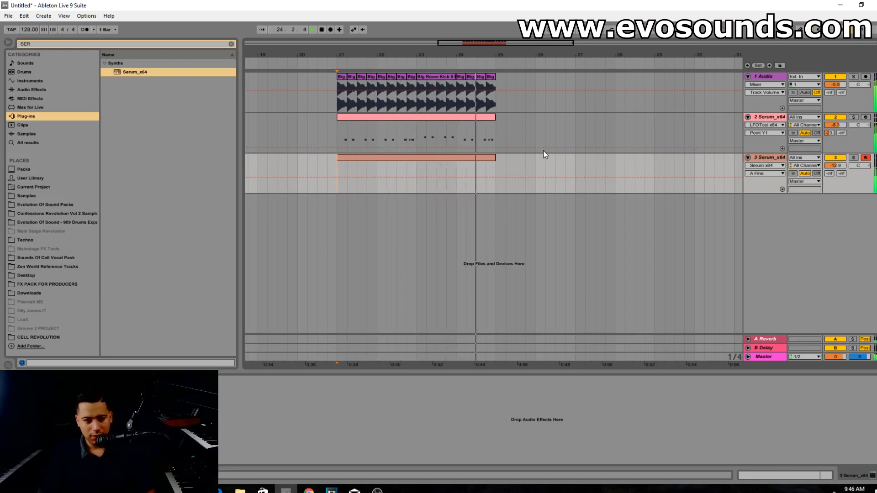
pyautogui.click(28, 380)
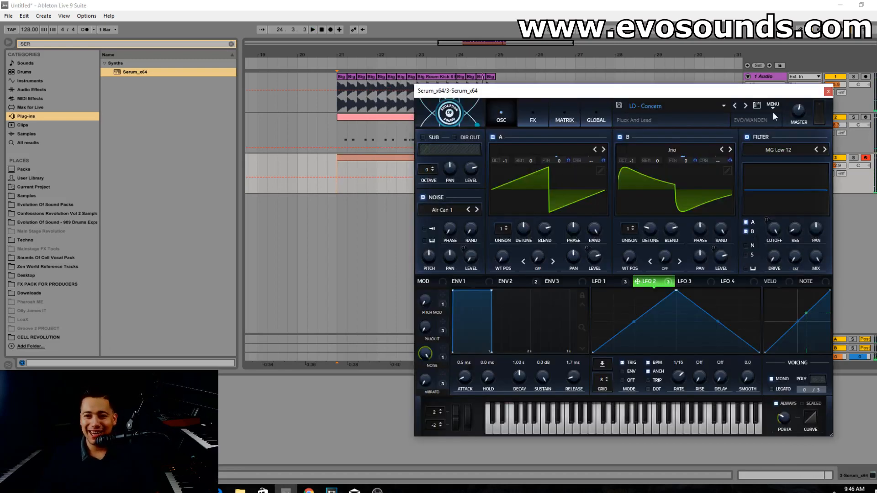
pyautogui.click(746, 107)
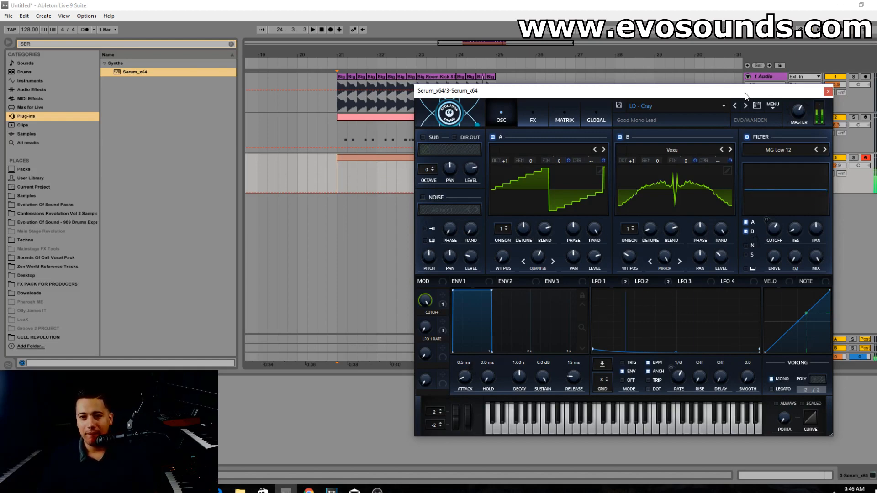
pyautogui.click(743, 105)
pyautogui.click(746, 106)
pyautogui.click(745, 106)
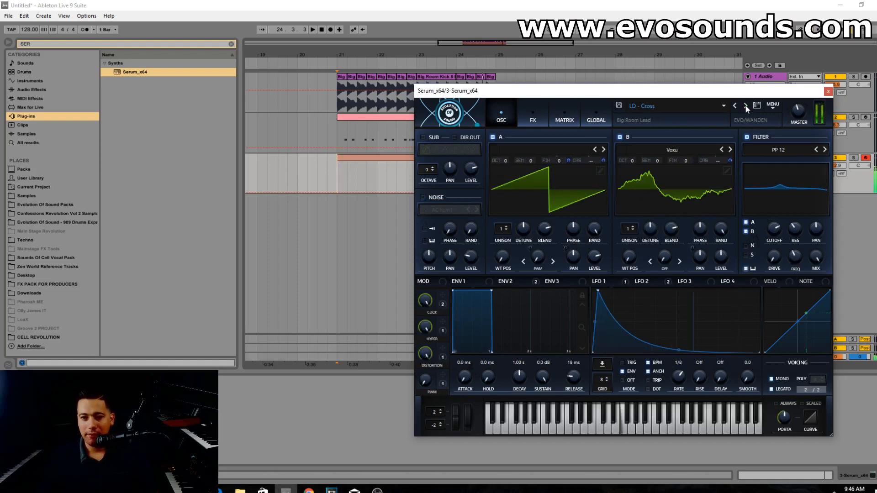
# Step: Step through the third track's Serum presets to LD - Drama and close the Serum window
pyautogui.click(746, 106)
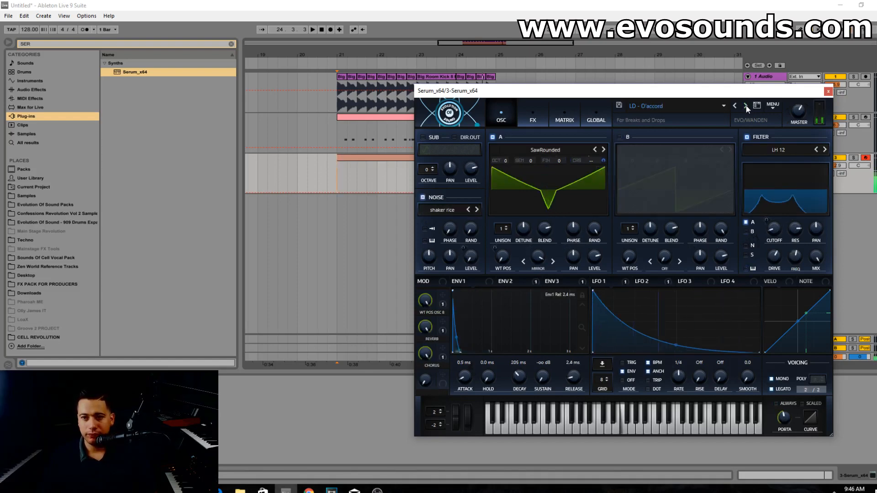
pyautogui.click(746, 106)
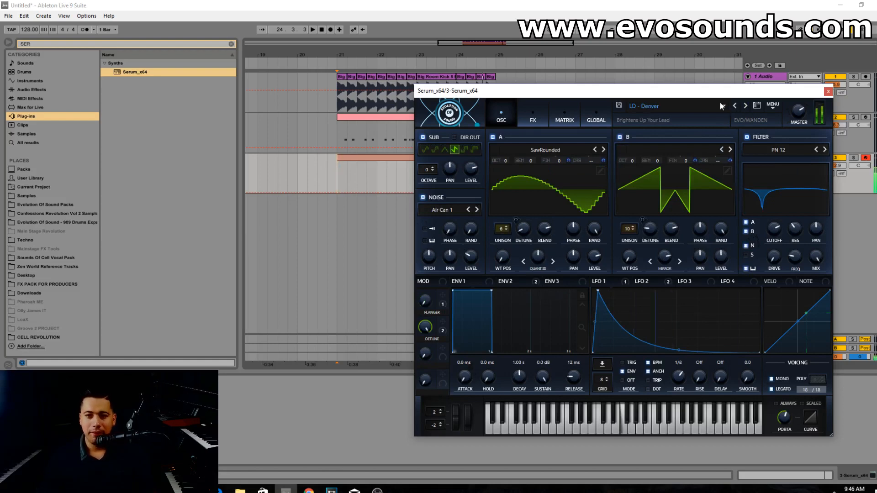
pyautogui.click(745, 106)
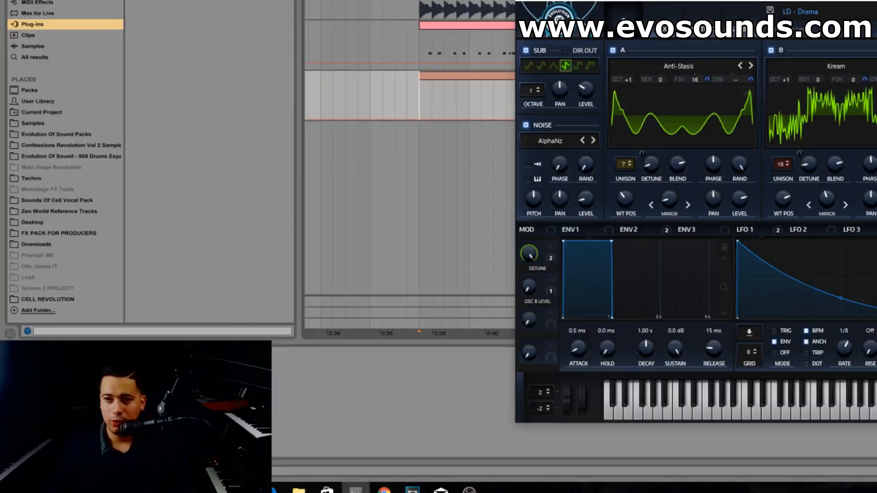
pyautogui.click(828, 91)
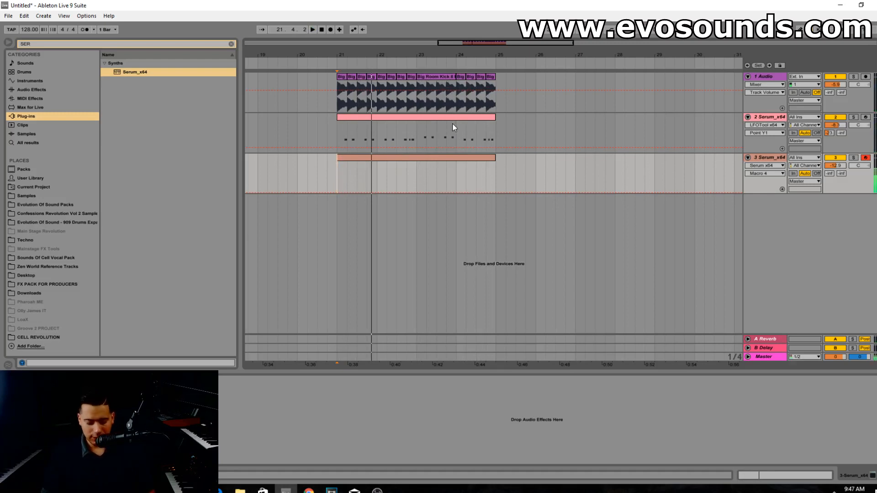
# Step: Rehearse the lead over the loop, record it onto the third track from bar 21, and open the recorded clip's notes
pyautogui.press('space')
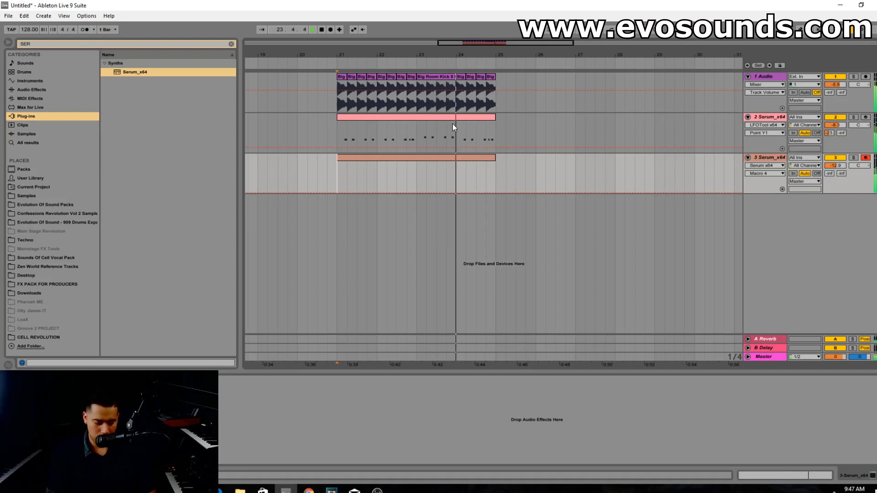
pyautogui.press('space')
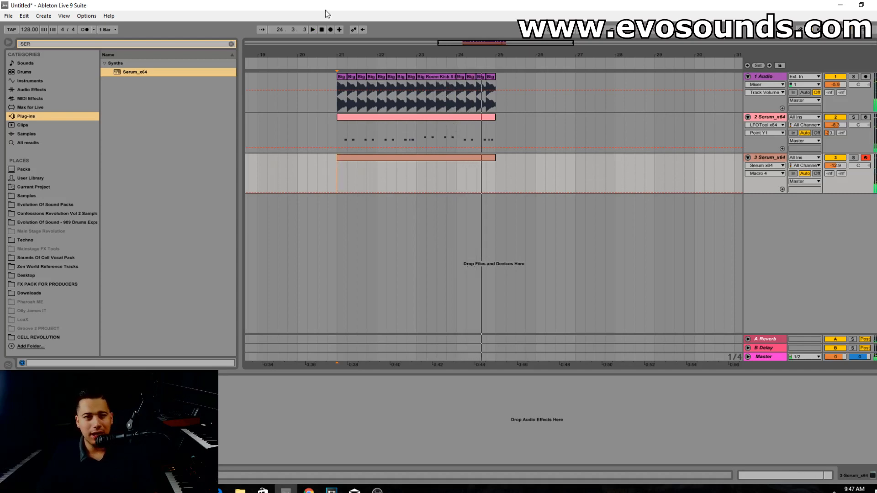
pyautogui.click(331, 29)
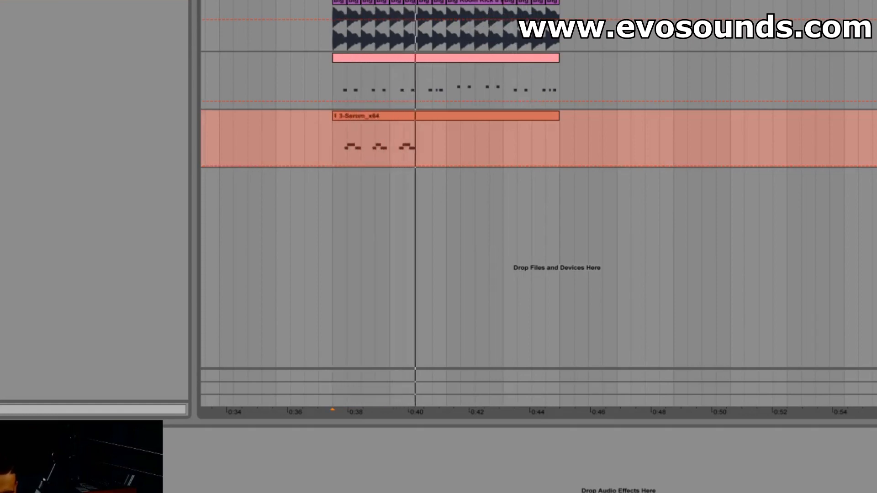
pyautogui.press('space')
pyautogui.press('space')
pyautogui.doubleClick(378, 116)
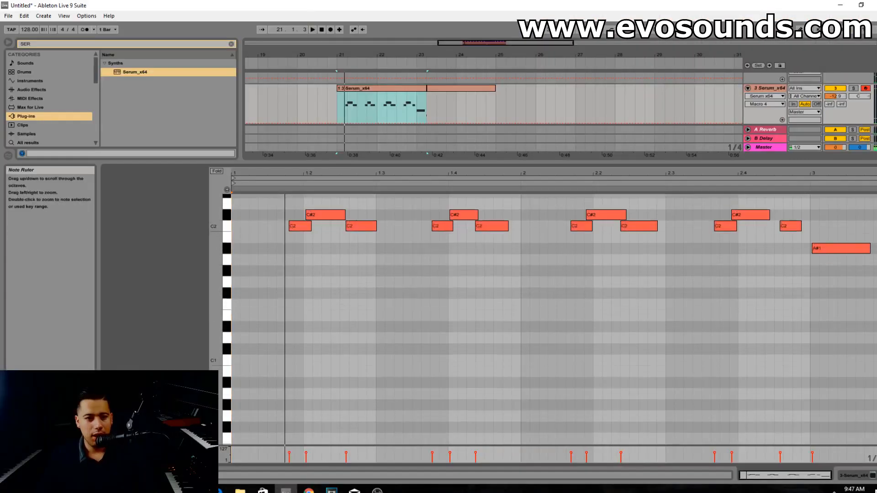
# Step: Play back the recorded lead and nudge all of its notes slightly earlier
pyautogui.moveTo(217, 247); pyautogui.dragTo(217, 321)
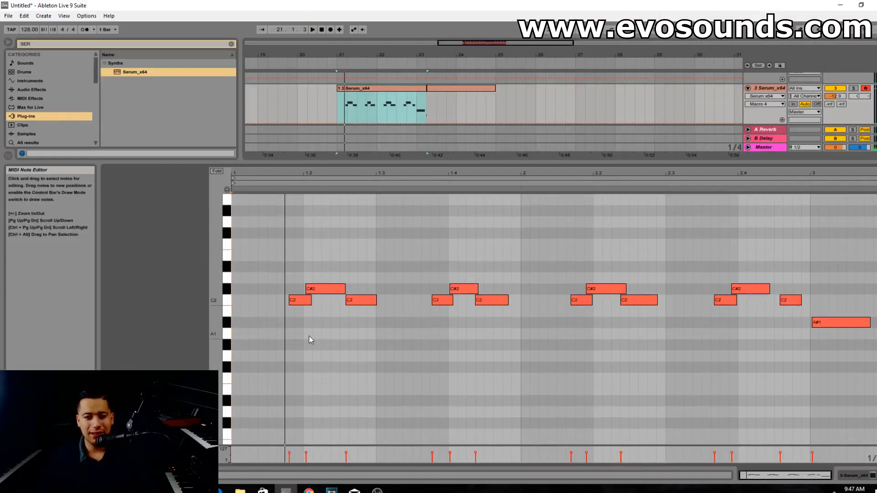
pyautogui.hotkey('ctrl', 'a')
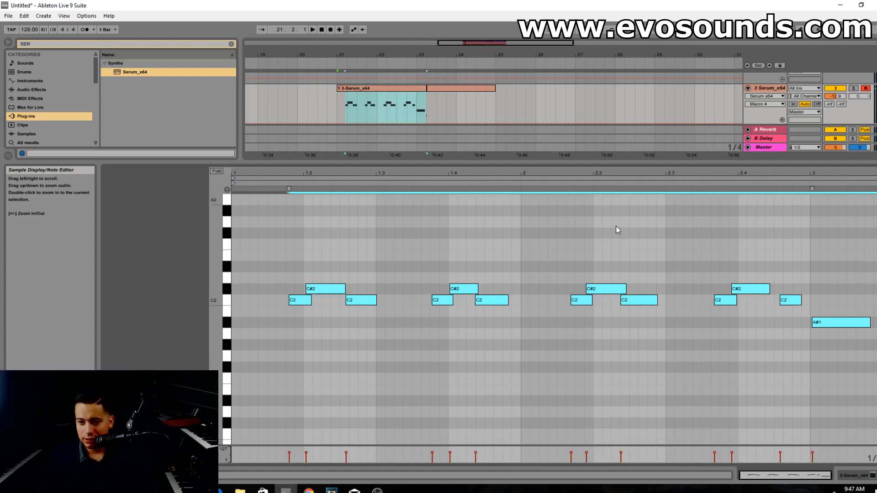
pyautogui.click(502, 415)
pyautogui.press('space')
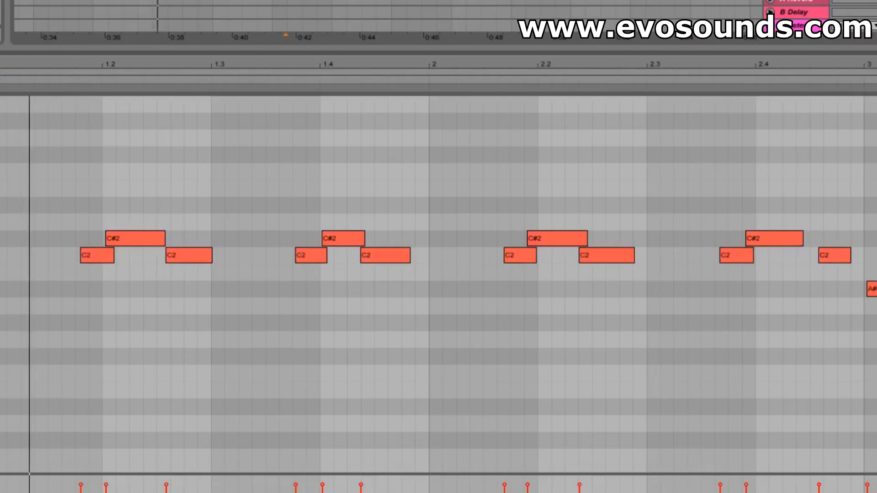
pyautogui.moveTo(269, 409); pyautogui.dragTo(822, 219)
pyautogui.press('Left')
pyautogui.press('Down')
pyautogui.press('space')
pyautogui.press('Up')
# Step: Try quantizing the recorded lead notes to 1/8
pyautogui.hotkey('ctrl', 'u')
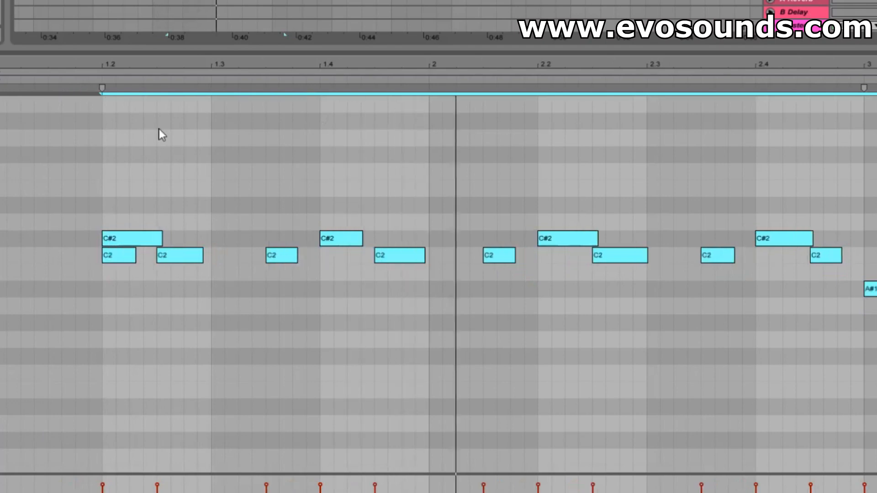
pyautogui.hotkey('ctrl', 'z')
pyautogui.press('space')
# Step: Quantize all the recorded lead notes to 1/16 and play the result
pyautogui.moveTo(76, 179); pyautogui.dragTo(870, 311)
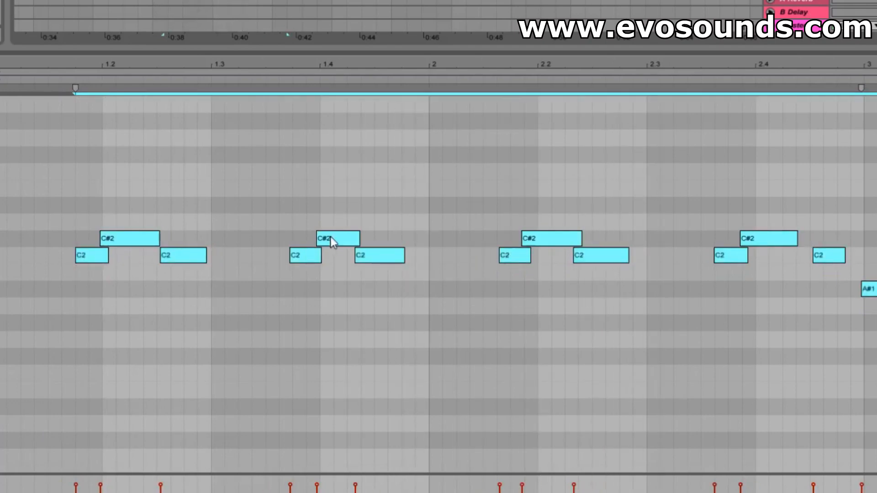
pyautogui.rightClick(331, 237)
pyautogui.click(388, 272)
pyautogui.click(361, 159)
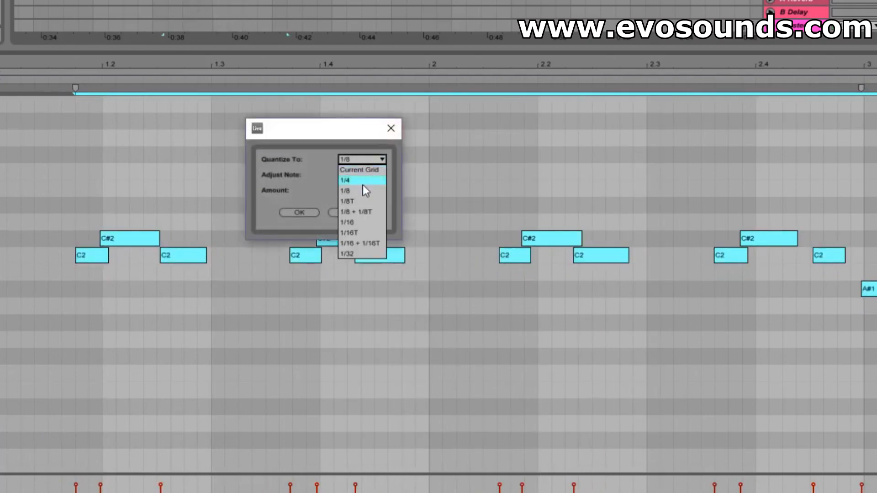
pyautogui.click(355, 226)
pyautogui.click(298, 211)
pyautogui.press('space')
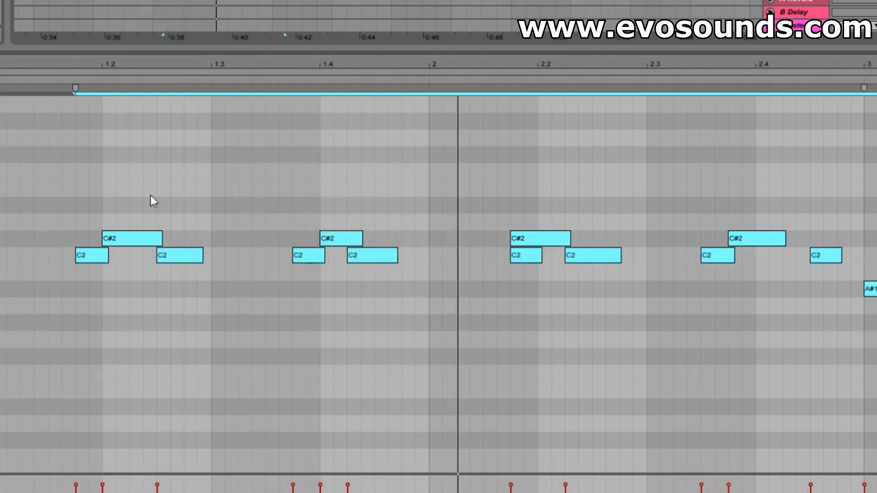
# Step: Realign the three-note group around beat 2.2 so it starts one sixteenth before the beat
pyautogui.click(334, 275)
pyautogui.moveTo(539, 259); pyautogui.dragTo(510, 260)
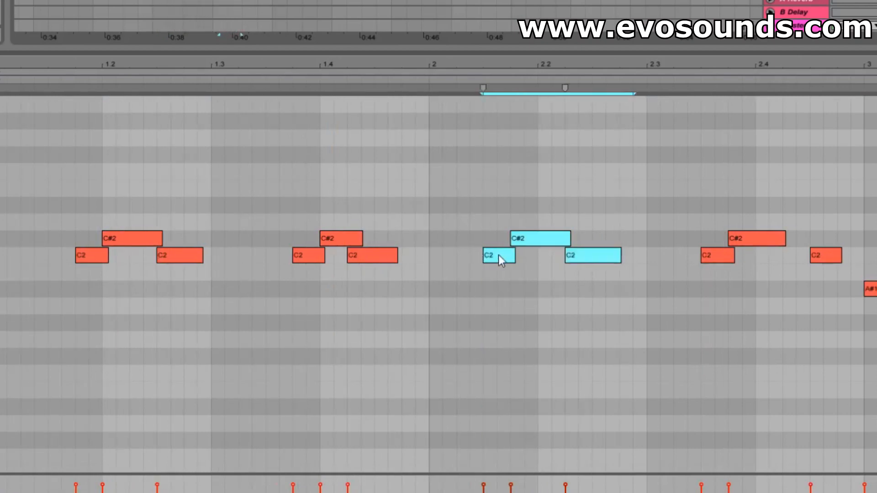
pyautogui.moveTo(499, 256); pyautogui.dragTo(530, 256)
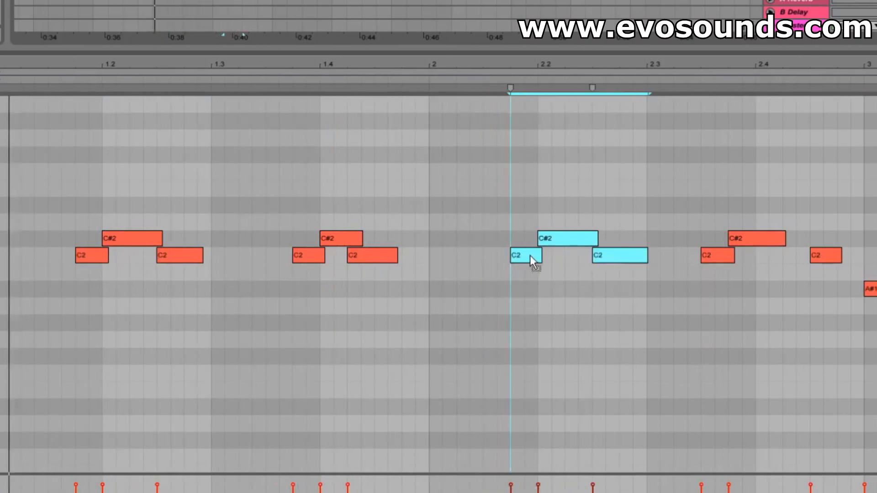
# Step: Replace the three-note group around beat 2.2 with a duplicate of the group around beat 1.4
pyautogui.moveTo(548, 303); pyautogui.dragTo(612, 172)
pyautogui.press('Delete')
pyautogui.moveTo(483, 292); pyautogui.dragTo(522, 216)
pyautogui.press('Delete')
pyautogui.moveTo(429, 280); pyautogui.dragTo(214, 158)
pyautogui.hotkey('ctrl', 'd')
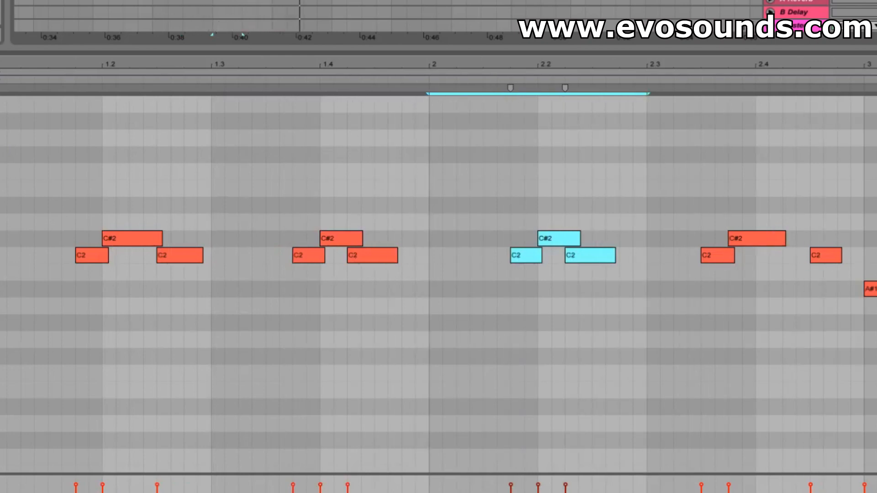
# Step: Delete the A#1 note at the start of bar 3 and play the lead clip
pyautogui.moveTo(851, 352); pyautogui.dragTo(876, 265)
pyautogui.press('Delete')
pyautogui.press('space')
pyautogui.press('space')
# Step: Add a C2 note one sixteenth after beat 1.3 and lengthen it to a sixteenth
pyautogui.click(243, 260)
pyautogui.doubleClick(242, 261)
pyautogui.moveTo(242, 261); pyautogui.dragTo(240, 262)
pyautogui.press('space')
pyautogui.doubleClick(235, 254)
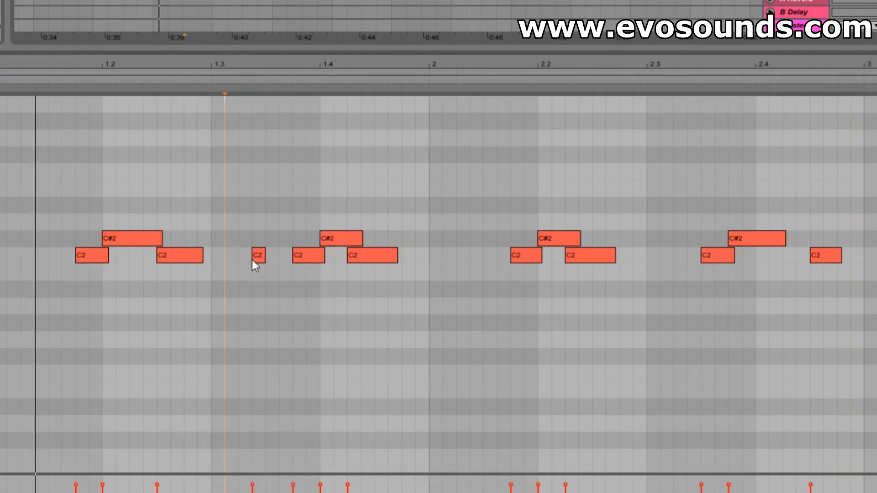
pyautogui.moveTo(262, 254); pyautogui.dragTo(254, 257)
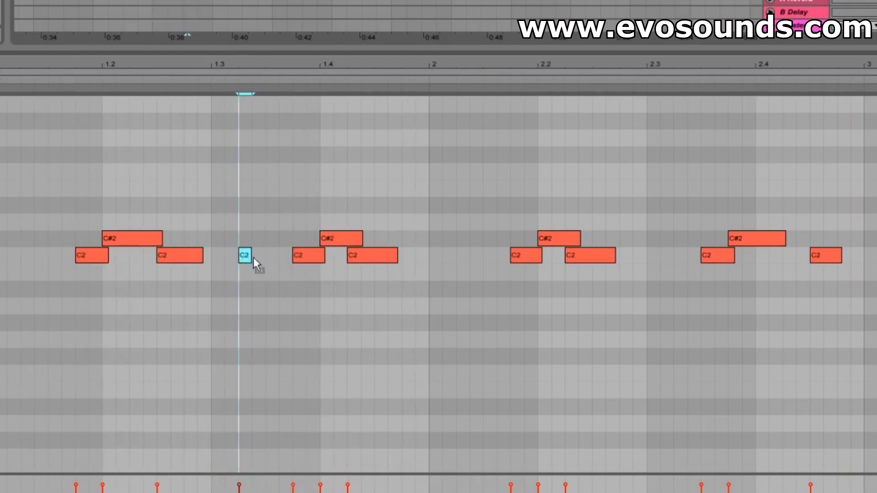
pyautogui.moveTo(252, 258); pyautogui.dragTo(264, 258)
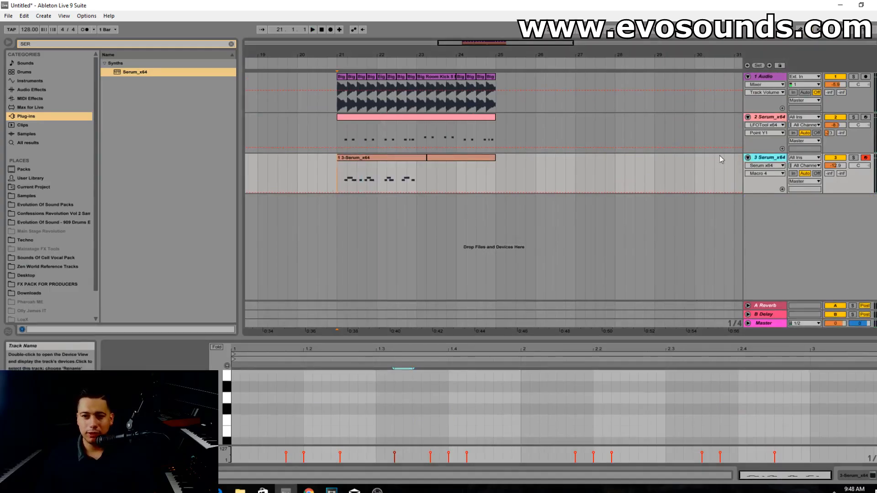
# Step: Add a new audio track and open the Splice Sounds of KSHMR Vol 1 folder within the Big Room samples
pyautogui.hotkey('ctrl', 't')
pyautogui.click(40, 196)
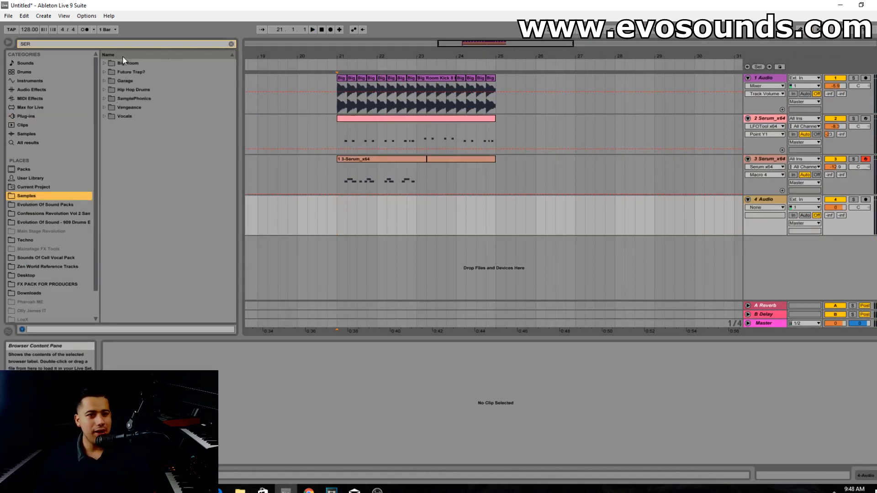
pyautogui.click(111, 62)
pyautogui.click(111, 62)
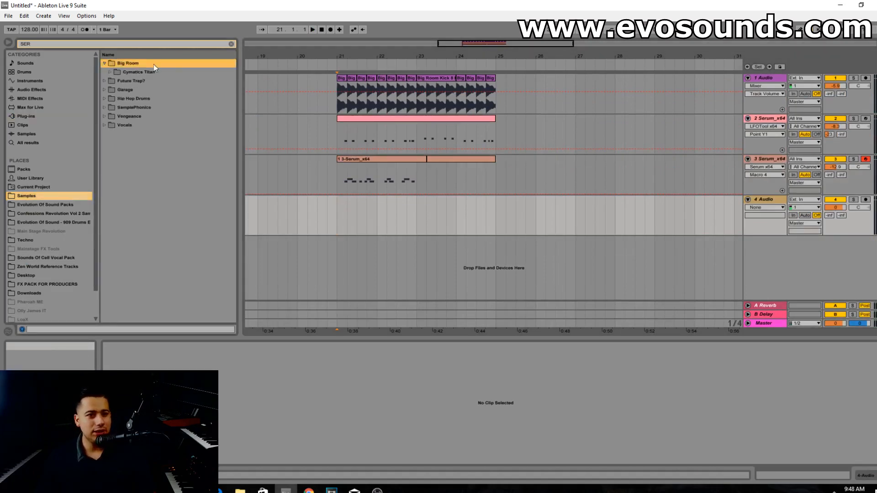
pyautogui.click(231, 43)
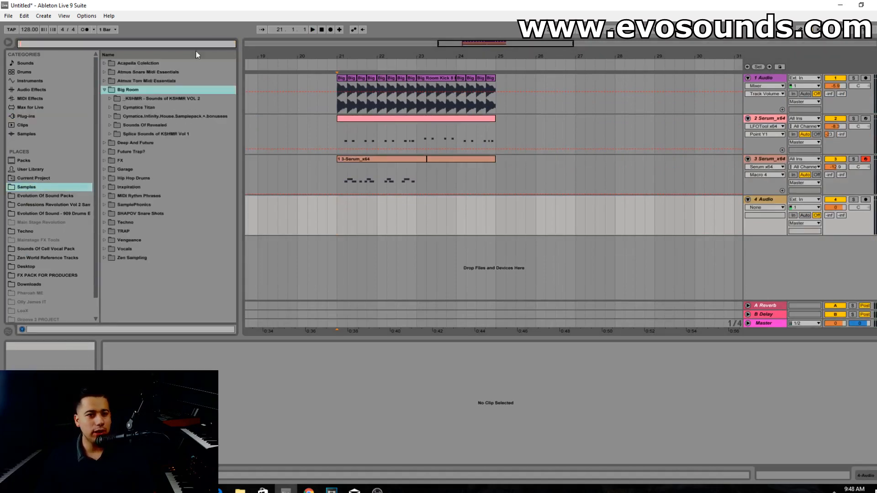
pyautogui.click(109, 133)
# Step: Search the samples for BRASS and audition KSHMR Synth FX 04 - Brass Glissando
pyautogui.click(136, 46)
pyautogui.write('BRASS')
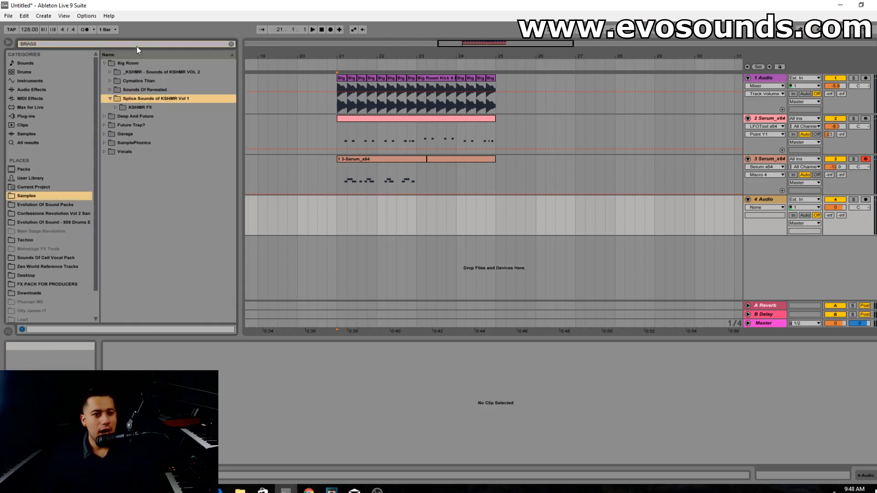
pyautogui.click(120, 109)
pyautogui.click(122, 116)
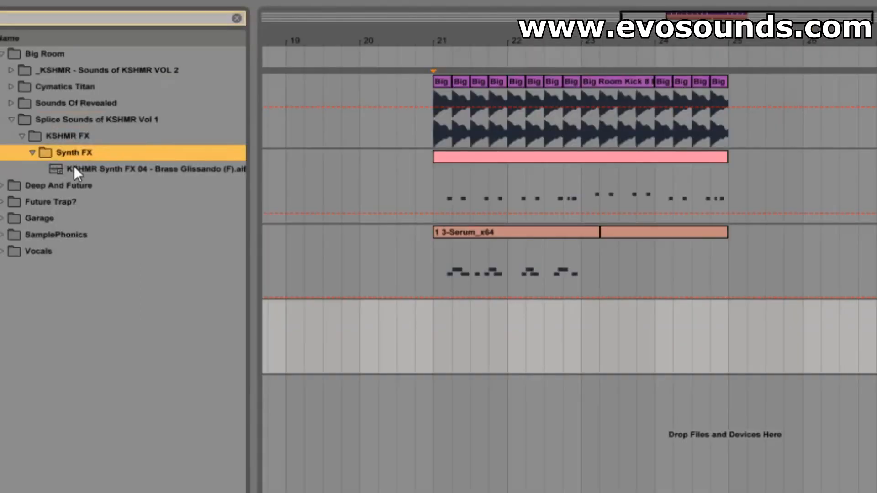
pyautogui.click(75, 169)
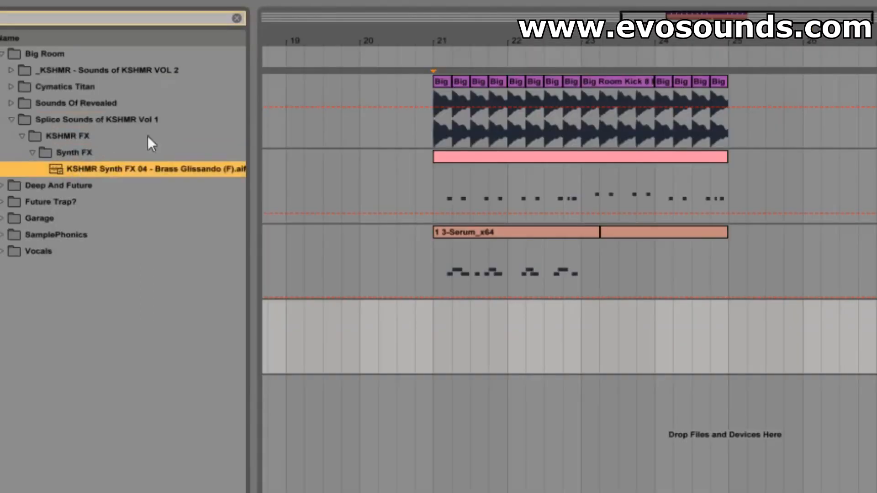
# Step: Clear the sample search and audition the Brass Glissando and Saw Hype sounds in the KSHMR Synth FX folder
pyautogui.click(235, 18)
pyautogui.scroll(-3, 179, 421)
pyautogui.click(186, 350)
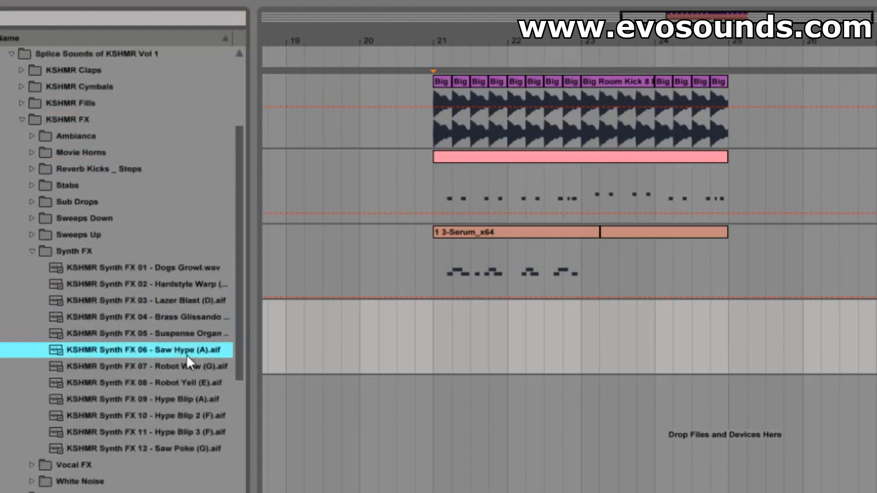
pyautogui.click(160, 317)
pyautogui.click(149, 350)
# Step: Audition the samples in the KSHMR Stabs folder and place KSHMR Stab 03 (Em) on the new audio track at bar 21
pyautogui.click(33, 187)
pyautogui.click(64, 219)
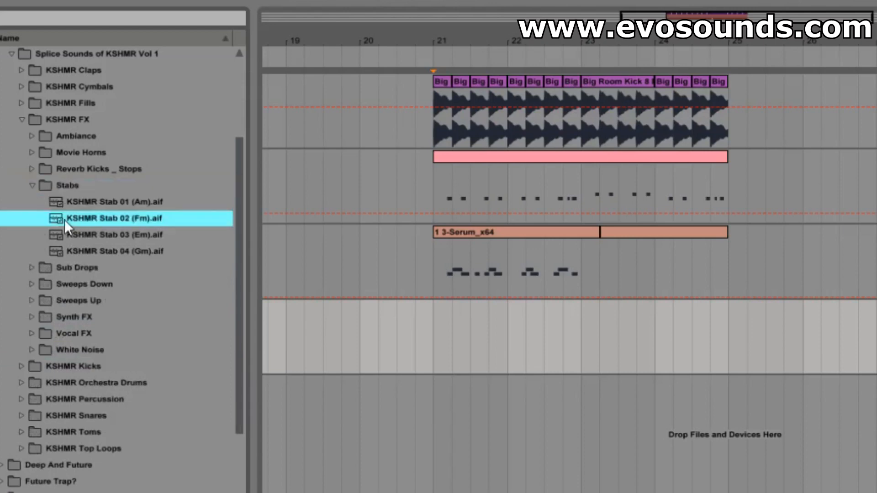
pyautogui.click(116, 201)
pyautogui.click(140, 234)
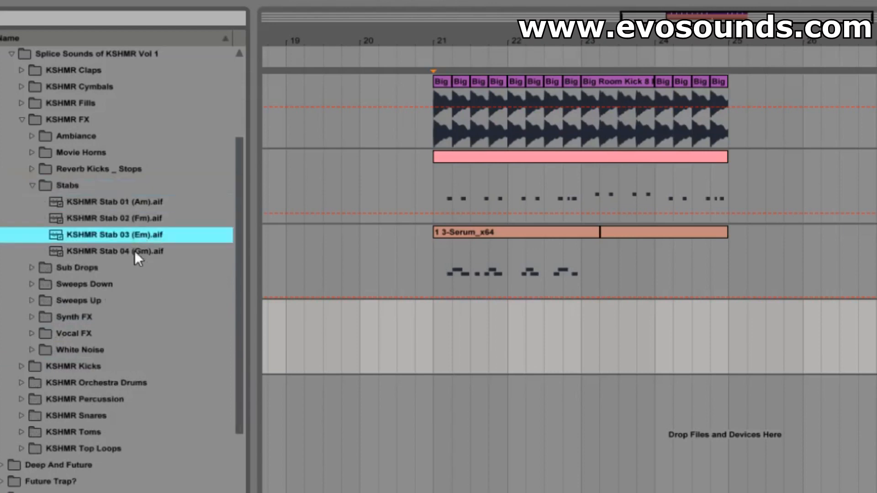
pyautogui.moveTo(120, 237); pyautogui.dragTo(435, 336)
# Step: Play the groove with the stab, then select the stab clip and play again from bar 21
pyautogui.press('space')
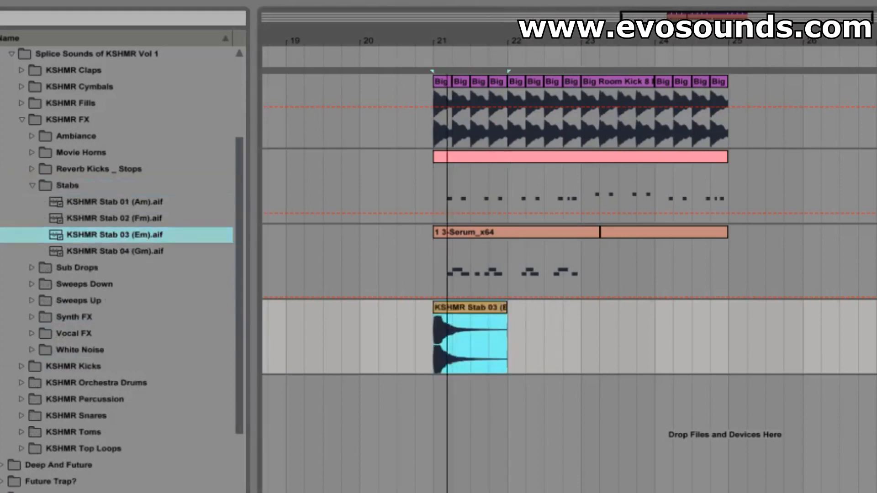
pyautogui.moveTo(632, 17); pyautogui.dragTo(656, 18)
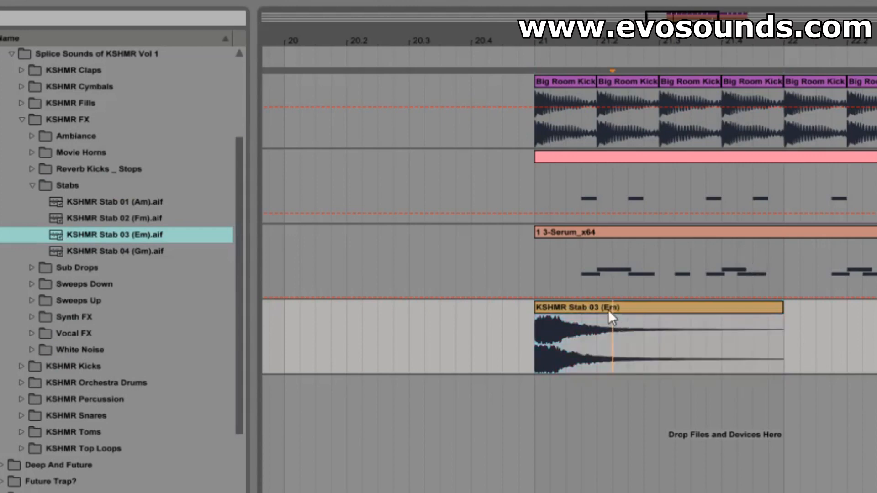
pyautogui.click(533, 131)
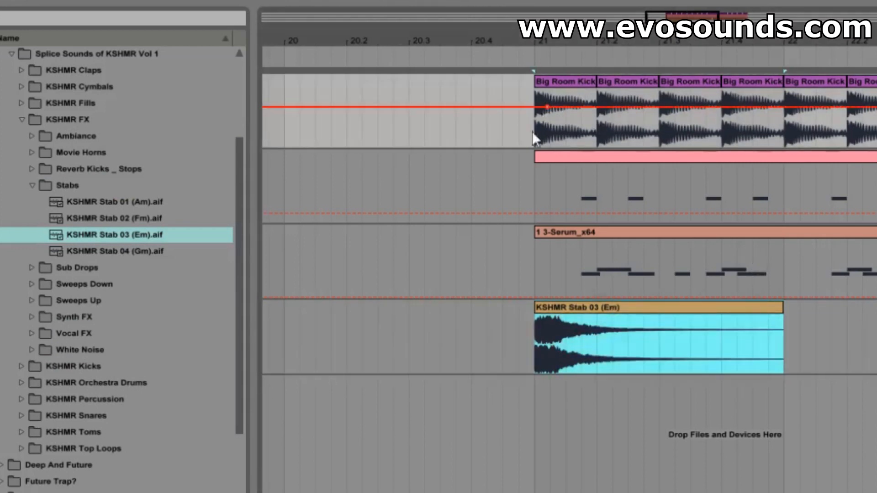
pyautogui.click(663, 233)
pyautogui.click(574, 309)
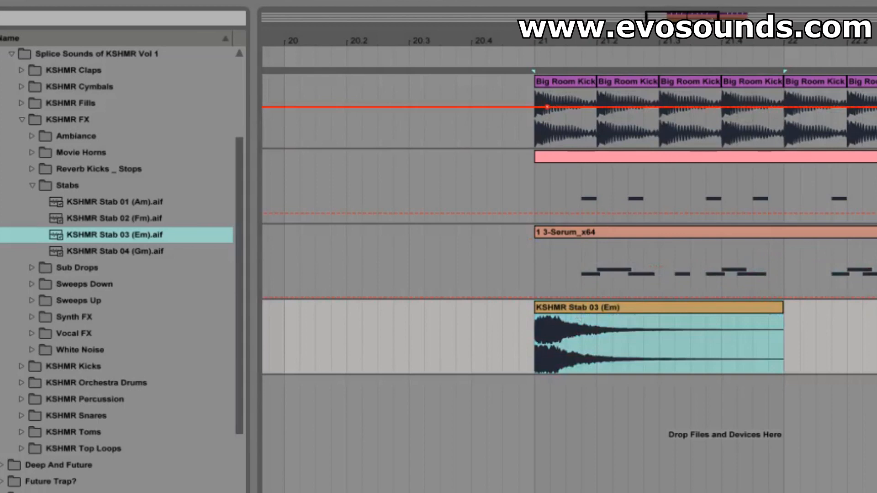
pyautogui.press('space')
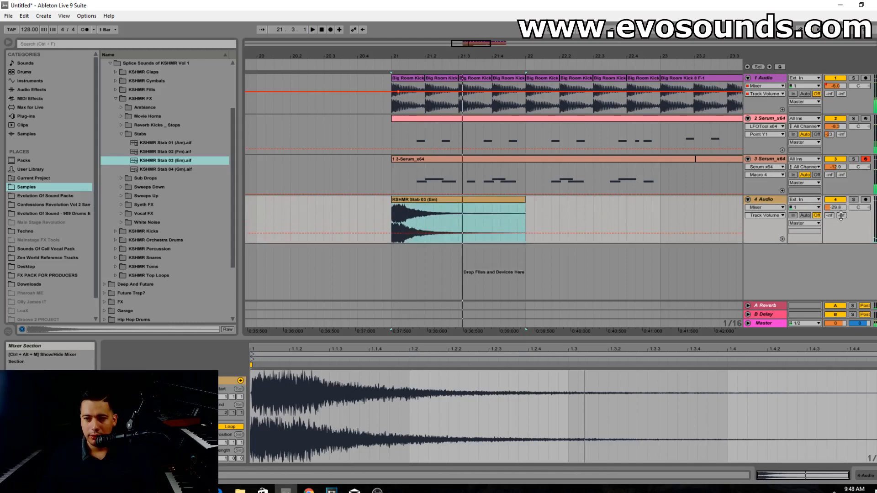
# Step: Set the stab track's volume to -13.1 dB while playing the groove from just before bar 21
pyautogui.moveTo(841, 215); pyautogui.dragTo(841, 221)
pyautogui.click(838, 208)
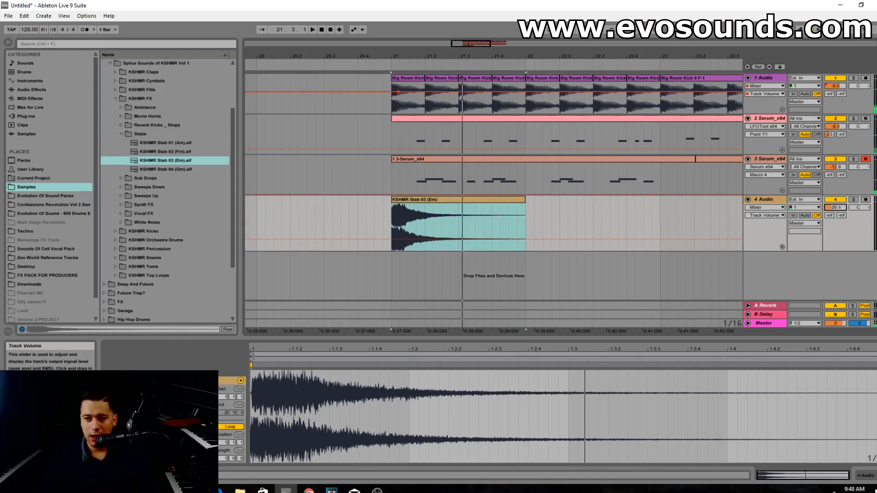
pyautogui.click(257, 221)
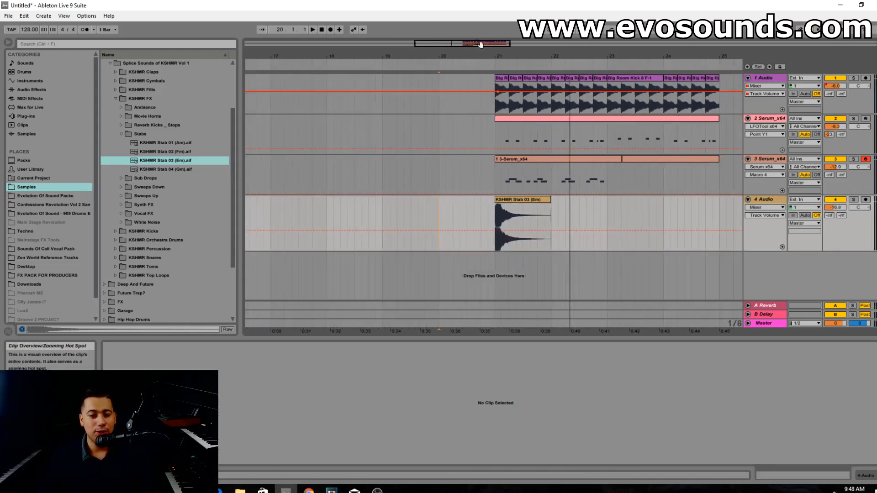
pyautogui.press('space')
pyautogui.click(488, 216)
pyautogui.press('space')
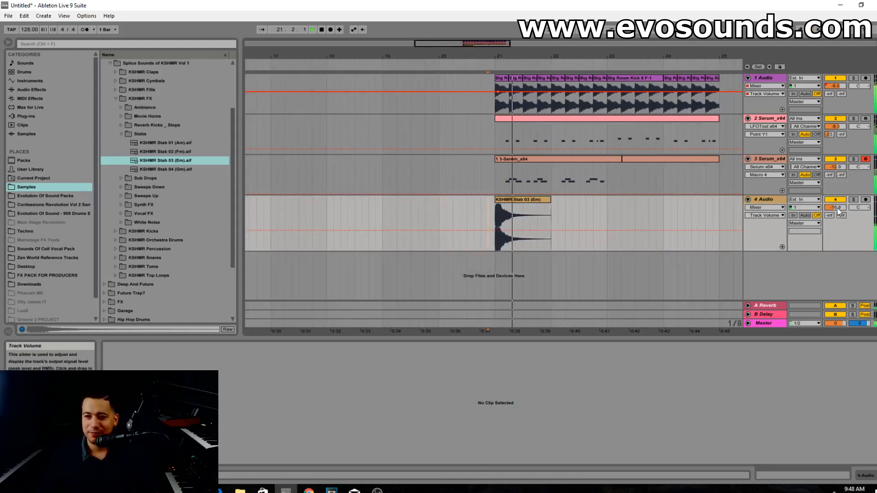
# Step: Open the first lead clip on the 3 Serum track in an enlarged note editor and play it
pyautogui.click(604, 175)
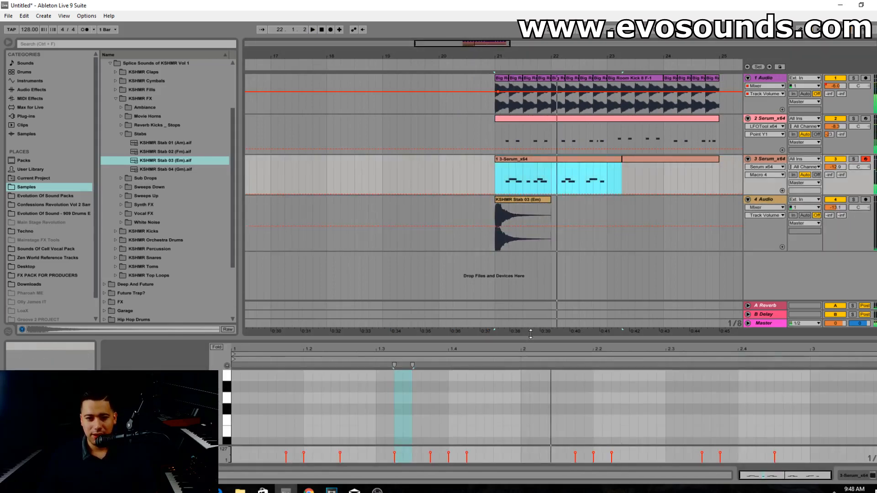
pyautogui.moveTo(531, 335); pyautogui.dragTo(457, 161)
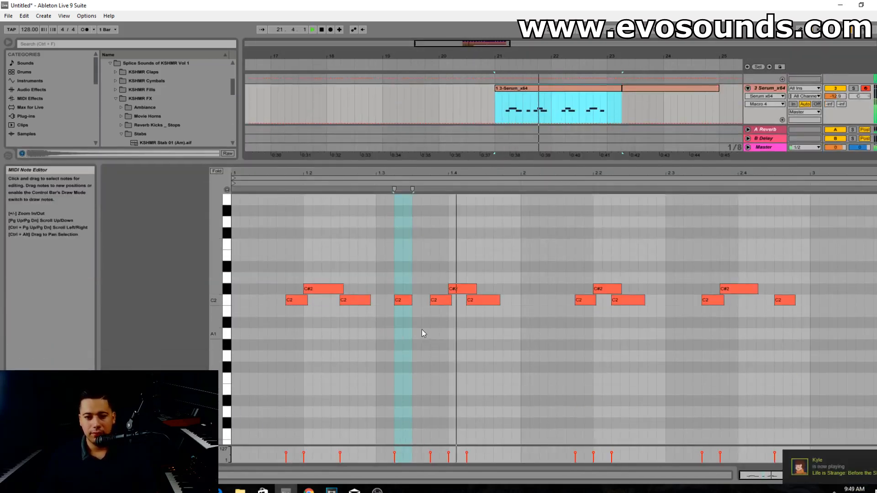
pyautogui.press('space')
pyautogui.press('space')
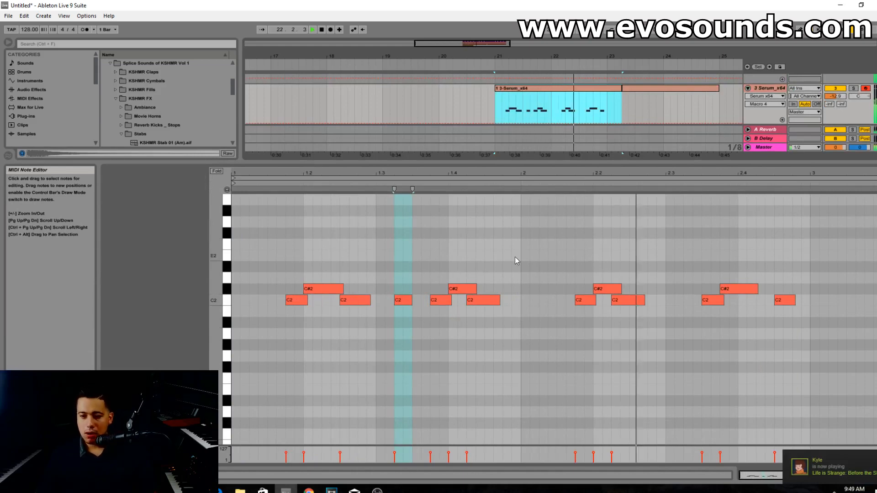
# Step: Add a short C2 note at 2.3 in the lead clip and play the pattern
pyautogui.press('space')
pyautogui.doubleClick(669, 300)
pyautogui.moveTo(675, 300); pyautogui.dragTo(683, 299)
pyautogui.press('space')
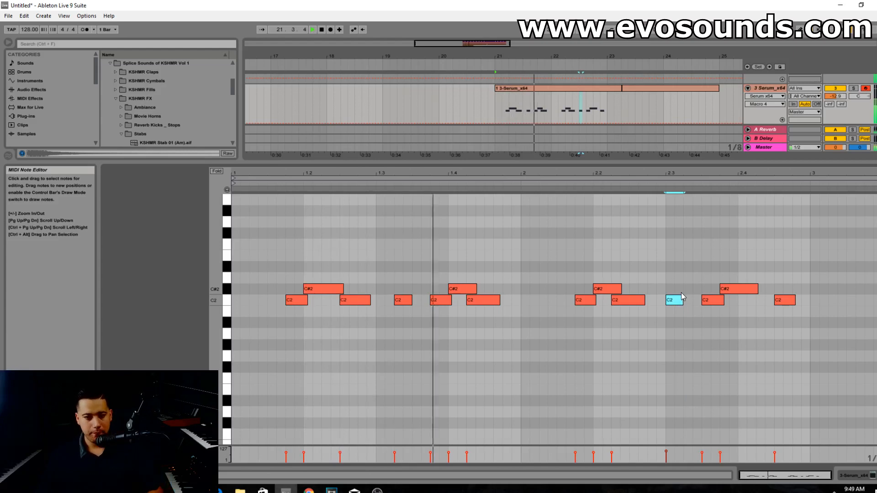
# Step: Move the lead's last C2 note in bar 1 slightly later, and replace the bar 2 notes with a duplicate of bar 1
pyautogui.moveTo(477, 305); pyautogui.dragTo(490, 307)
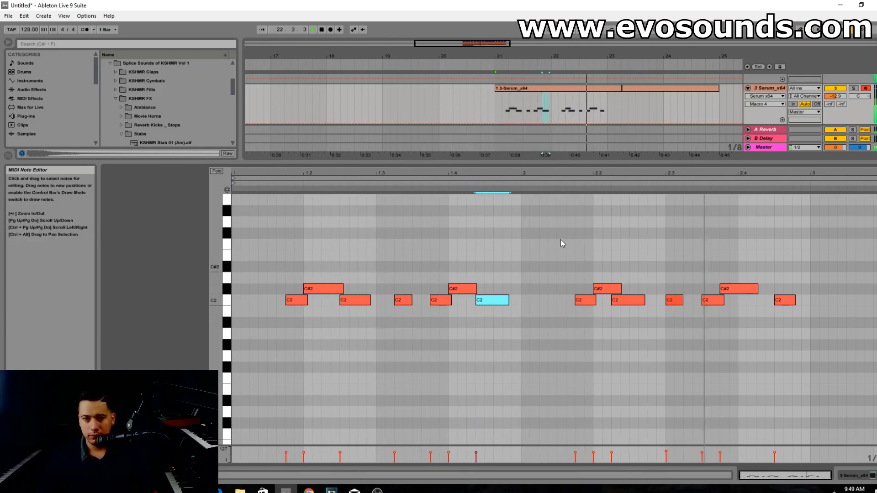
pyautogui.press('space')
pyautogui.moveTo(574, 353); pyautogui.dragTo(867, 249)
pyautogui.press('Delete')
pyautogui.hotkey('ctrl', 'a')
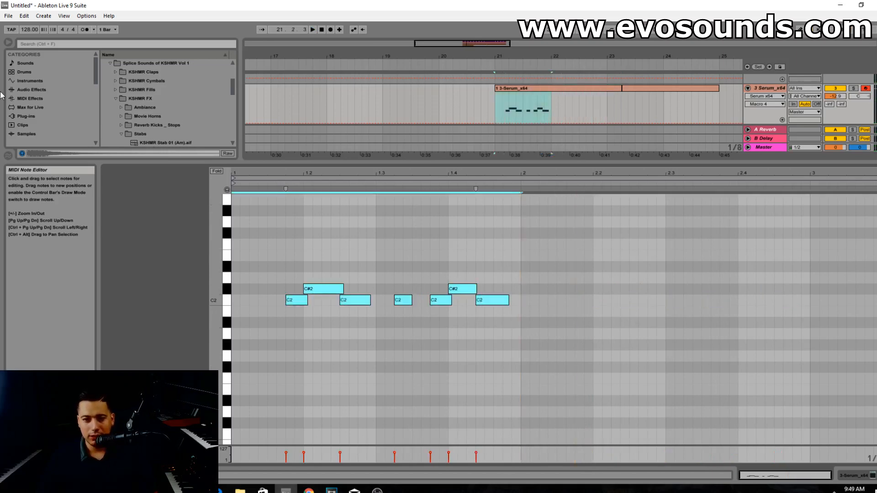
pyautogui.hotkey('ctrl', 'd')
# Step: Play the lead pattern, trim its clip to end at bar 23 and duplicate it over the following two bars
pyautogui.press('space')
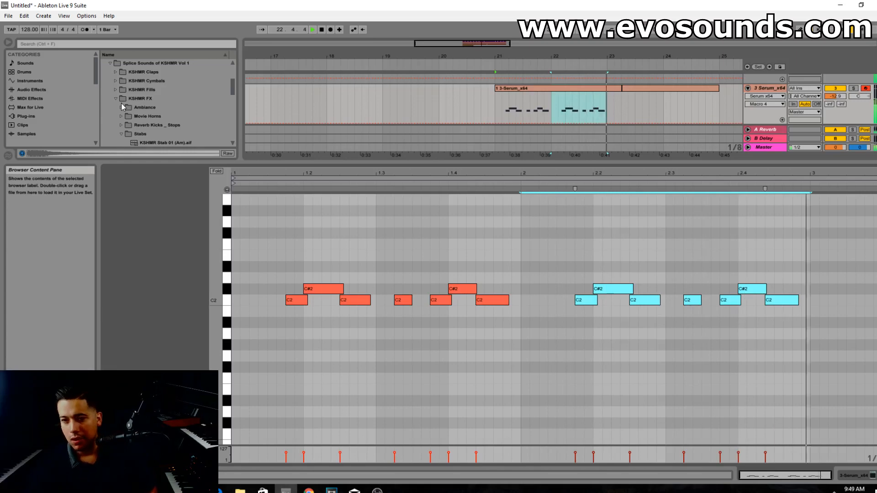
pyautogui.moveTo(620, 90); pyautogui.dragTo(605, 90)
pyautogui.hotkey('ctrl', 'd')
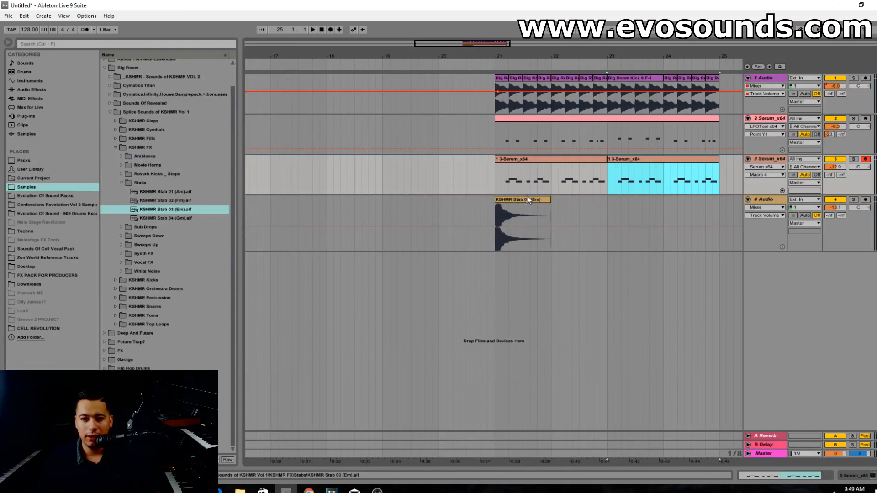
# Step: Copy the KSHMR Stab 03 (Em) clip to bar 23 on the 4 Audio track
pyautogui.click(528, 200)
pyautogui.hotkey('ctrl', 'c')
pyautogui.click(610, 213)
pyautogui.hotkey('ctrl', 'v')
pyautogui.click(611, 213)
pyautogui.click(618, 201)
pyautogui.doubleClick(620, 203)
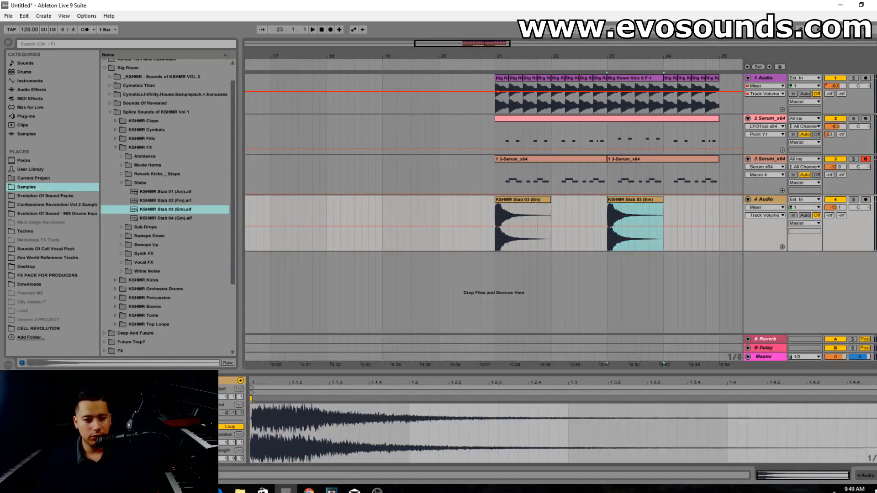
# Step: Play from bar 23 and duplicate the stab clip to bar 24
pyautogui.press('space')
pyautogui.click(645, 159)
pyautogui.click(651, 200)
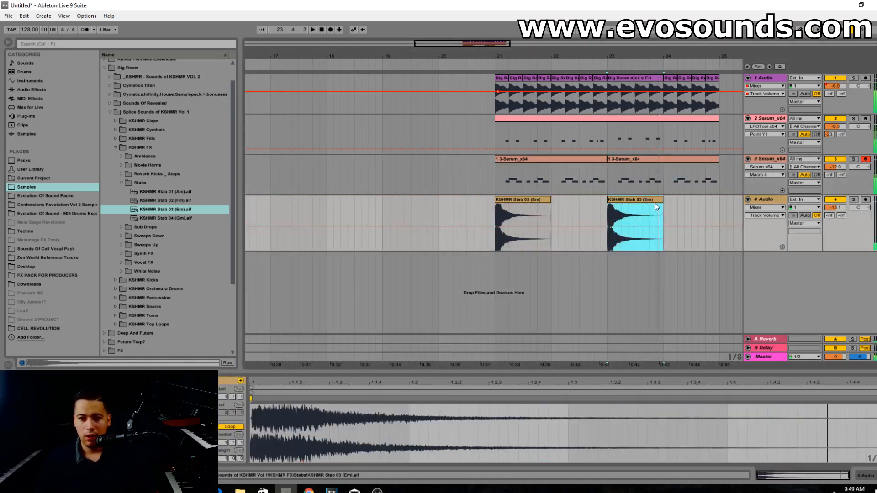
pyautogui.hotkey('ctrl', 'd')
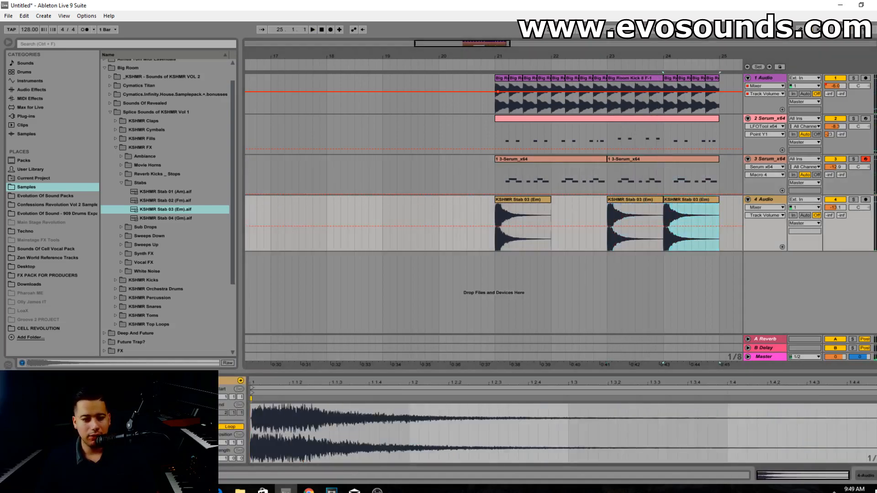
pyautogui.press('space')
# Step: Delete the last kick at 24.4, duplicate all clips of bars 21 to 24 to bar 25 and play them
pyautogui.moveTo(722, 112); pyautogui.dragTo(497, 228)
pyautogui.press('Delete')
pyautogui.press('space')
pyautogui.press('space')
pyautogui.hotkey('ctrl', 'd')
pyautogui.press('space')
pyautogui.moveTo(547, 43)
pyautogui.mouseDown()
pyautogui.moveTo(547, 27)
pyautogui.moveTo(563, 37)
pyautogui.moveTo(542, 33)
pyautogui.mouseUp()
pyautogui.press('space')
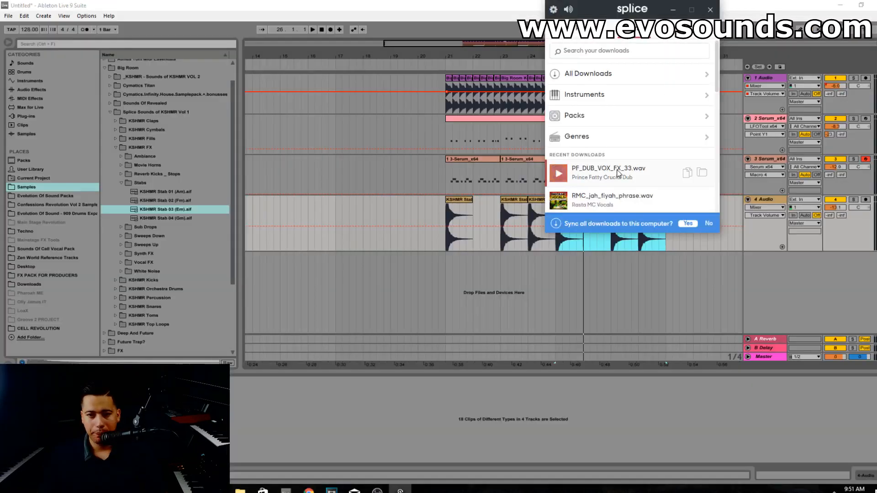
# Step: Place PF_DUB_VOX_FX_33.wav from the Splice downloads on a new audio track at bar 20, with the track volume at -8.7 dB
pyautogui.moveTo(618, 173); pyautogui.dragTo(437, 261)
pyautogui.click(427, 261)
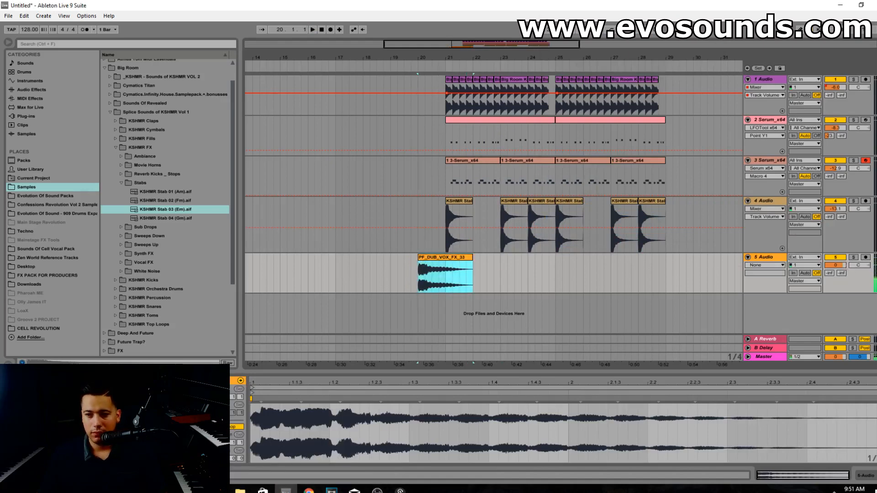
pyautogui.moveTo(844, 265); pyautogui.dragTo(838, 267)
pyautogui.press('space')
# Step: Trim the vocal FX clip to end at bar 21 and play the transition from bar 20
pyautogui.moveTo(472, 258); pyautogui.dragTo(444, 257)
pyautogui.press('space')
pyautogui.click(425, 244)
pyautogui.click(419, 246)
pyautogui.press('space')
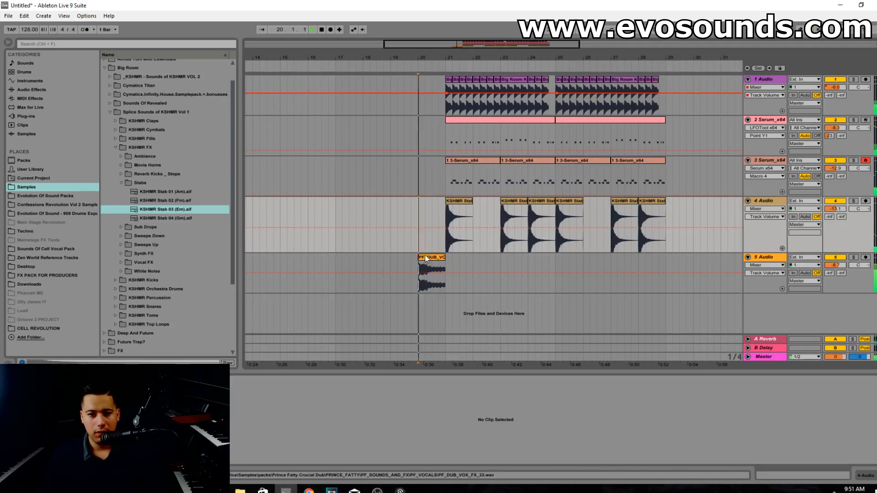
pyautogui.click(425, 258)
pyautogui.press('space')
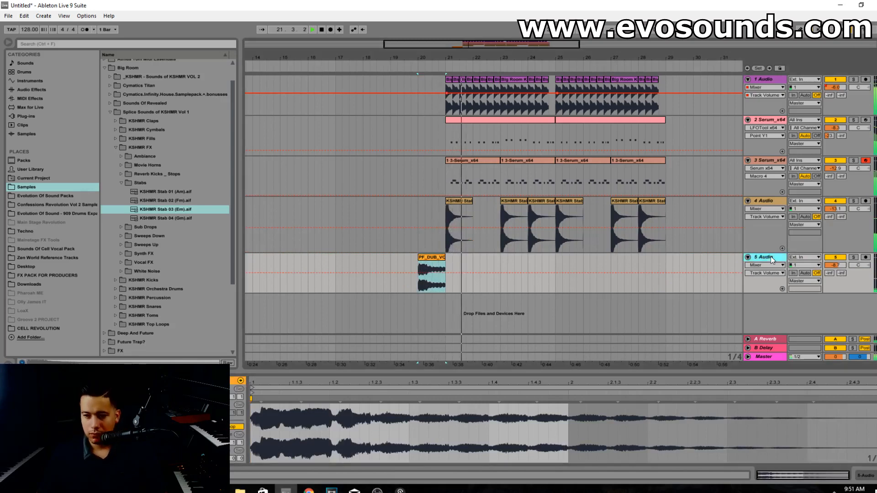
# Step: Insert a new audio track below 5 Audio and name it Fill
pyautogui.hotkey('ctrl', 't')
pyautogui.write('Fill')
pyautogui.press('Return')
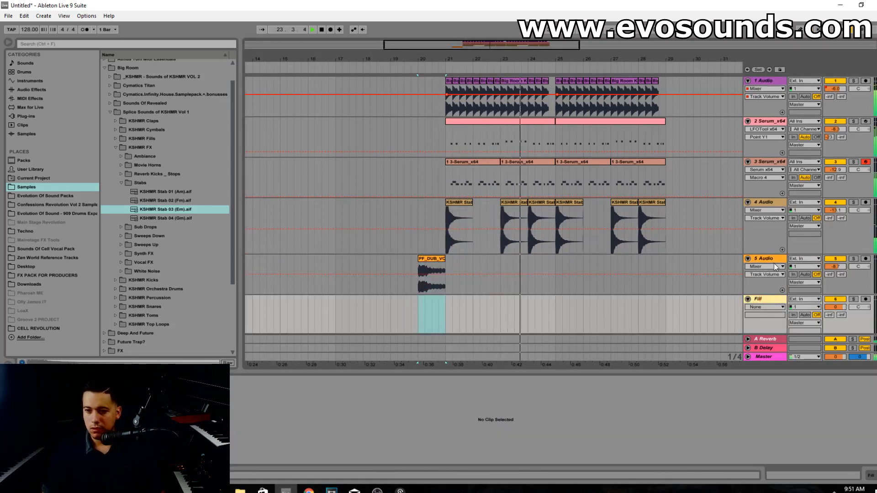
pyautogui.press('space')
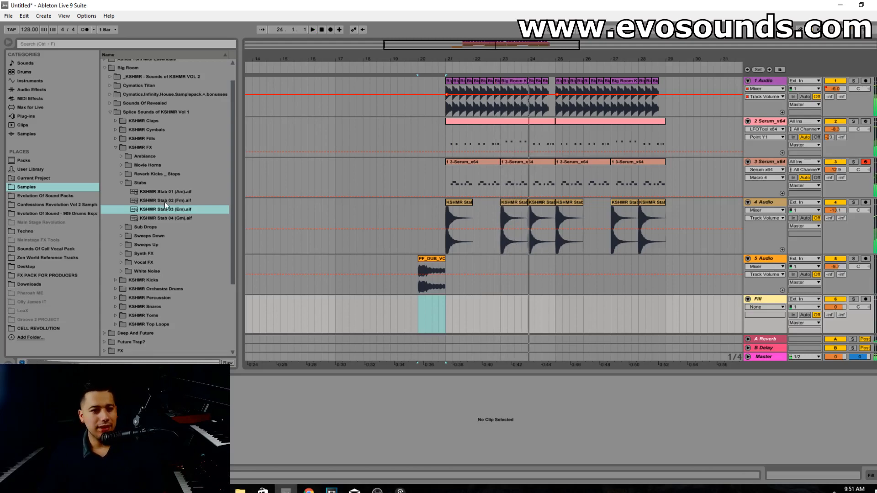
# Step: Collapse Big Room Kicks in the CELL REVOLUTION samples and open the Short Fills folder within Fills
pyautogui.click(46, 329)
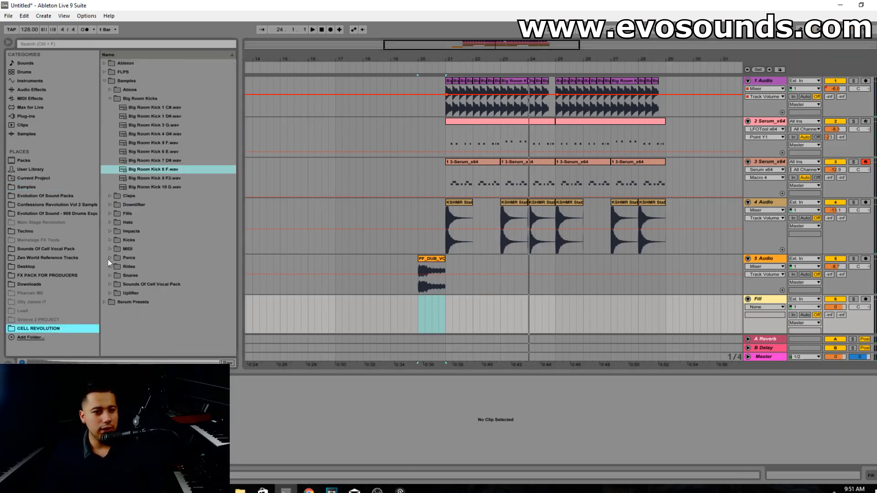
pyautogui.click(112, 101)
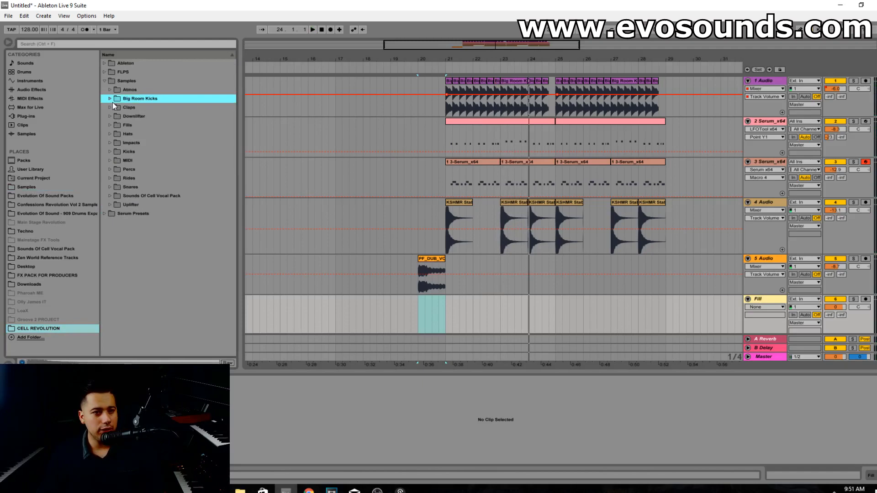
pyautogui.click(110, 125)
pyautogui.click(115, 143)
# Step: Audition the short fills and place Short Fill 7.wav on the Fill track at bar 20
pyautogui.click(142, 170)
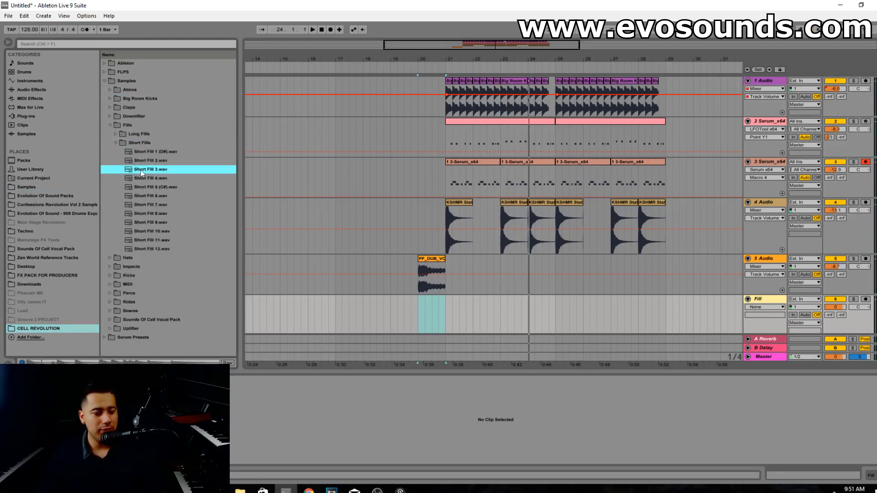
pyautogui.press('Up')
pyautogui.click(156, 172)
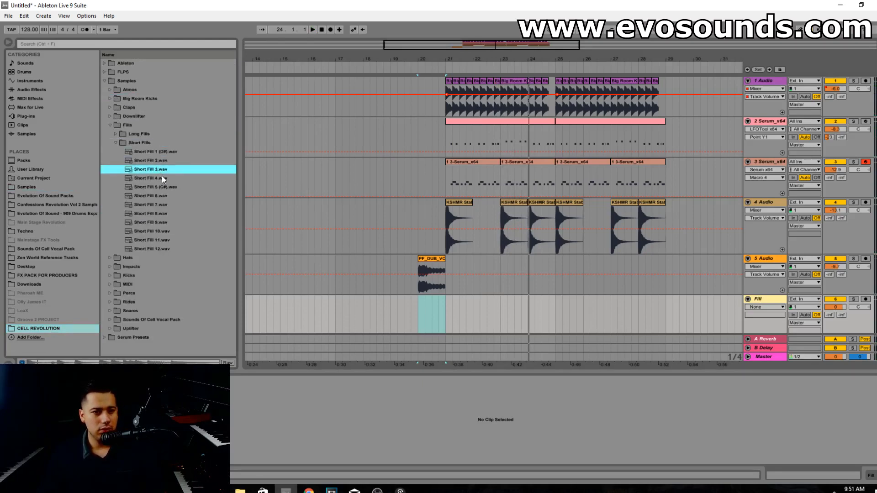
pyautogui.click(163, 179)
pyautogui.click(147, 198)
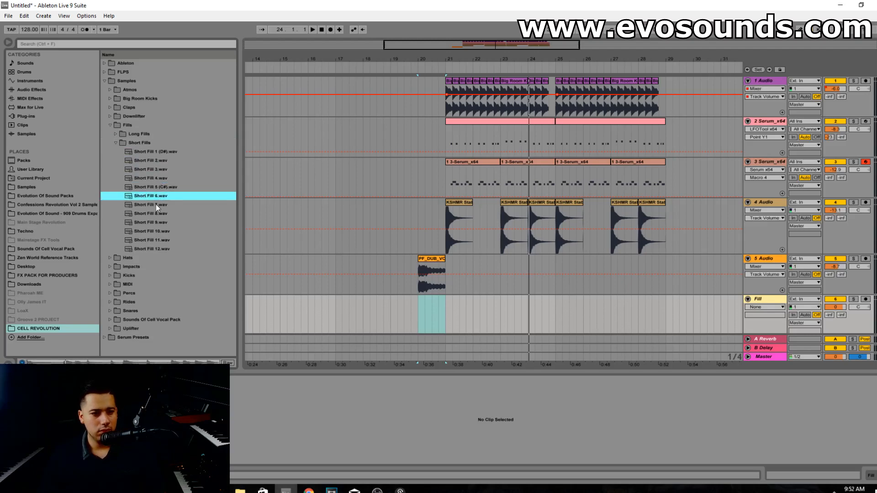
pyautogui.click(156, 205)
pyautogui.click(166, 214)
pyautogui.moveTo(157, 204); pyautogui.dragTo(421, 306)
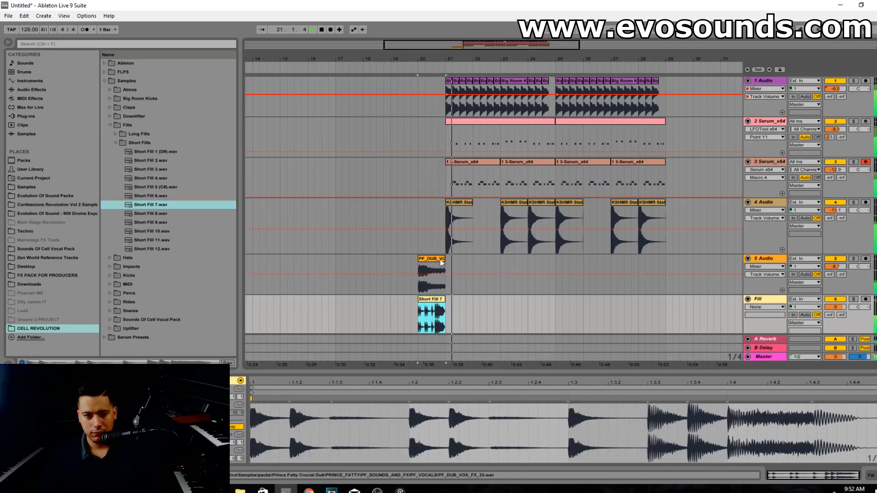
# Step: Audition Short Fill 8 and 9, put Short Fill 9.wav at bar 20 on the Fill track and set its volume to -0.1 dB
pyautogui.click(155, 215)
pyautogui.click(152, 224)
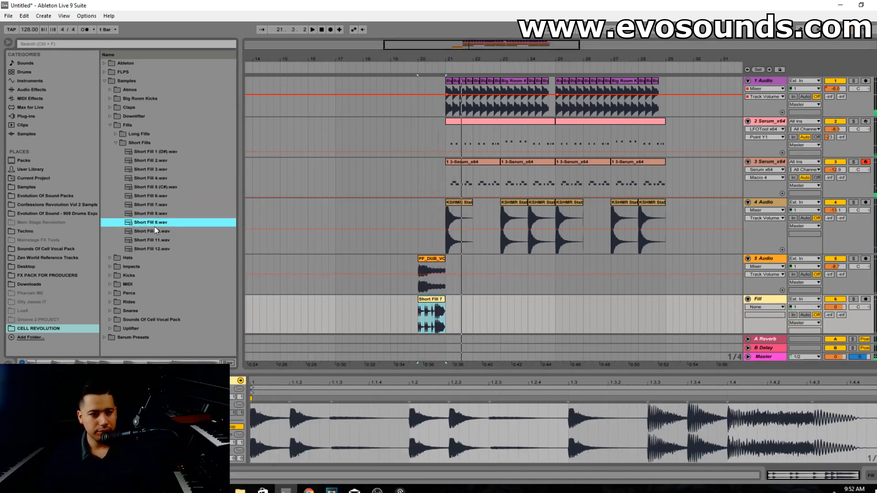
pyautogui.moveTo(151, 226); pyautogui.dragTo(420, 320)
pyautogui.press('space')
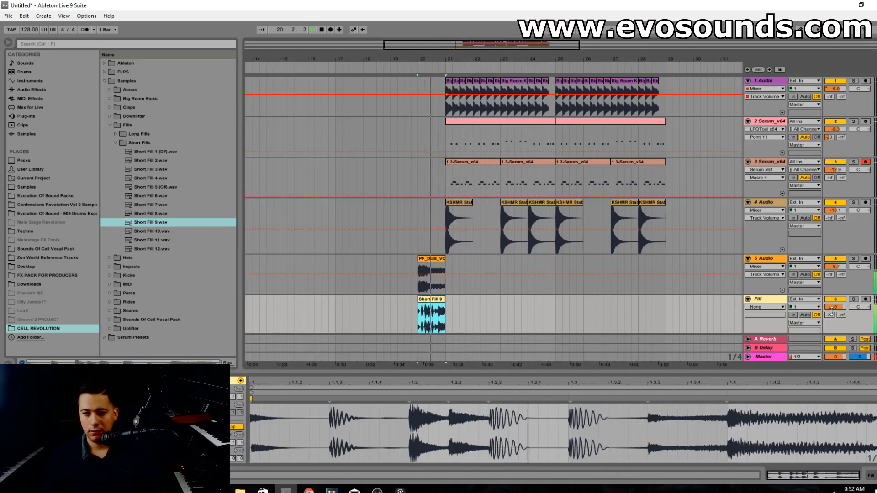
pyautogui.moveTo(830, 308)
pyautogui.mouseDown()
pyautogui.moveTo(830, 320)
pyautogui.moveTo(830, 309)
pyautogui.mouseUp()
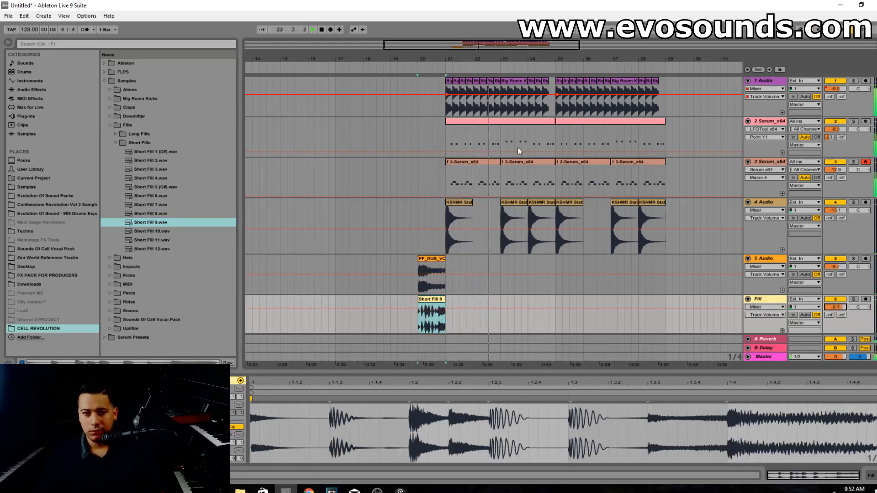
# Step: Trim the lead and bassline clips before bar 25 so that both end at 24.4
pyautogui.press('Tab')
pyautogui.press('Tab')
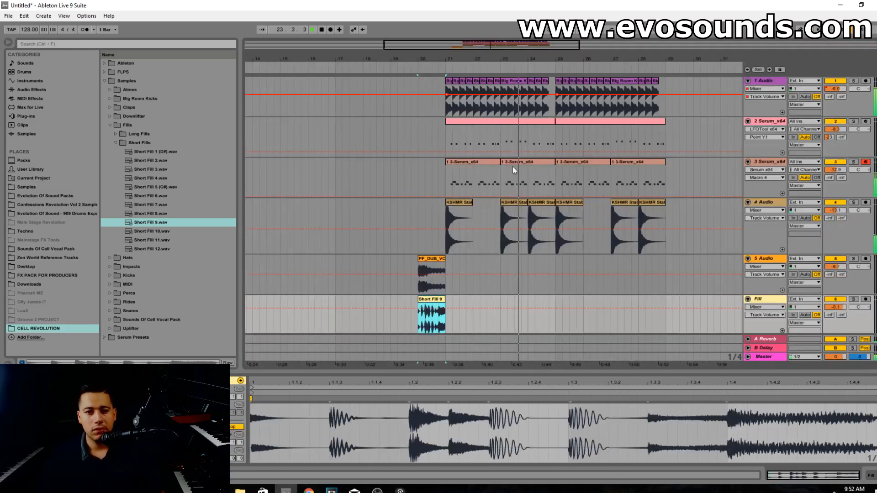
pyautogui.moveTo(557, 110); pyautogui.dragTo(551, 163)
pyautogui.press('space')
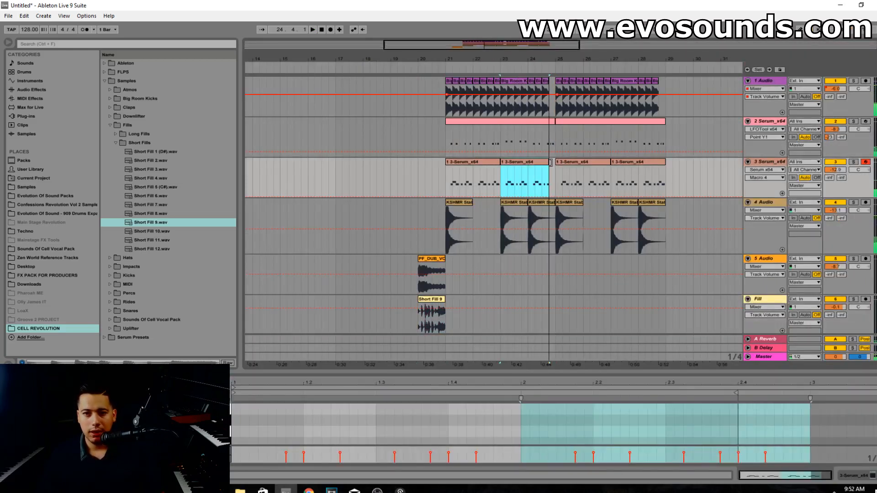
pyautogui.click(552, 123)
# Step: Copy the last beat of Short Fill 9 to 24.4 on the Fill track and play back the arrangement
pyautogui.moveTo(442, 310); pyautogui.dragTo(550, 321)
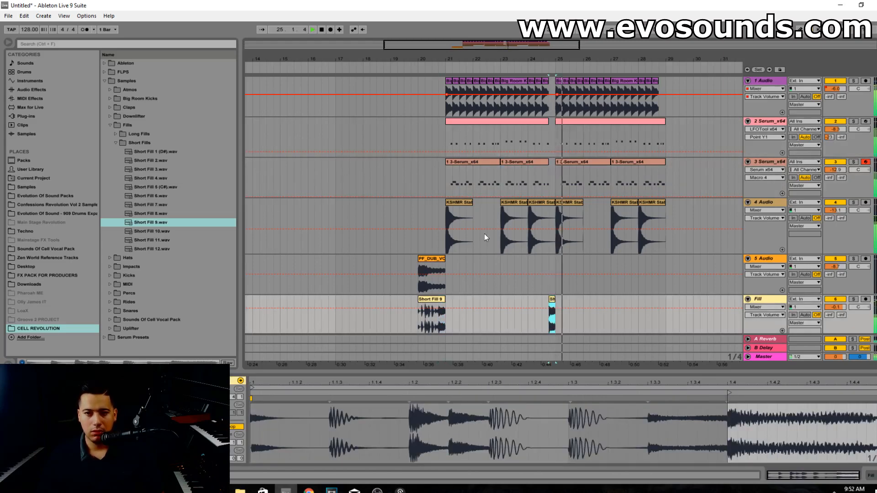
pyautogui.click(434, 146)
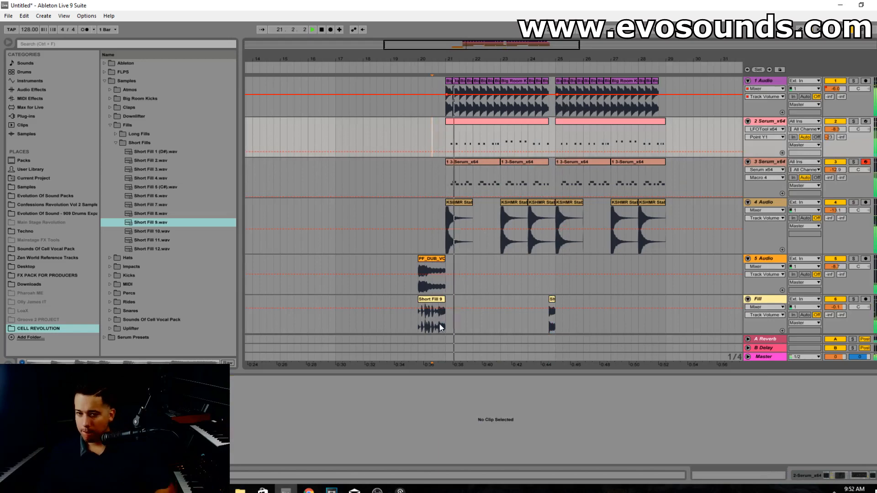
# Step: Select the Short Fill 9 clip and examine the waveform of its final hit before bar 21
pyautogui.moveTo(453, 59); pyautogui.dragTo(454, 114)
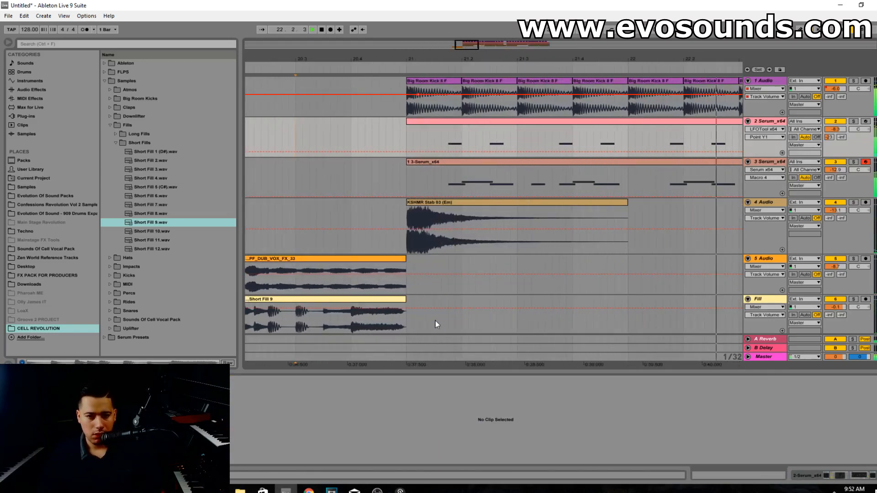
pyautogui.click(396, 299)
pyautogui.press('space')
pyautogui.click(729, 414)
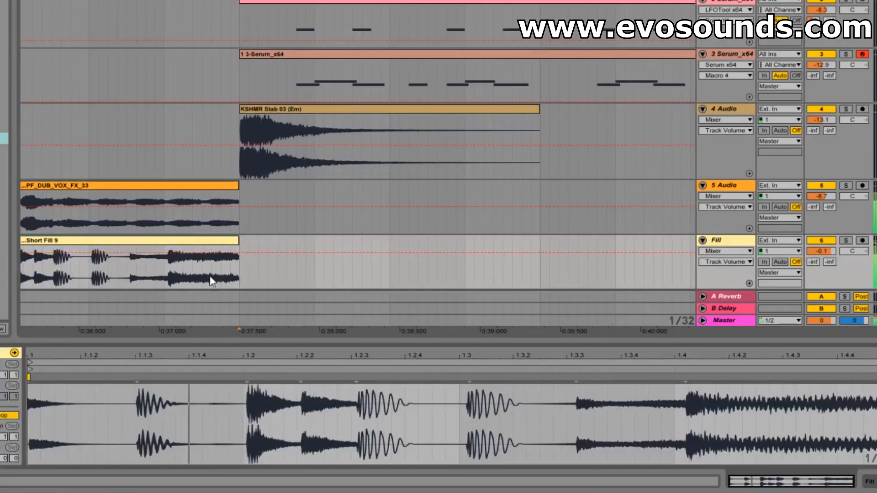
# Step: Warp Short Fill 9 so its late third-beat and fourth-beat hits land exactly on 1.3 and 1.4
pyautogui.press('space')
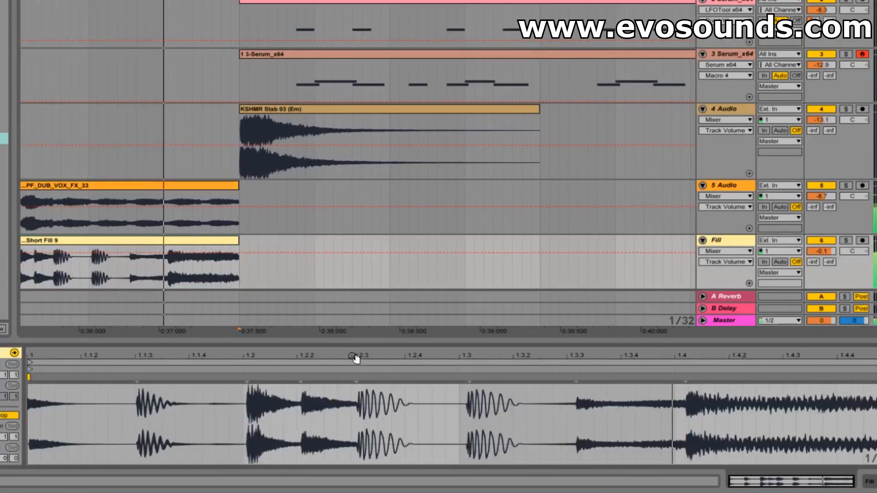
pyautogui.moveTo(467, 382); pyautogui.dragTo(459, 381)
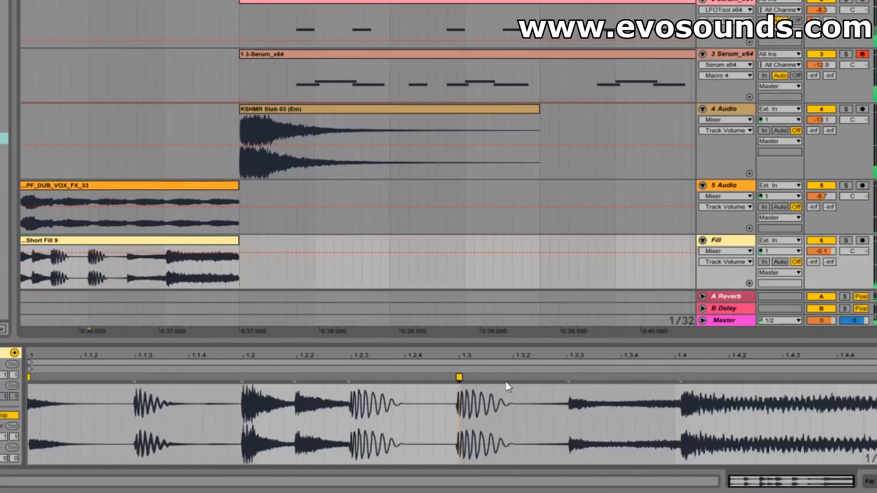
pyautogui.moveTo(680, 381); pyautogui.dragTo(676, 376)
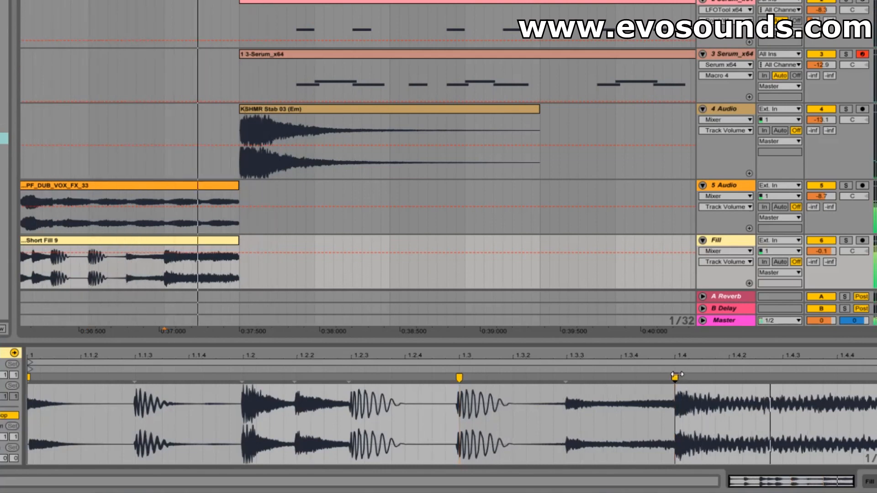
# Step: Insert an empty MIDI track directly below the Serum lead track
pyautogui.moveTo(354, 1); pyautogui.dragTo(295, 0)
pyautogui.scroll(1, 597, 103)
pyautogui.moveTo(588, 0); pyautogui.dragTo(406, 0)
pyautogui.click(406, 55)
pyautogui.click(728, 56)
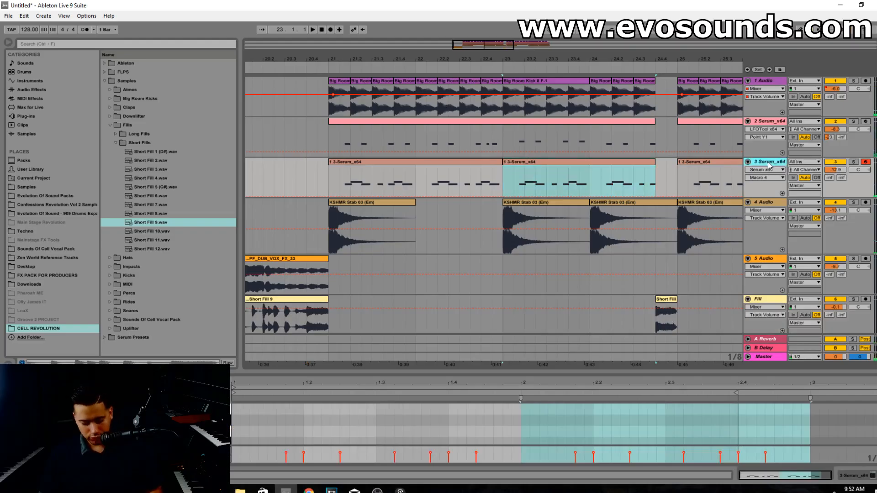
pyautogui.hotkey('ctrl', 'shift', 't')
pyautogui.click(766, 170)
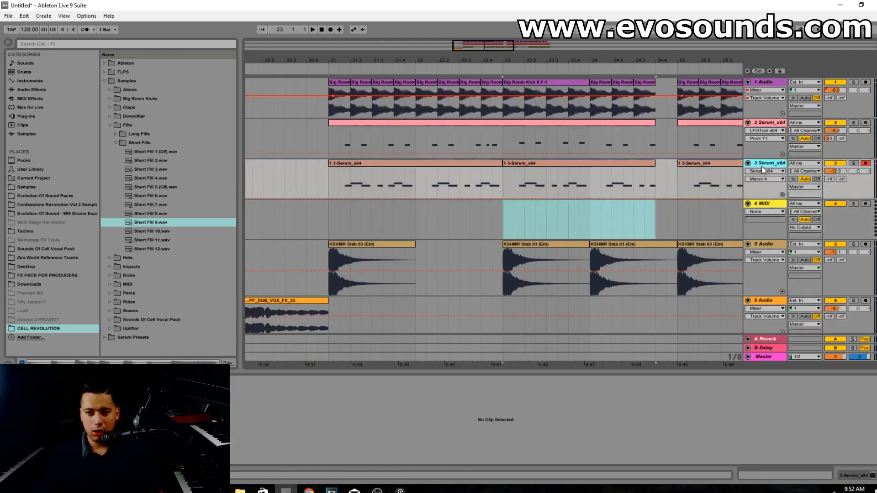
pyautogui.click(766, 209)
# Step: Duplicate the Serum lead track, then delete the copy's bar 21 clip and the original's bar 23 clip so the two leads alternate
pyautogui.click(784, 166)
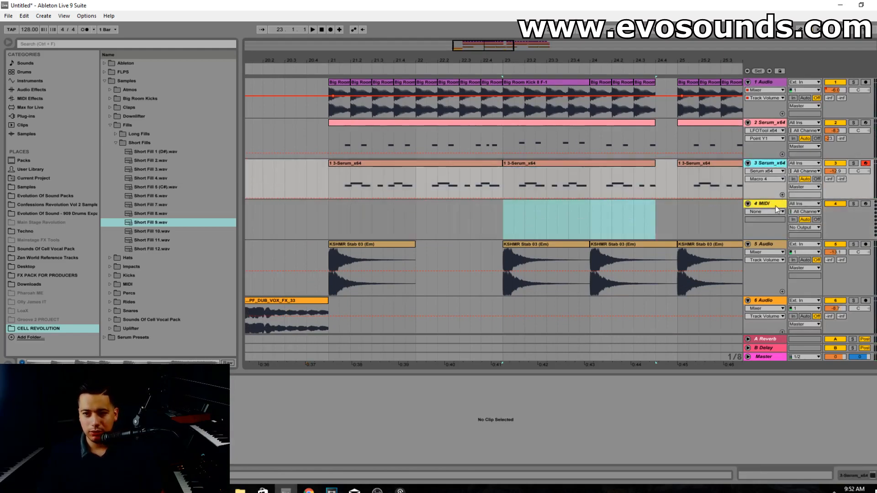
pyautogui.hotkey('ctrl', 'd')
pyautogui.click(491, 211)
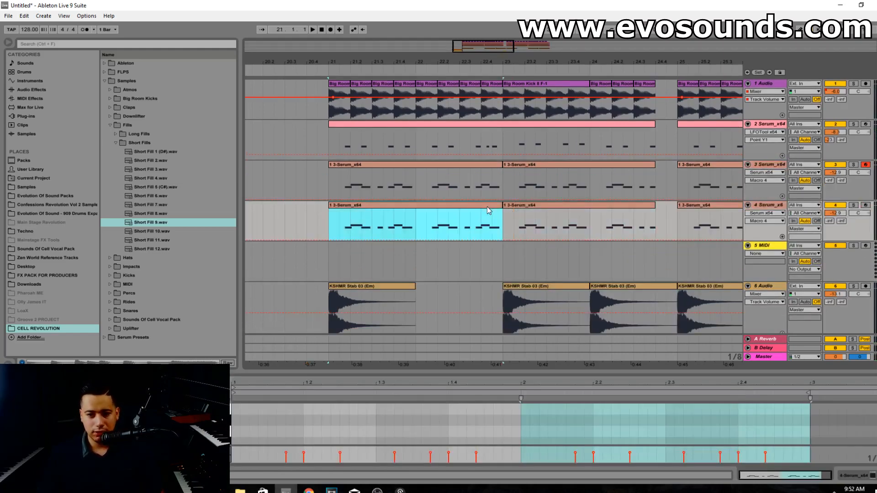
pyautogui.press('Delete')
pyautogui.click(544, 210)
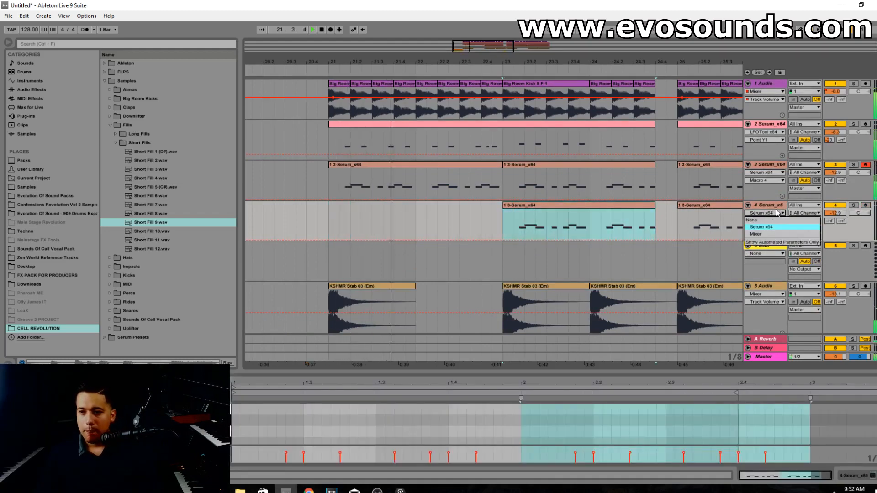
pyautogui.click(579, 174)
pyautogui.press('Delete')
# Step: Open Serum on the duplicated lead track and step through its LD lead presets for a different sound while playing back
pyautogui.click(794, 212)
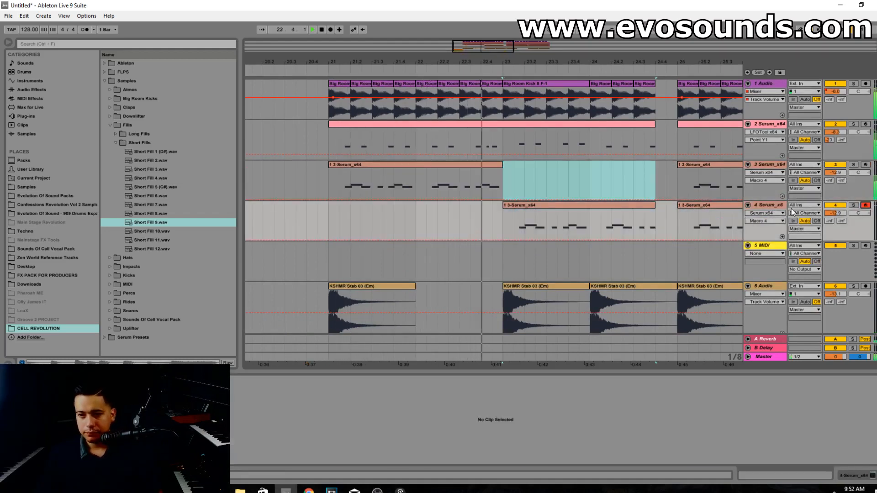
pyautogui.click(506, 297)
pyautogui.click(123, 382)
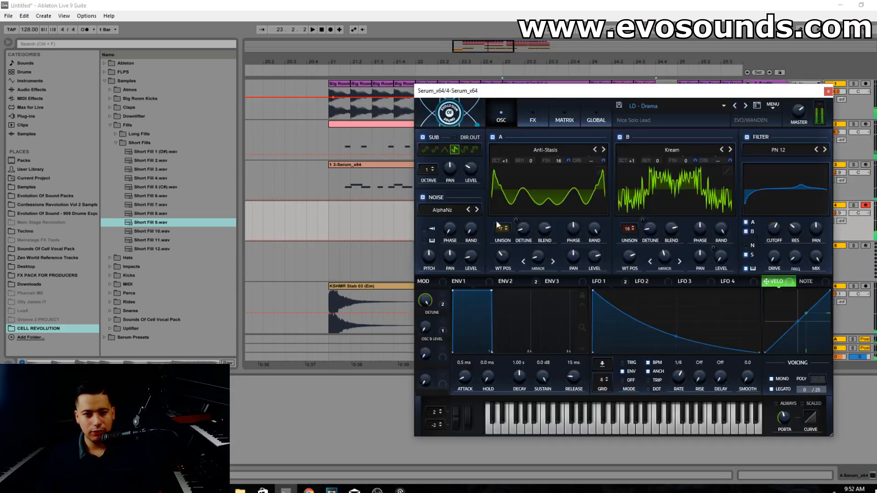
pyautogui.moveTo(748, 97); pyautogui.dragTo(489, 132)
pyautogui.click(488, 143)
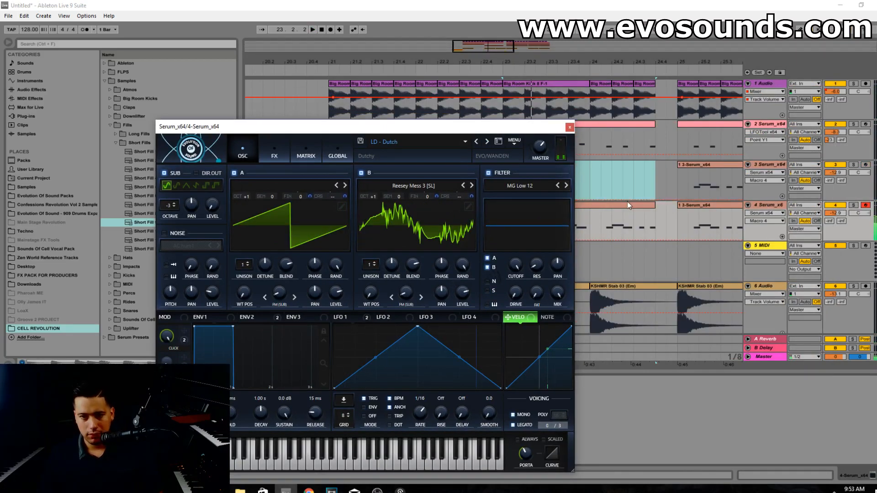
pyautogui.press('space')
pyautogui.click(487, 143)
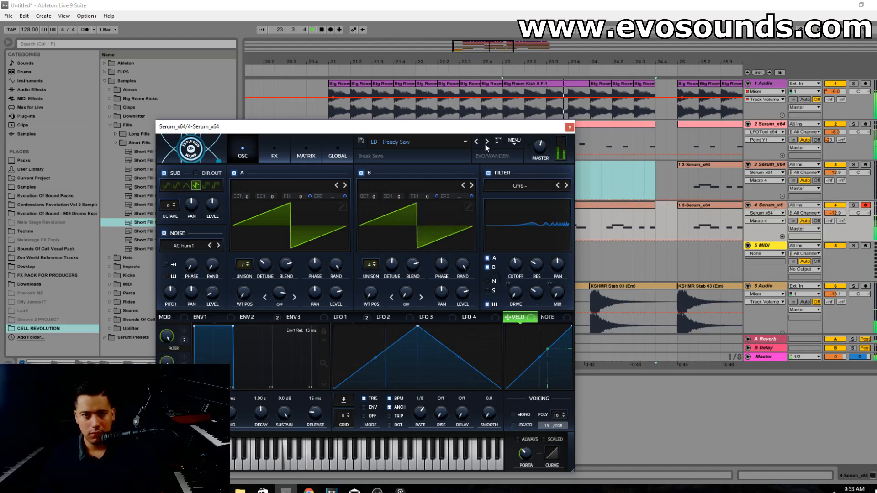
pyautogui.click(487, 142)
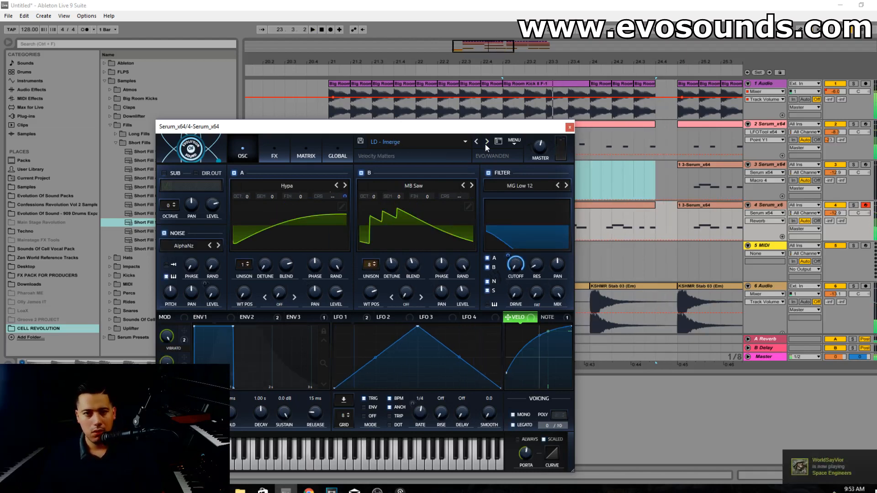
pyautogui.click(486, 143)
# Step: Set the duplicated lead track's volume to -4.6 dB, close its Serum window and play the arrangement from 20.2
pyautogui.moveTo(843, 213); pyautogui.dragTo(843, 203)
pyautogui.click(570, 128)
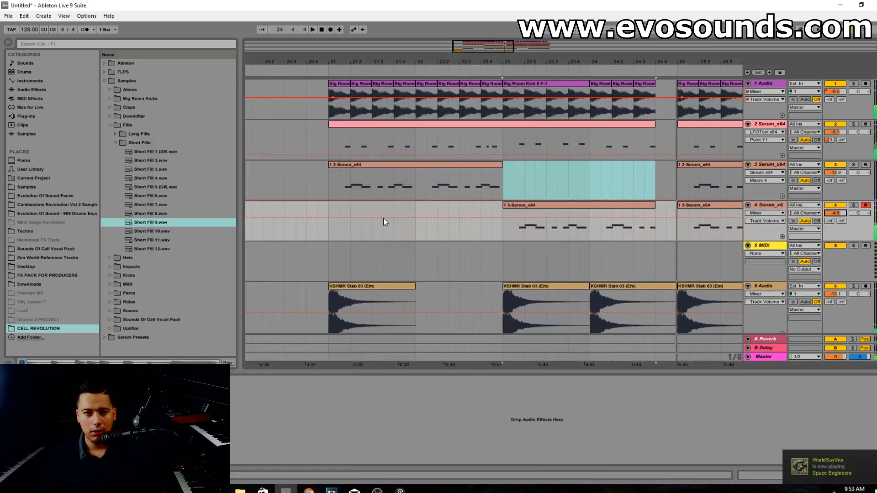
pyautogui.press('space')
pyautogui.click(306, 168)
pyautogui.click(272, 155)
pyautogui.click(264, 172)
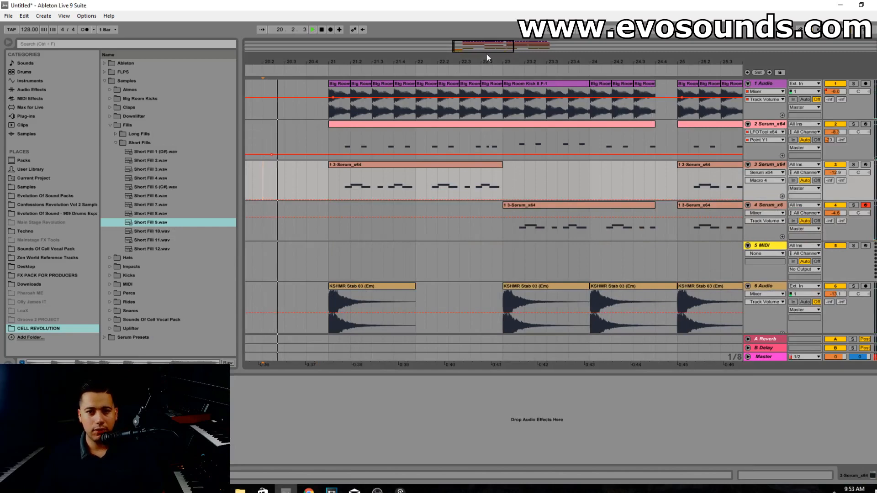
pyautogui.scroll(-3, 446, 180)
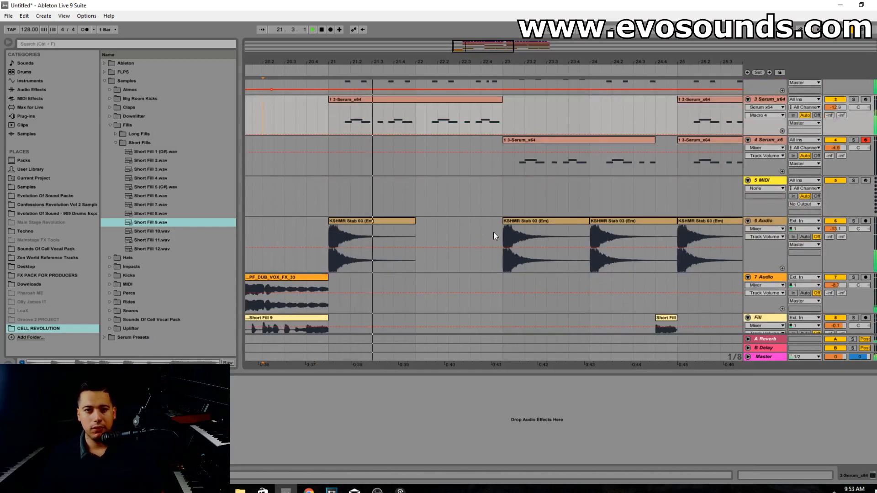
pyautogui.scroll(-1, 451, 279)
pyautogui.scroll(2, 284, 285)
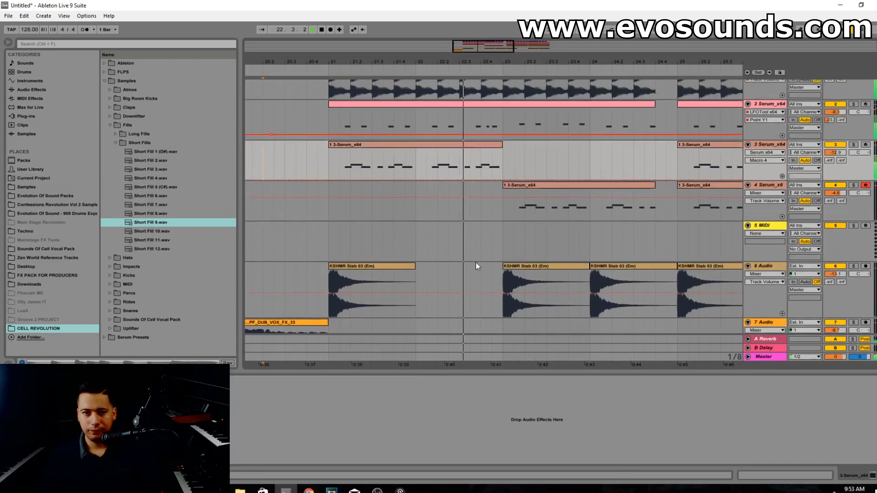
# Step: In the second lead's bar 23 clip, raise the first three C2 notes of the clip's first bar to D#2
pyautogui.doubleClick(602, 187)
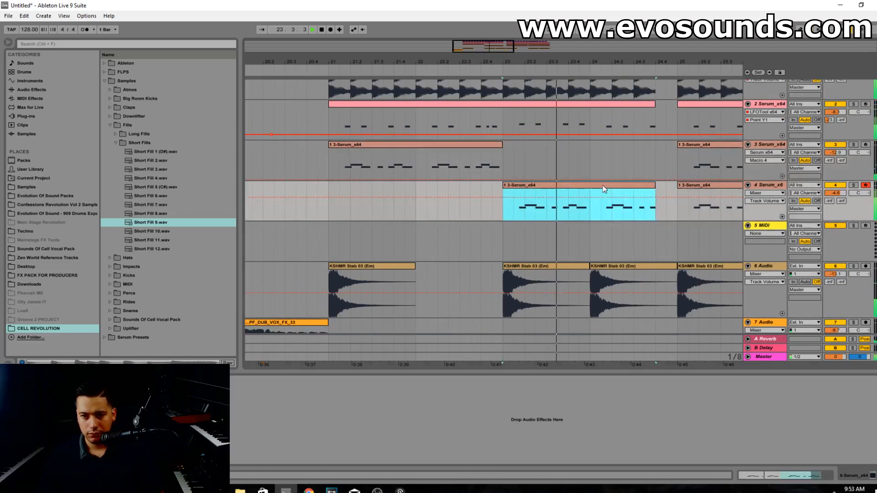
pyautogui.moveTo(596, 372); pyautogui.dragTo(596, 128)
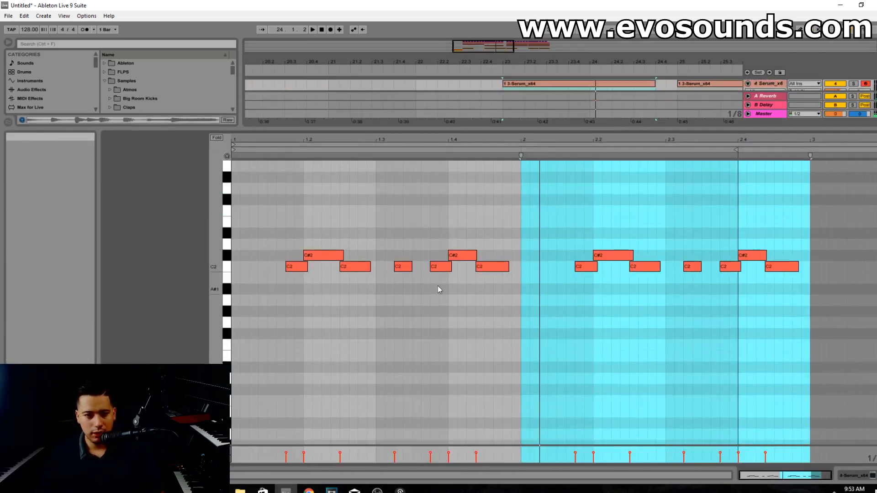
pyautogui.click(439, 290)
pyautogui.moveTo(301, 267); pyautogui.dragTo(301, 234)
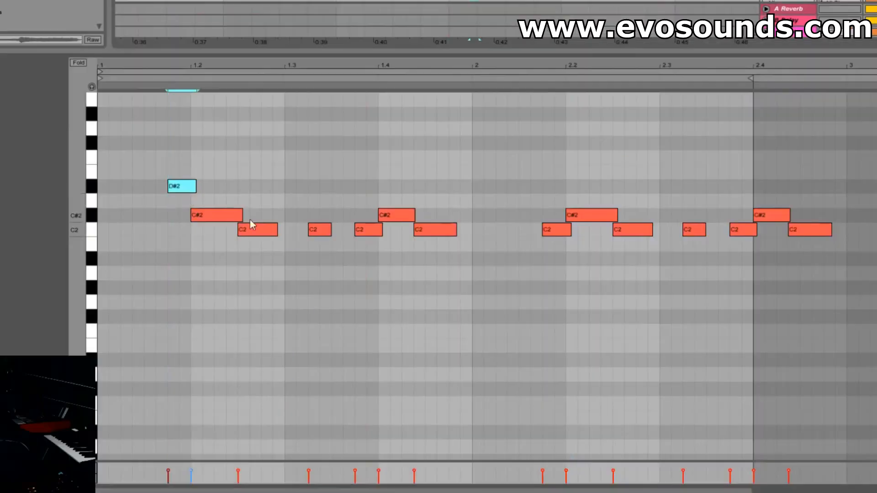
pyautogui.moveTo(250, 223); pyautogui.dragTo(251, 186)
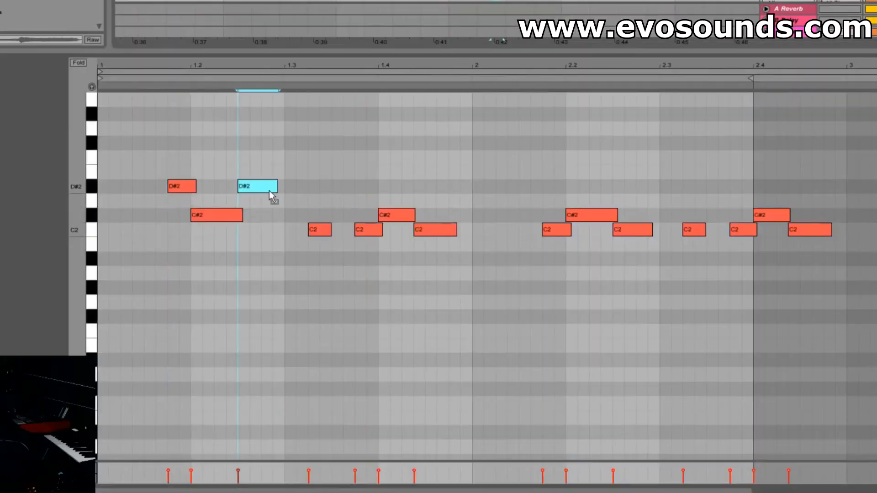
pyautogui.moveTo(329, 233); pyautogui.dragTo(321, 185)
pyautogui.click(361, 229)
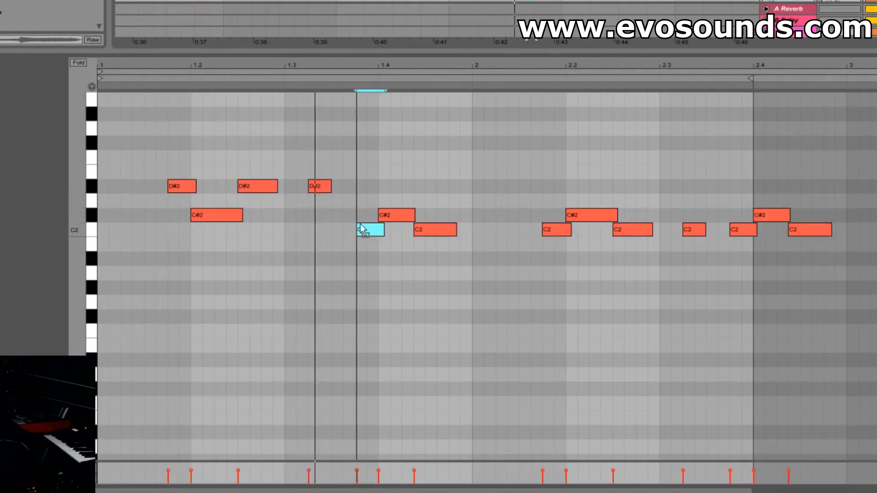
pyautogui.moveTo(360, 225); pyautogui.dragTo(358, 225)
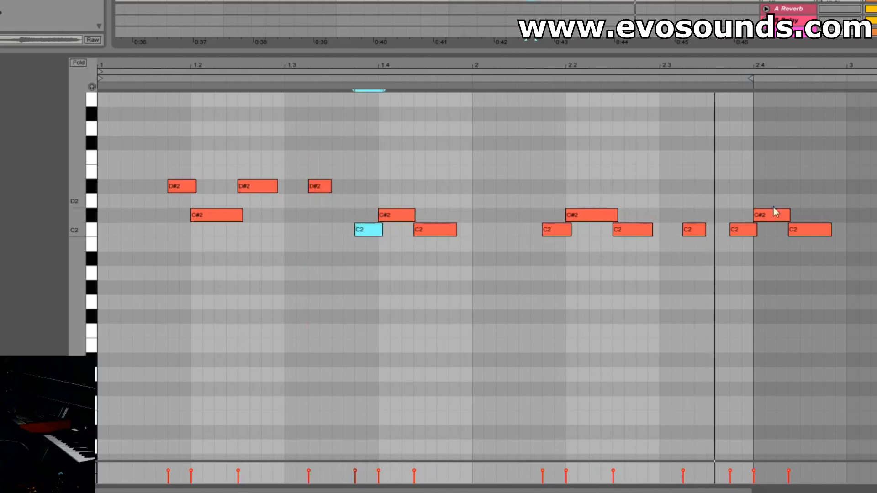
pyautogui.click(484, 165)
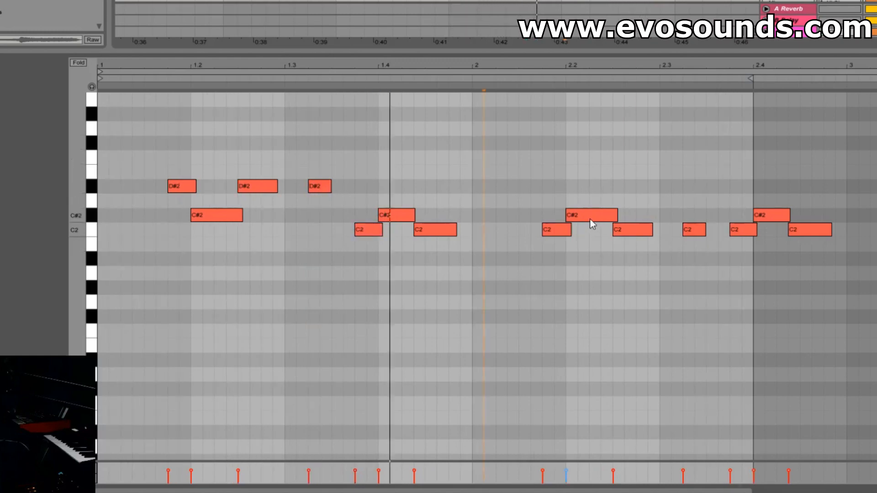
# Step: Rewrite the clip's second-bar notes before 2.4 as C2, G#1, G1, F1, F1 and transpose those five up an octave
pyautogui.moveTo(591, 214); pyautogui.dragTo(591, 289)
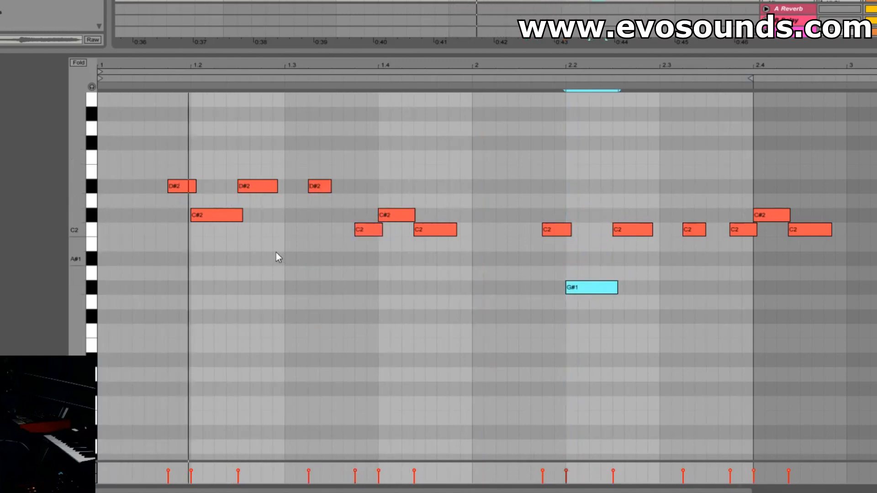
pyautogui.moveTo(636, 230); pyautogui.dragTo(643, 300)
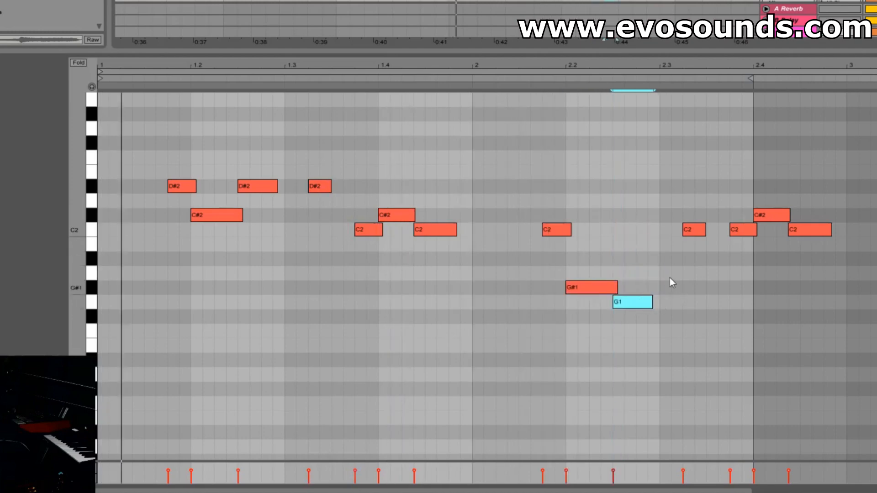
pyautogui.moveTo(694, 230); pyautogui.dragTo(694, 331)
pyautogui.click(747, 231)
pyautogui.moveTo(749, 231); pyautogui.dragTo(535, 183)
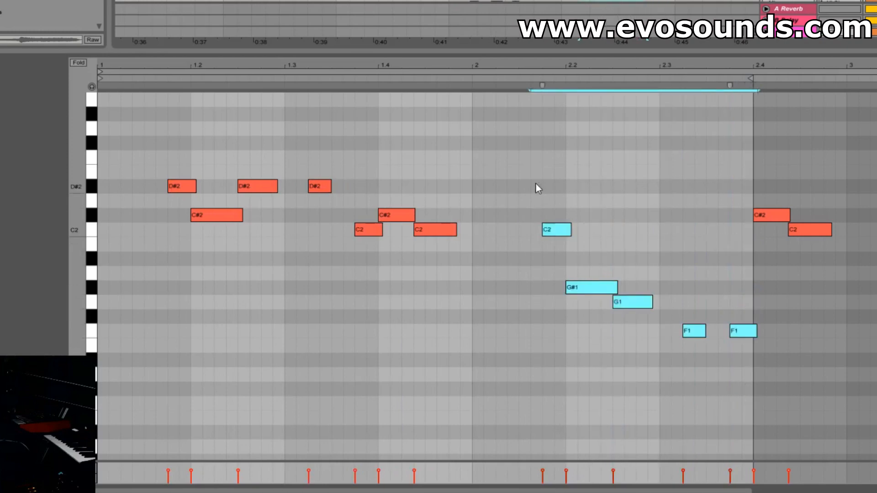
pyautogui.hotkey('shift', 'Up')
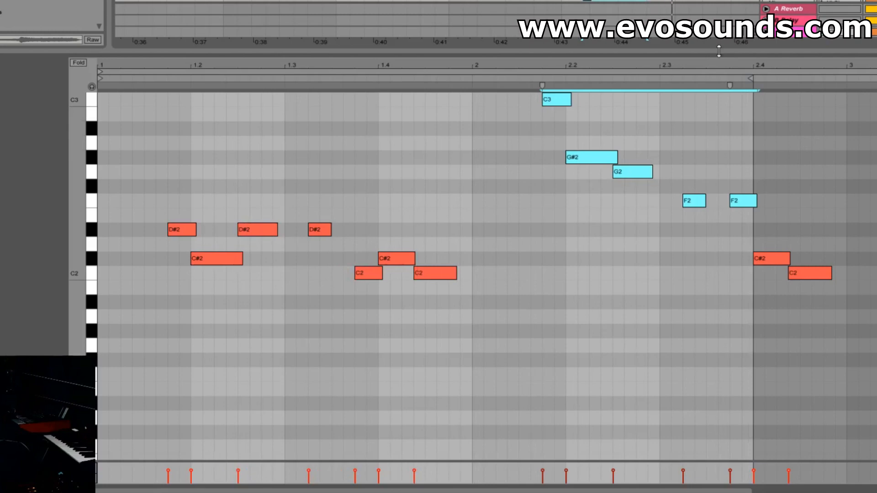
# Step: Transpose all notes in the first bar of the second lead's bar 23 clip up one octave and play it back
pyautogui.moveTo(715, 49); pyautogui.dragTo(714, 489)
pyautogui.doubleClick(599, 152)
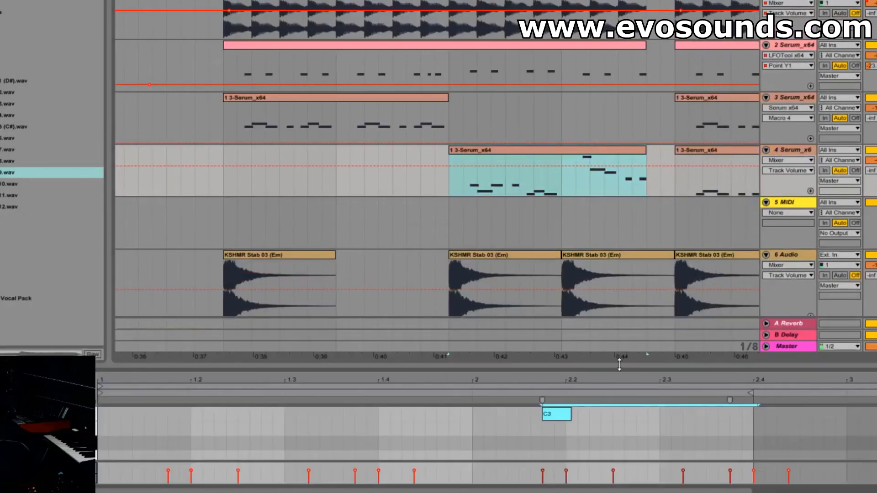
pyautogui.moveTo(623, 368); pyautogui.dragTo(617, 1)
pyautogui.moveTo(457, 278); pyautogui.dragTo(35, 9)
pyautogui.hotkey('shift', 'Up')
pyautogui.press('space')
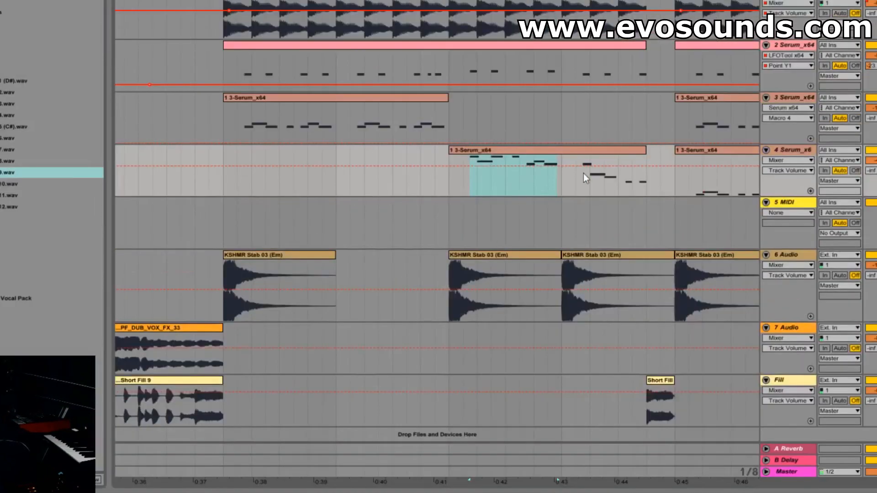
# Step: Extend the second lead's edited clip to bar 25 and play the arrangement from 20.2
pyautogui.moveTo(648, 156); pyautogui.dragTo(676, 162)
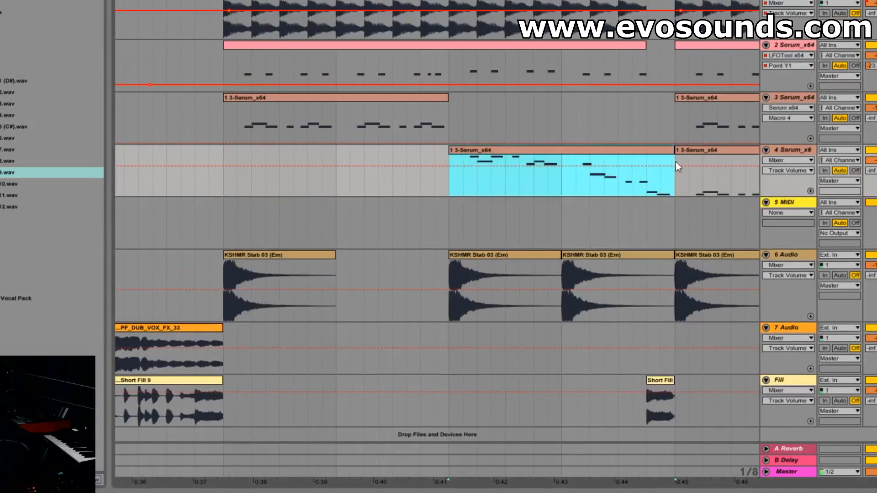
pyautogui.click(640, 194)
pyautogui.click(138, 134)
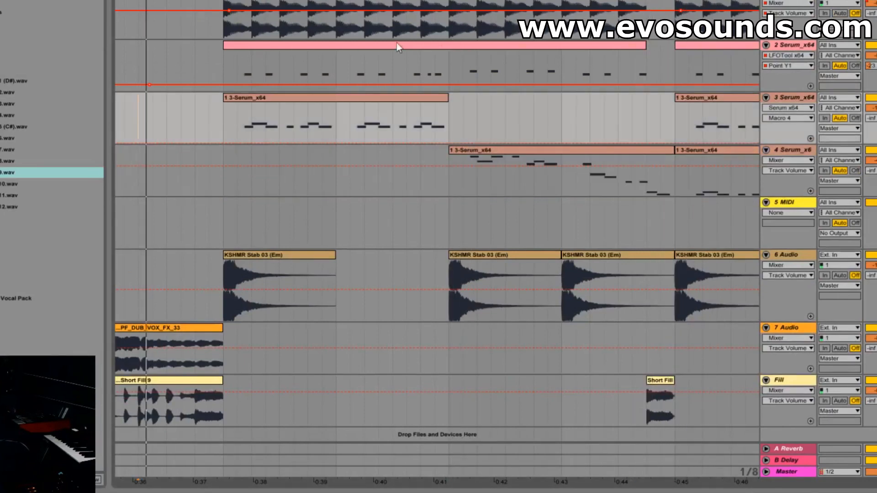
# Step: Delete the second lead track's clip spanning bars 25 to 27
pyautogui.press('-')
pyautogui.press('-')
pyautogui.click(578, 150)
pyautogui.press('Delete')
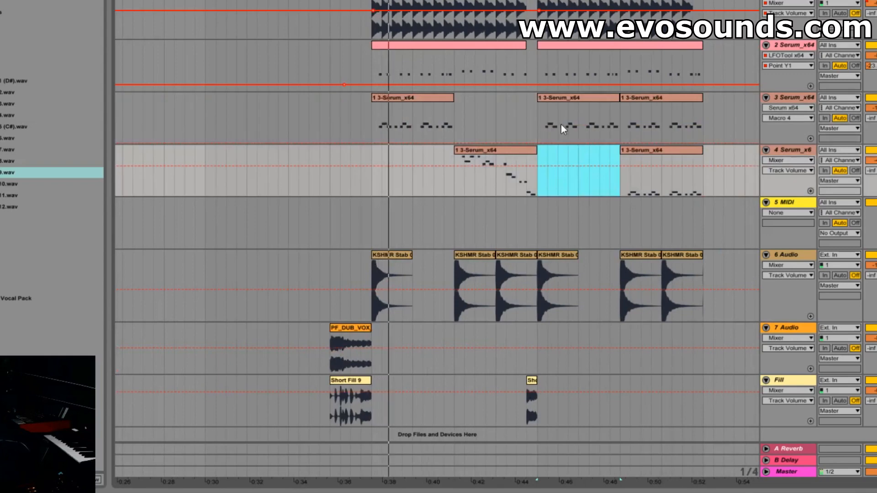
# Step: Enlarge the original lead track slightly and rebalance the volumes of the two Serum lead tracks during playback
pyautogui.doubleClick(793, 98)
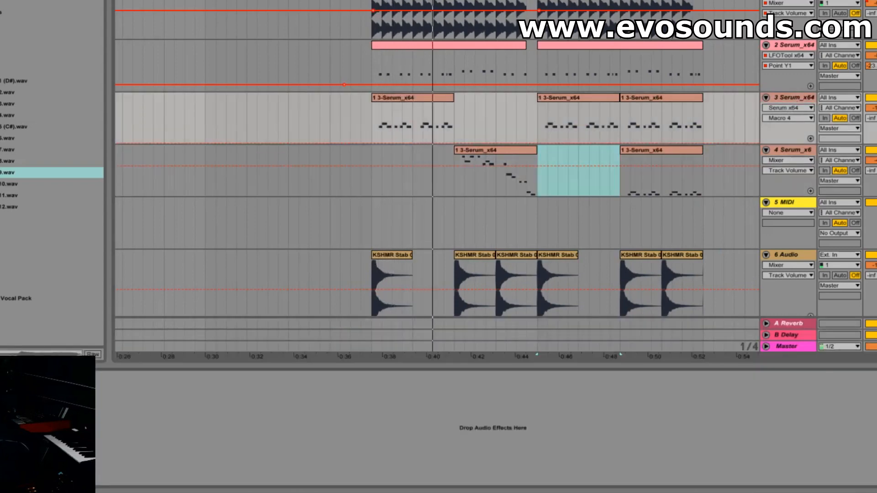
pyautogui.moveTo(868, 144); pyautogui.dragTo(868, 155)
pyautogui.moveTo(871, 108); pyautogui.dragTo(872, 102)
pyautogui.moveTo(872, 171); pyautogui.dragTo(875, 175)
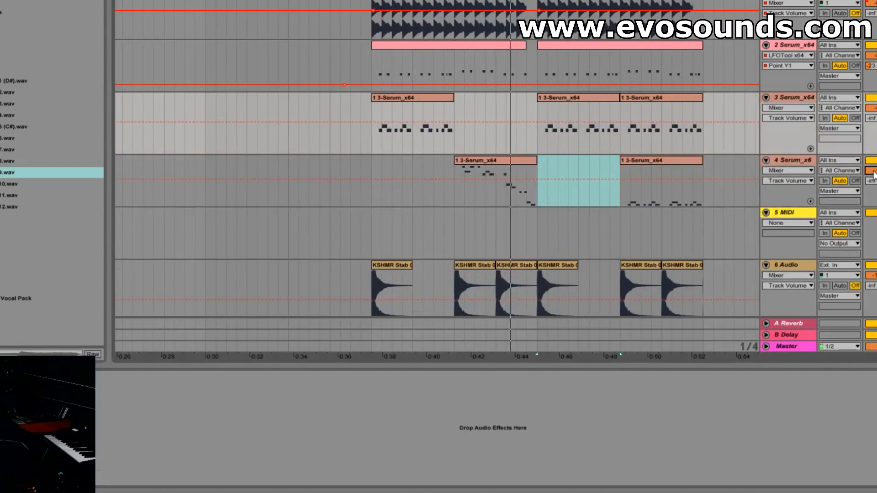
# Step: Replace the second-bar notes in the second lead's bar 23 clip with a duplicate of its first-bar notes
pyautogui.doubleClick(530, 160)
pyautogui.moveTo(520, 365); pyautogui.dragTo(539, 103)
pyautogui.moveTo(558, 176); pyautogui.dragTo(875, 425)
pyautogui.press('Delete')
pyautogui.hotkey('ctrl', 'a')
pyautogui.hotkey('ctrl', 'd')
pyautogui.press('space')
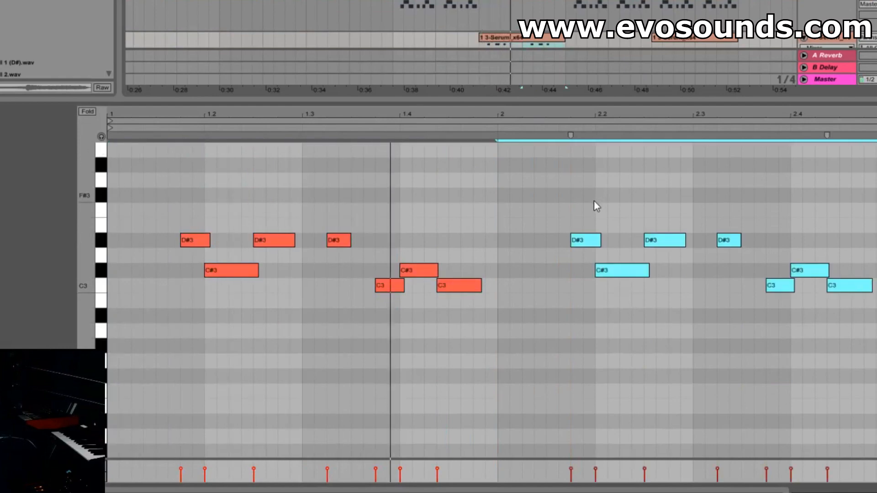
# Step: Lower the second D#3 note in the clip's second bar to C3 and play the arrangement from bar 20
pyautogui.click(594, 223)
pyautogui.click(590, 240)
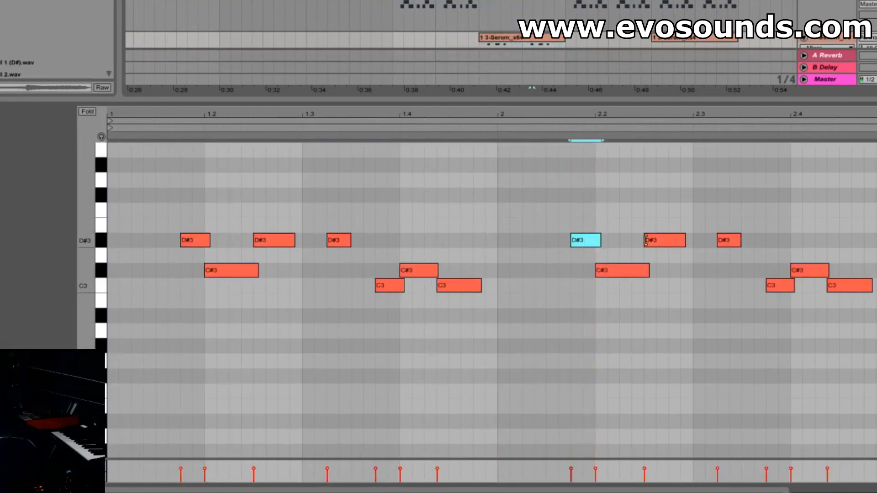
pyautogui.moveTo(661, 244); pyautogui.dragTo(661, 289)
pyautogui.click(809, 271)
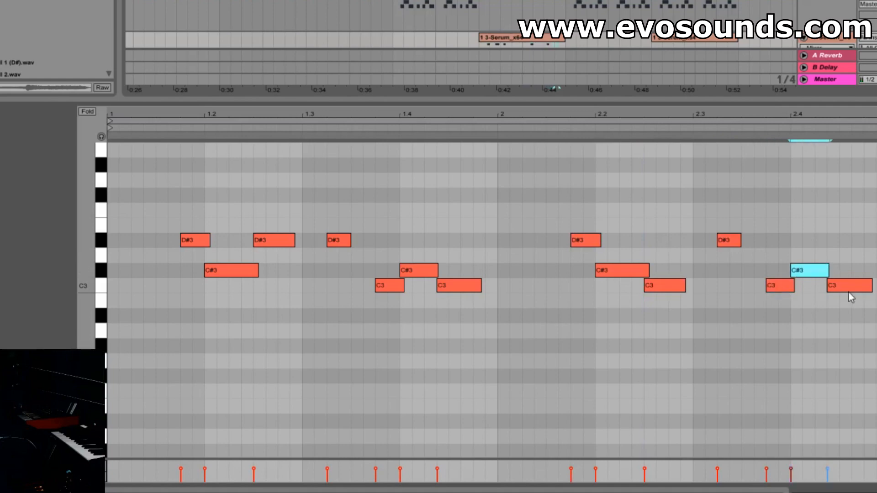
pyautogui.click(849, 288)
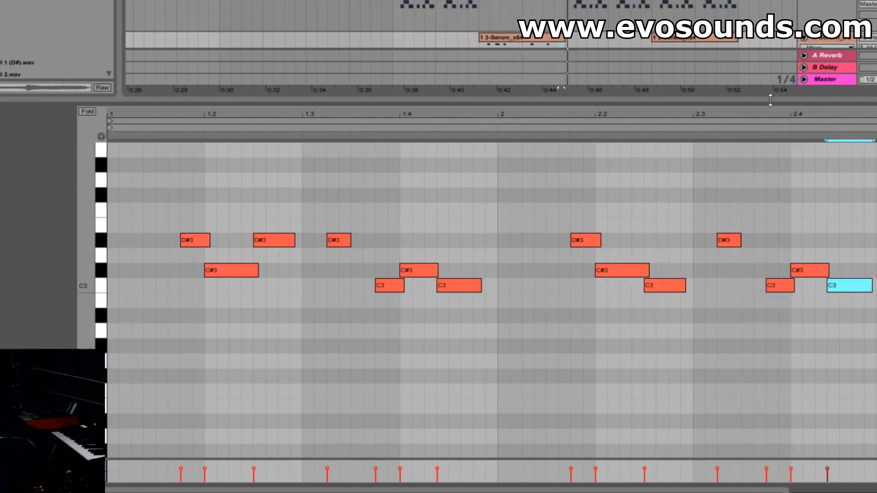
pyautogui.moveTo(771, 100); pyautogui.dragTo(771, 490)
pyautogui.click(350, 224)
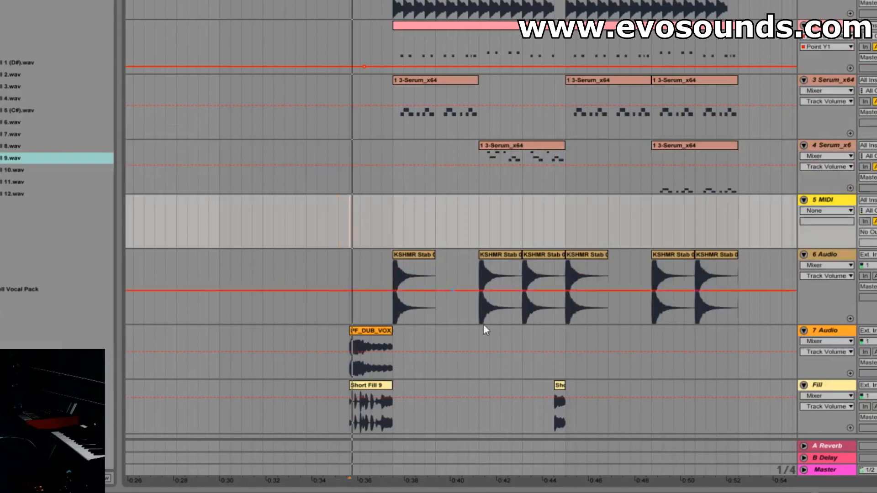
# Step: Add an audio track named Downlifter directly below the kick track
pyautogui.click(833, 5)
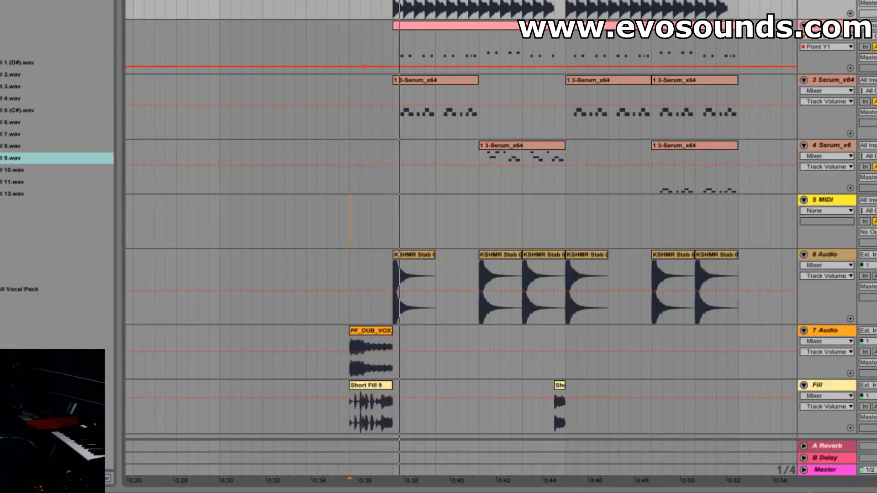
pyautogui.hotkey('ctrl', 't')
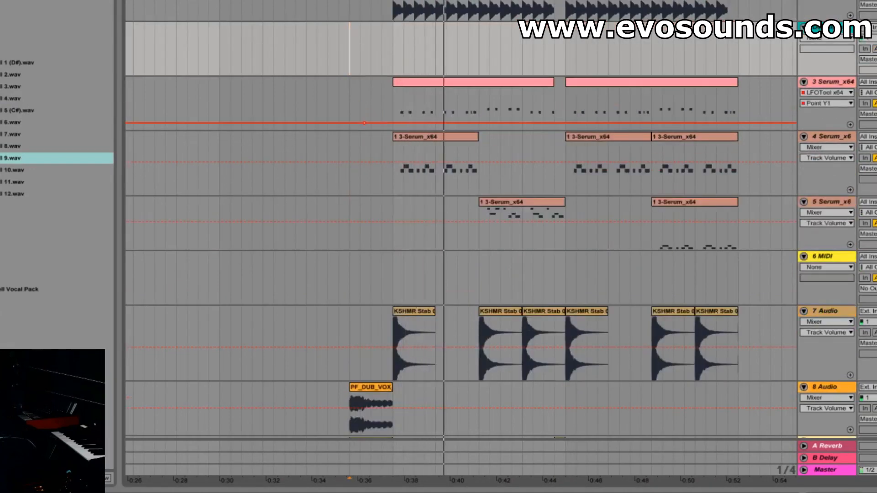
pyautogui.press('space')
# Step: Duplicate the first stab clip into bar 22 and play the arrangement
pyautogui.click(437, 178)
pyautogui.click(416, 315)
pyautogui.doubleClick(417, 316)
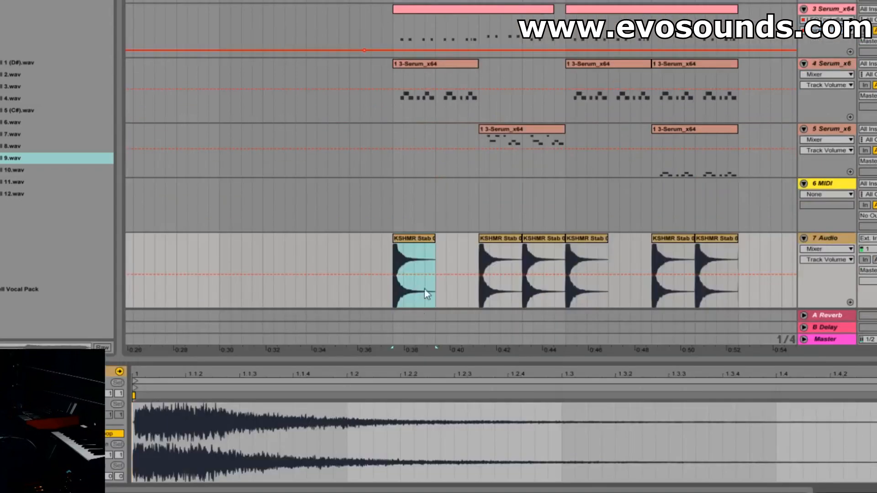
pyautogui.hotkey('ctrl', 'd')
pyautogui.click(424, 215)
pyautogui.press('space')
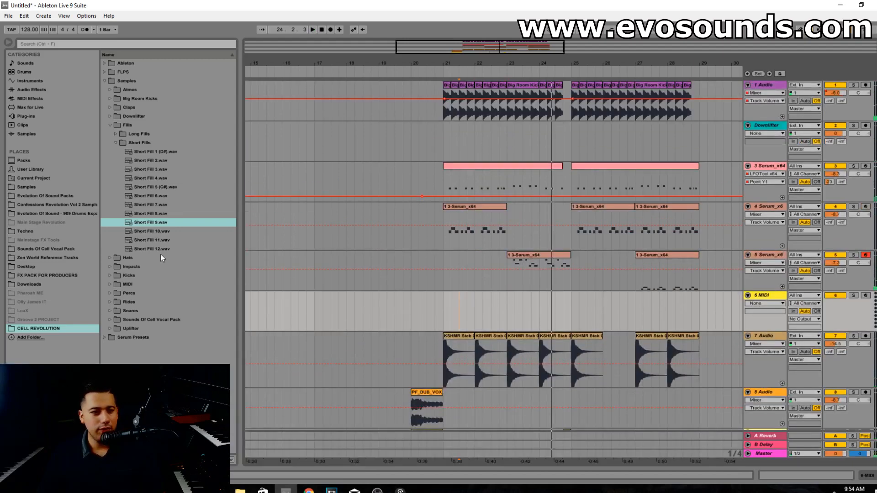
# Step: Audition the downlifter samples, place Downlifter 8.wav at bar 21 on the Downlifter track and play it back
pyautogui.click(114, 117)
pyautogui.click(125, 127)
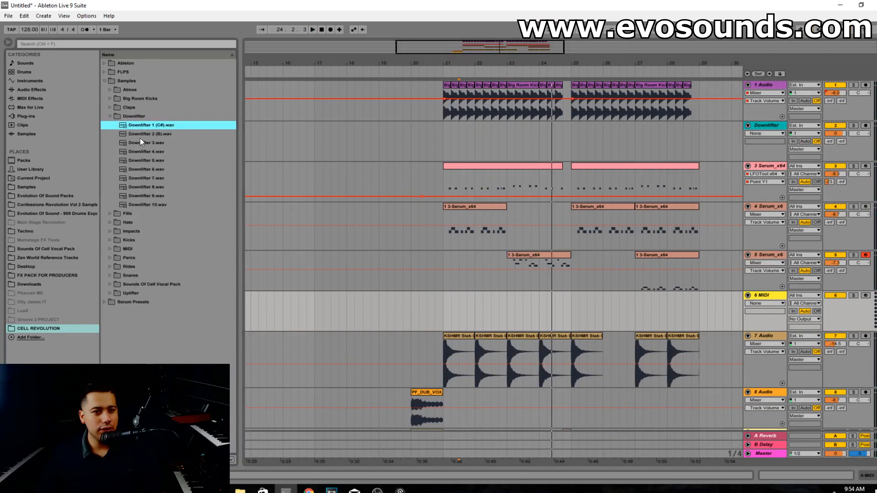
pyautogui.click(143, 142)
pyautogui.click(156, 161)
pyautogui.click(160, 169)
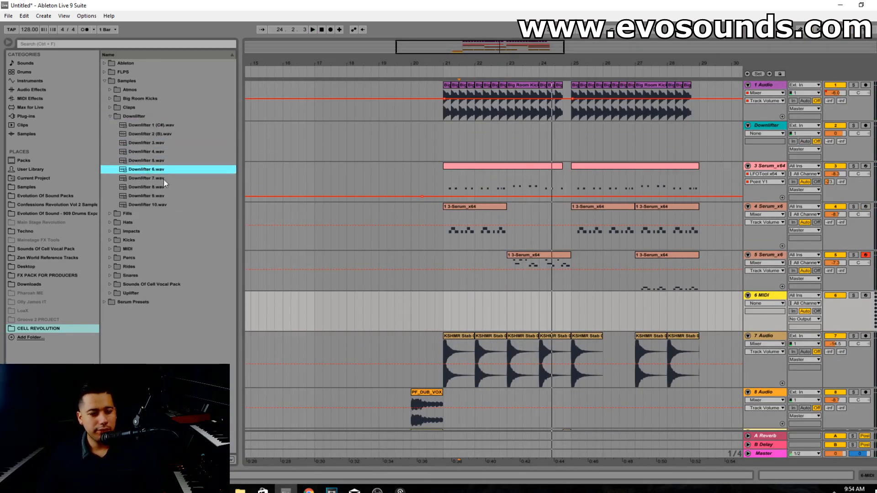
pyautogui.click(165, 187)
pyautogui.moveTo(158, 188)
pyautogui.mouseDown()
pyautogui.moveTo(546, 146)
pyautogui.moveTo(472, 162)
pyautogui.moveTo(446, 141)
pyautogui.mouseUp()
pyautogui.click(426, 137)
pyautogui.press('space')
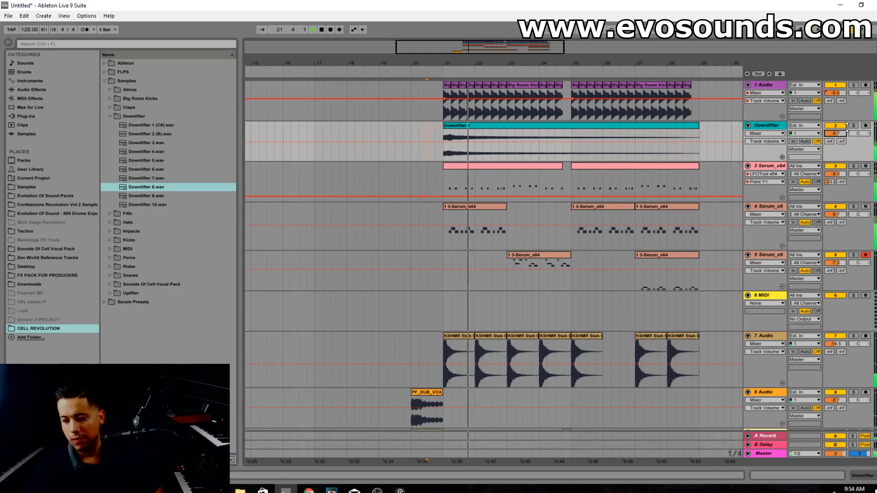
# Step: Shorten the second lead's bar 23 clip by one beat so it ends at 24.4, matching the kick and bass break
pyautogui.scroll(-1, 456, 114)
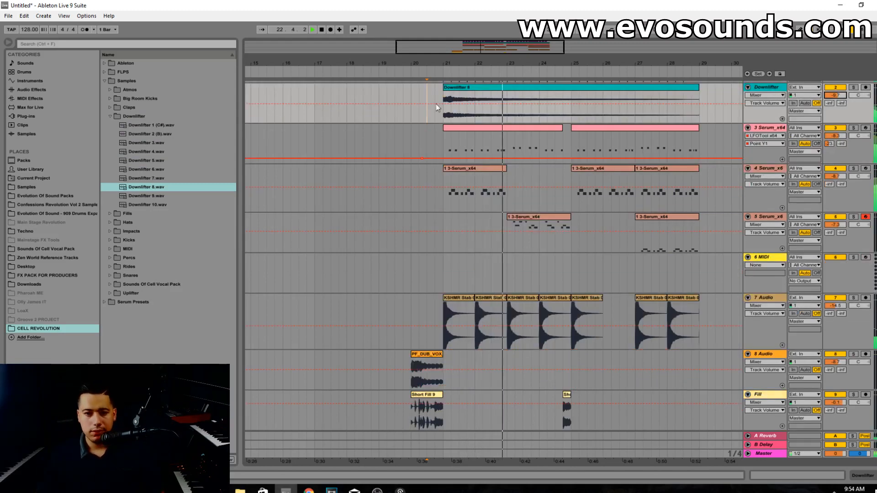
pyautogui.moveTo(449, 45); pyautogui.dragTo(485, 72)
pyautogui.scroll(1, 563, 254)
pyautogui.click(385, 257)
pyautogui.moveTo(492, 256); pyautogui.dragTo(478, 256)
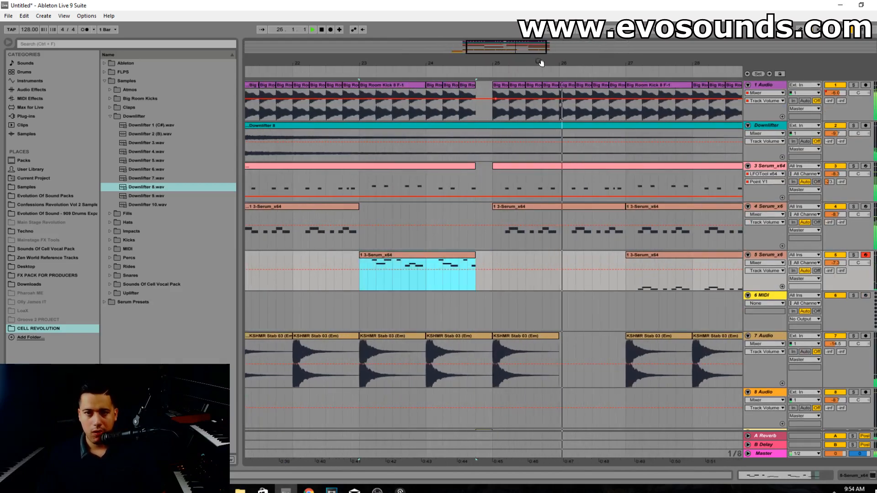
pyautogui.moveTo(526, 44); pyautogui.dragTo(525, 27)
pyautogui.press('space')
# Step: Copy the Short Fill 9 clip to bar 24 on the Fill track and lower the track's volume during playback
pyautogui.scroll(-2, 441, 365)
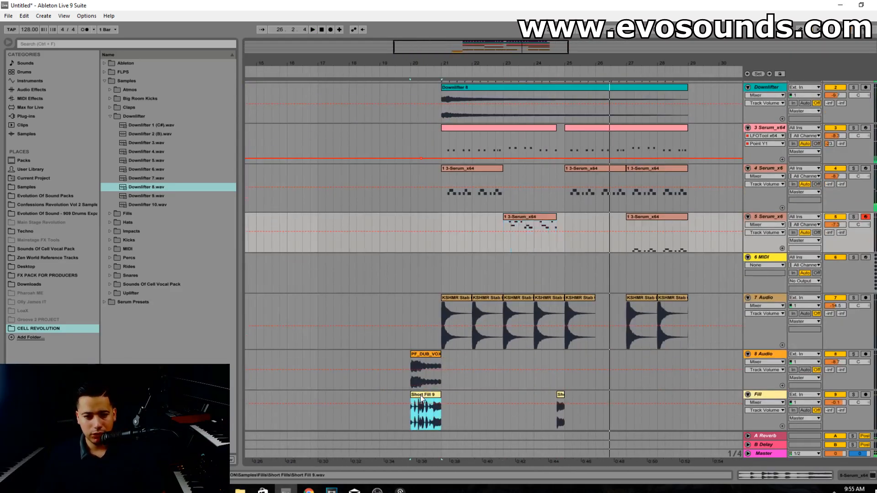
pyautogui.click(422, 396)
pyautogui.hotkey('ctrl', 'c')
pyautogui.click(533, 418)
pyautogui.hotkey('ctrl', 'v')
pyautogui.press('space')
pyautogui.moveTo(833, 404); pyautogui.dragTo(833, 414)
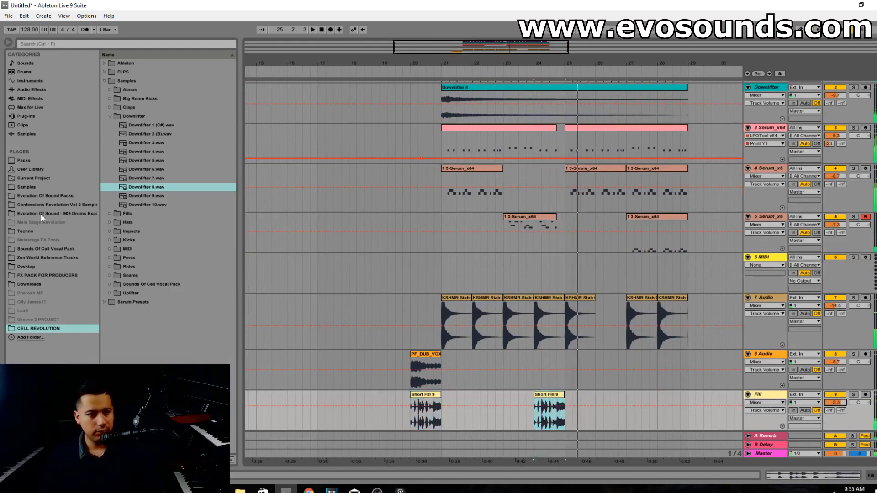
# Step: Replace the bar 24 fill with Short Fill 7.wav and trim the clip's start to 24.2
pyautogui.click(109, 116)
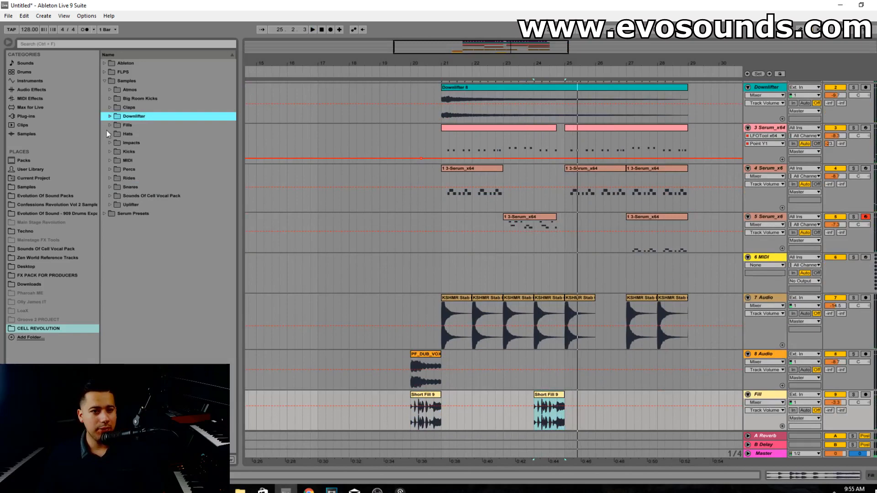
pyautogui.click(110, 125)
pyautogui.click(145, 195)
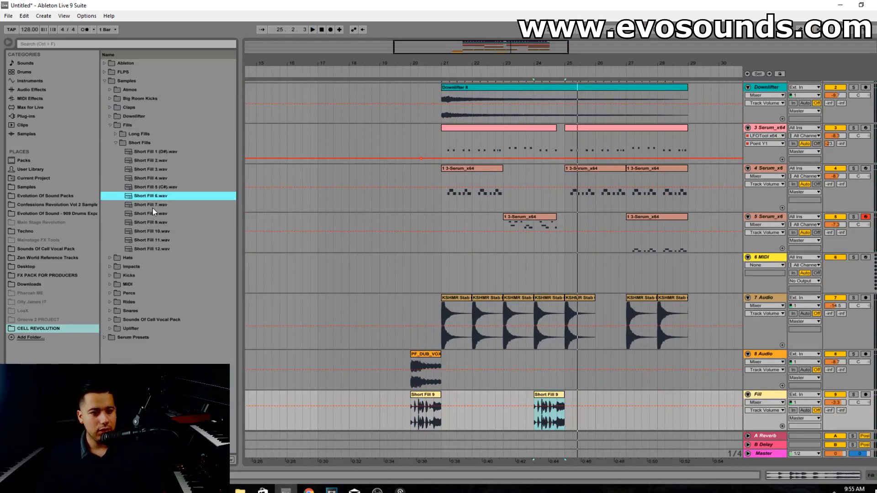
pyautogui.click(153, 206)
pyautogui.moveTo(160, 206); pyautogui.dragTo(539, 411)
pyautogui.press('space')
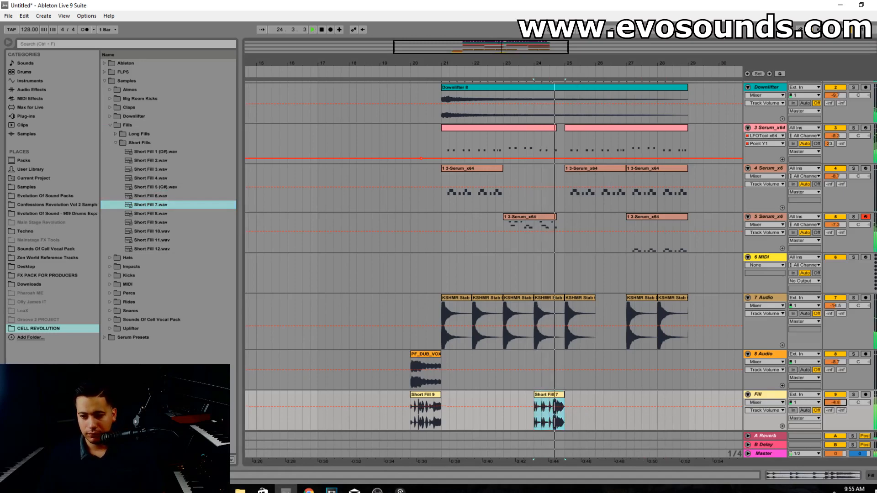
pyautogui.doubleClick(545, 395)
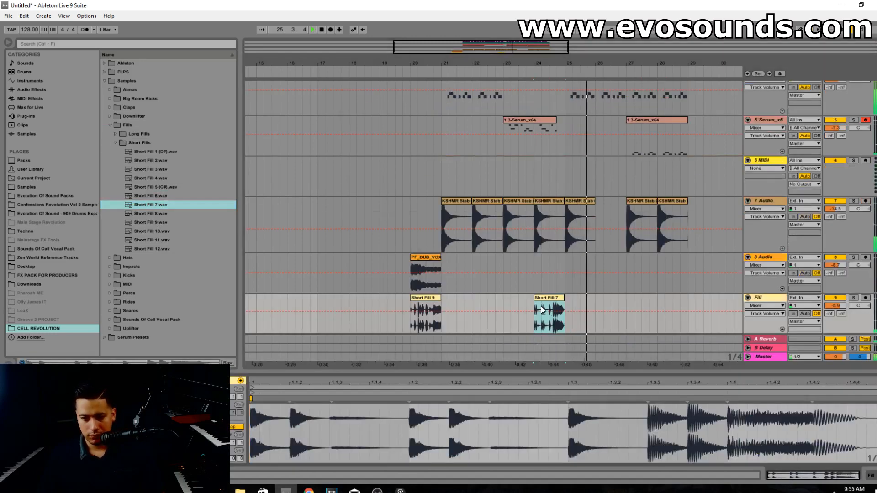
pyautogui.moveTo(538, 298); pyautogui.dragTo(546, 298)
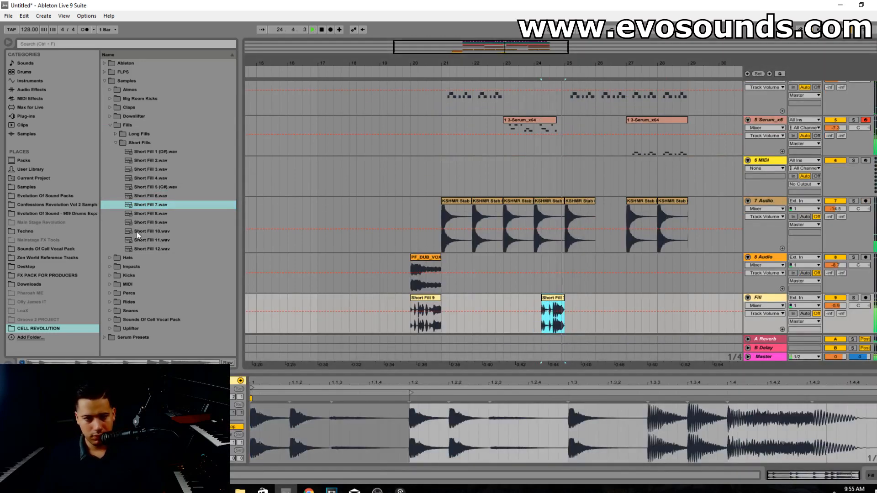
# Step: Audition more short fills, place Short Fill 11.wav at bar 24 and trim it to the last beat before bar 25
pyautogui.click(161, 223)
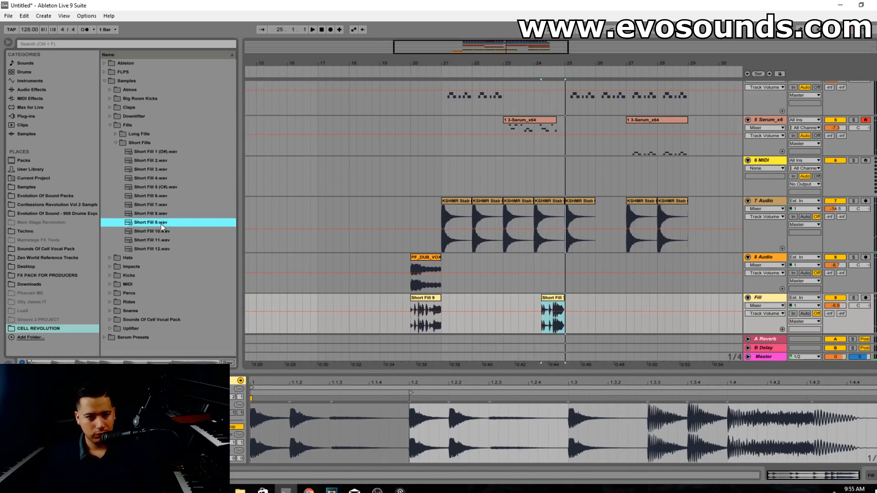
pyautogui.click(159, 230)
pyautogui.click(171, 241)
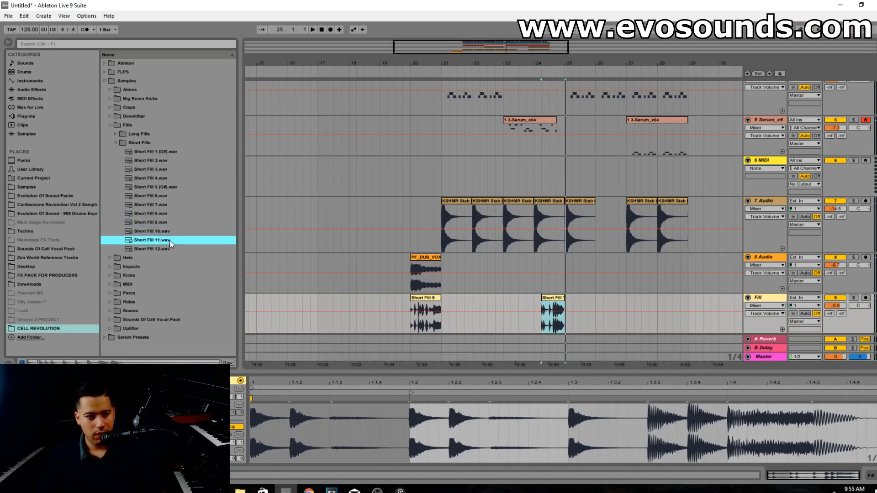
pyautogui.moveTo(156, 242); pyautogui.dragTo(535, 322)
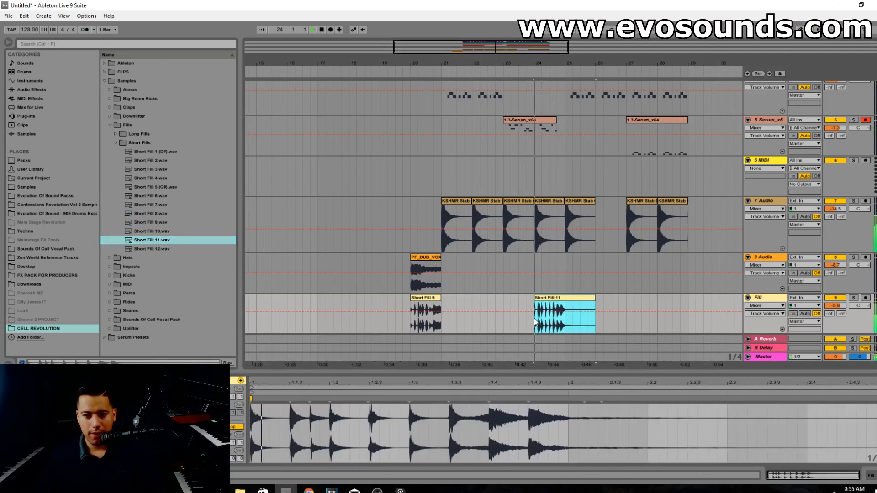
pyautogui.moveTo(595, 315); pyautogui.dragTo(558, 302)
pyautogui.press('space')
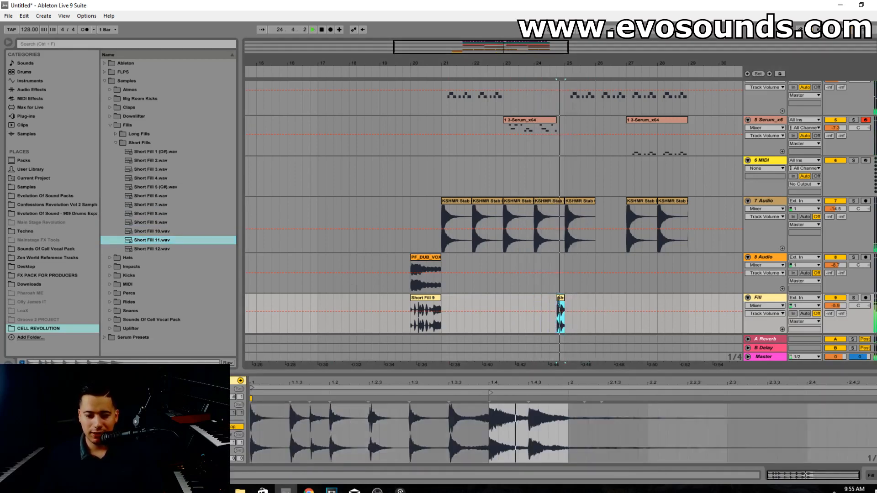
# Step: Play the arrangement from bar 20 and lower the stab track's volume to -15.6 dB
pyautogui.click(409, 242)
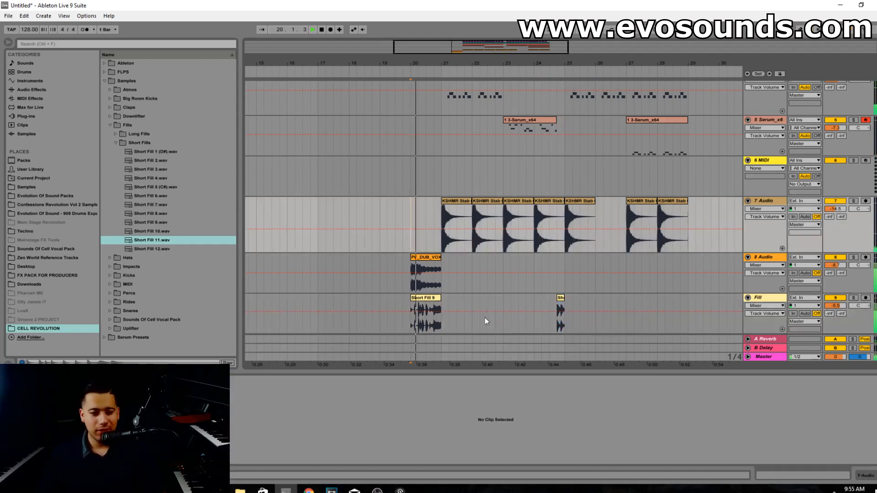
pyautogui.moveTo(529, 375); pyautogui.dragTo(569, 434)
pyautogui.scroll(2, 575, 393)
pyautogui.scroll(-2, 612, 418)
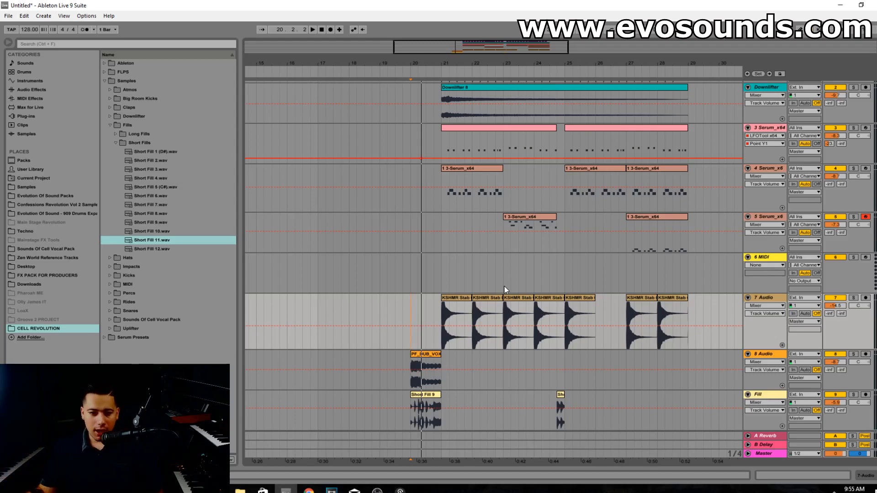
pyautogui.press('space')
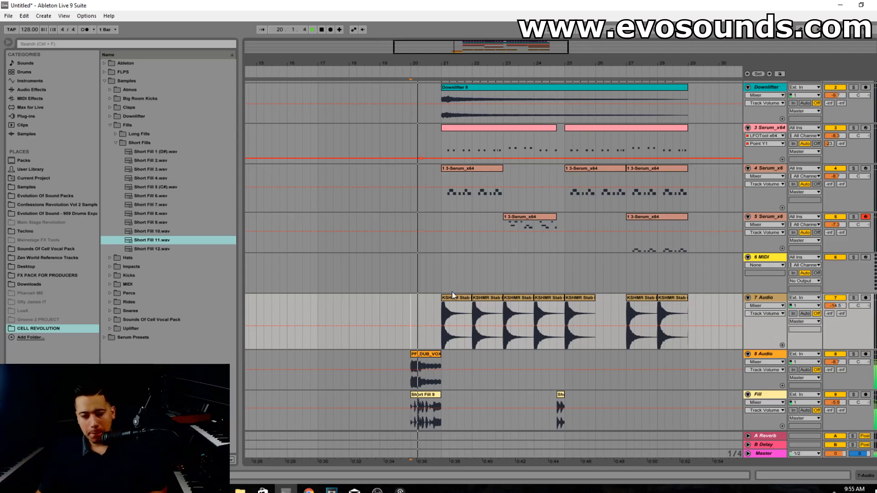
pyautogui.press('Tab')
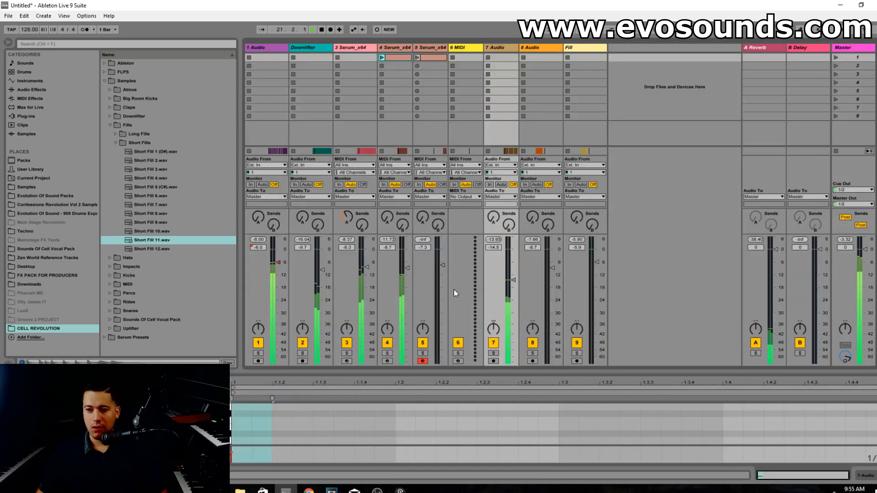
pyautogui.press('Tab')
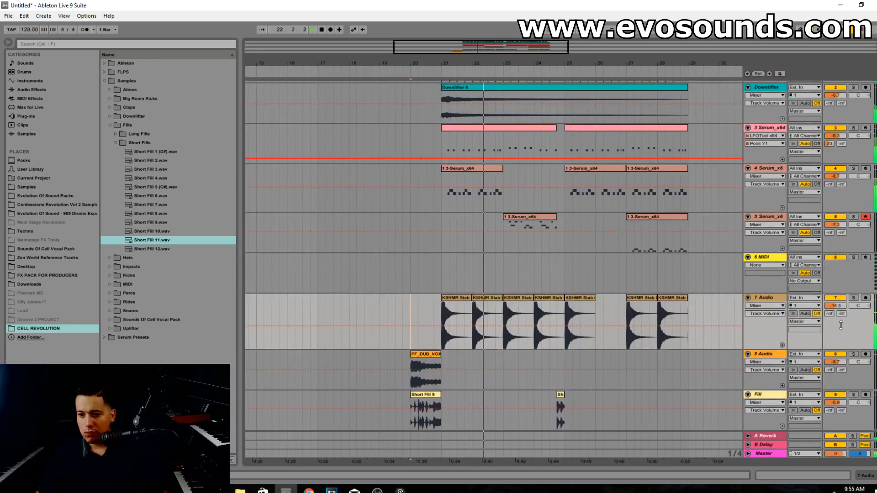
pyautogui.moveTo(837, 305); pyautogui.dragTo(837, 315)
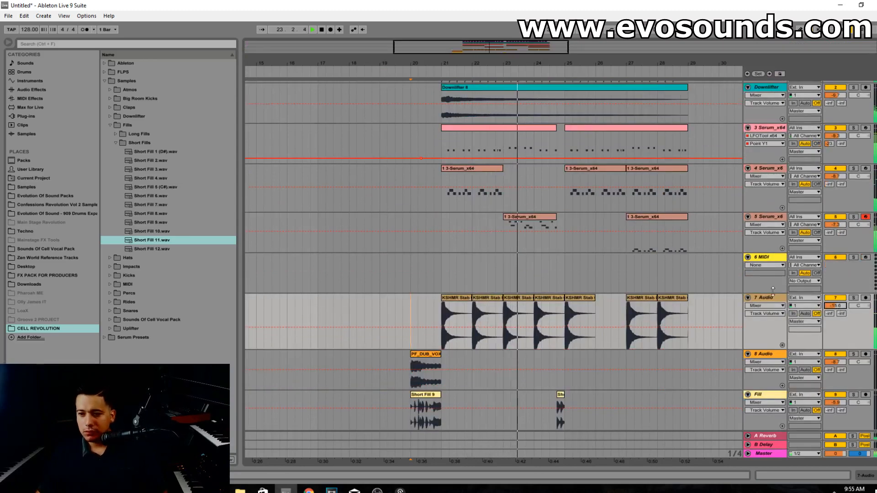
# Step: Search the audio effects for "ott" and load the OTT.adv Multiband Dynamics preset onto the stab track
pyautogui.doubleClick(770, 297)
pyautogui.click(32, 89)
pyautogui.click(87, 46)
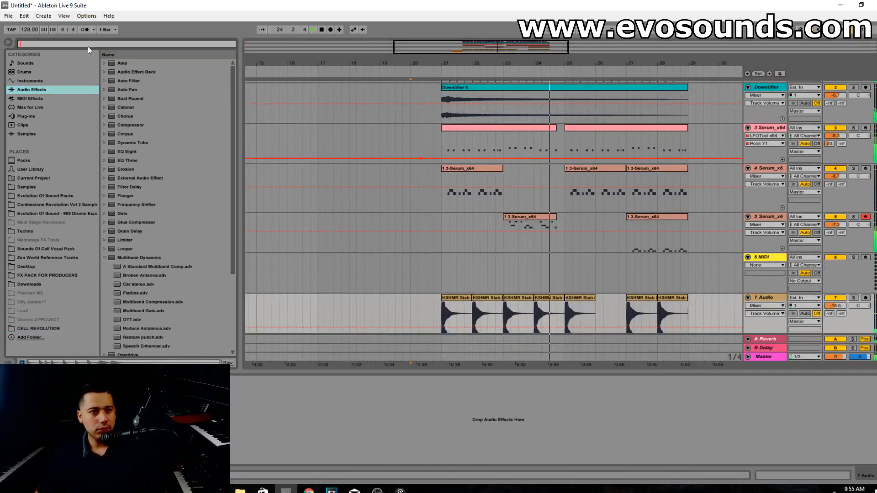
pyautogui.write('ott')
pyautogui.press('Down')
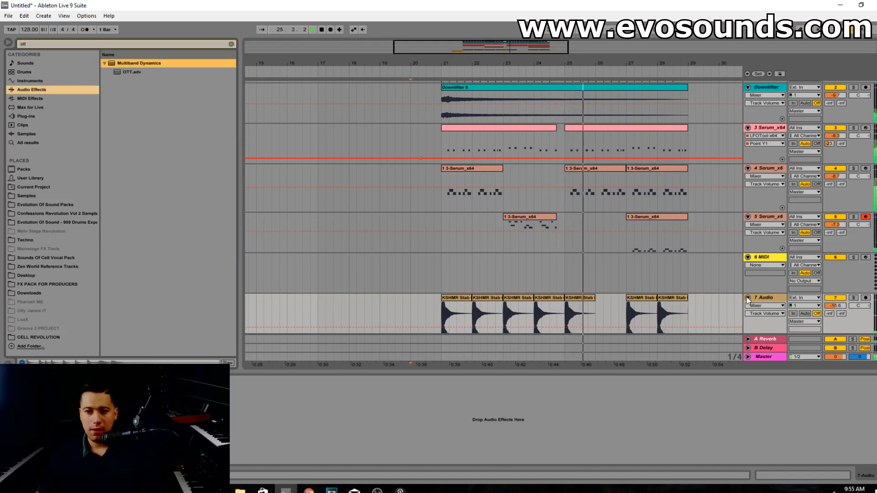
pyautogui.scroll(-3, 698, 269)
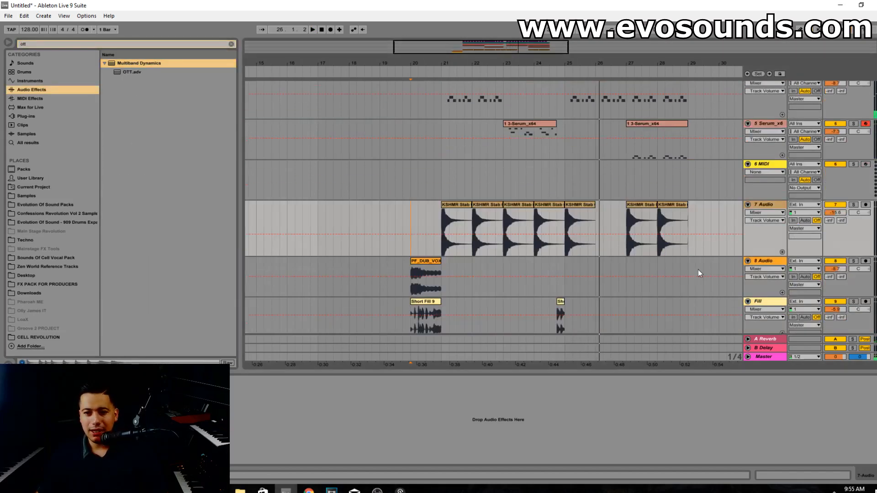
pyautogui.click(130, 73)
pyautogui.press('Return')
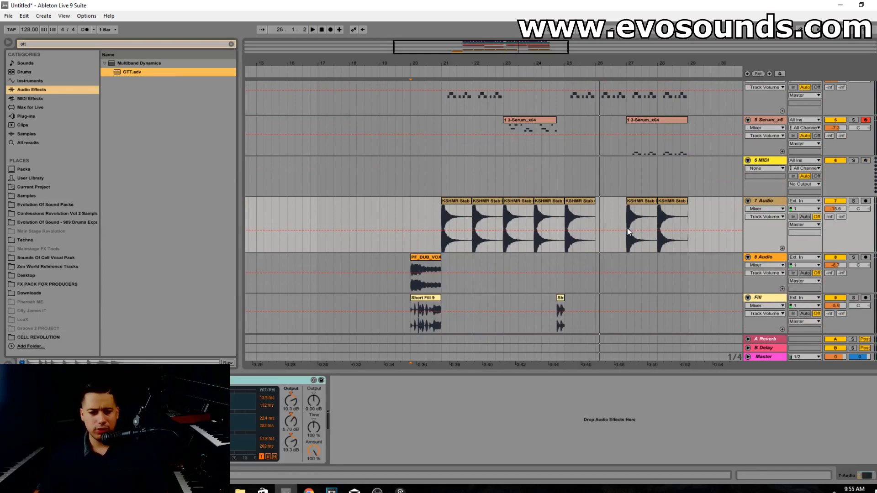
# Step: Reduce the OTT amount on the stab track to about 38% and raise the track's volume to -8.8 dB during playback
pyautogui.moveTo(313, 451); pyautogui.dragTo(313, 471)
pyautogui.press('space')
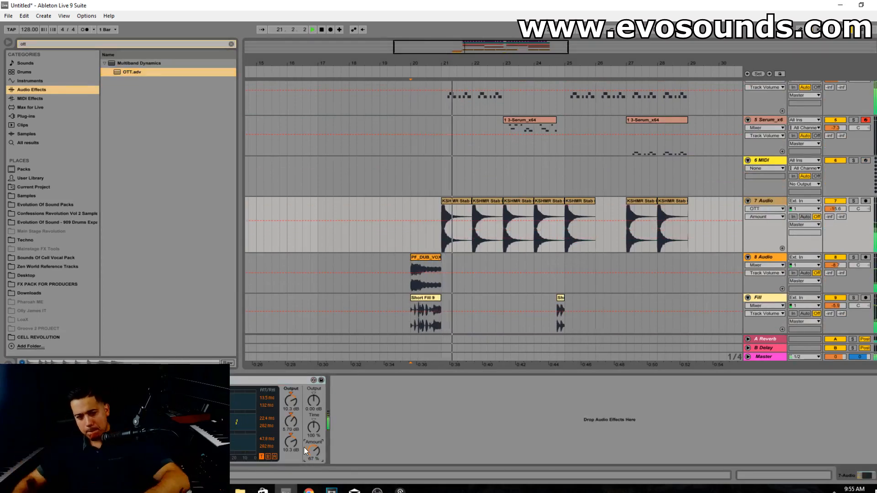
pyautogui.moveTo(313, 451); pyautogui.dragTo(314, 452)
pyautogui.moveTo(840, 211); pyautogui.dragTo(840, 194)
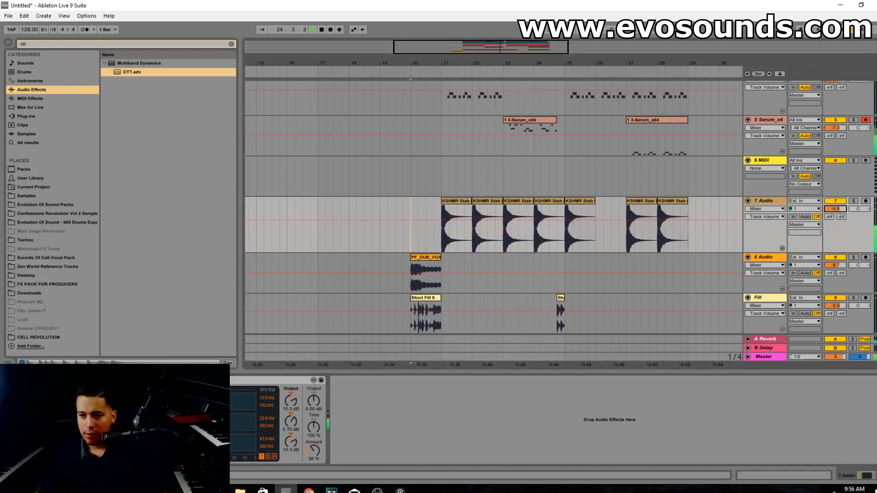
pyautogui.scroll(5, 605, 278)
pyautogui.scroll(-3, 611, 284)
pyautogui.press('space')
# Step: Insert a new audio track below the kick track and name it RIDES
pyautogui.scroll(4, 618, 291)
pyautogui.click(772, 84)
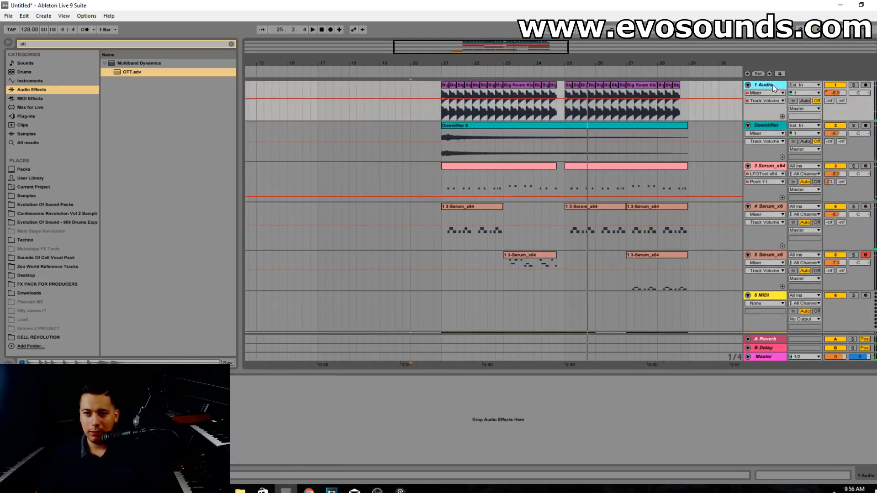
pyautogui.hotkey('ctrl', 't')
pyautogui.hotkey('ctrl', 'r')
pyautogui.write('RIDE')
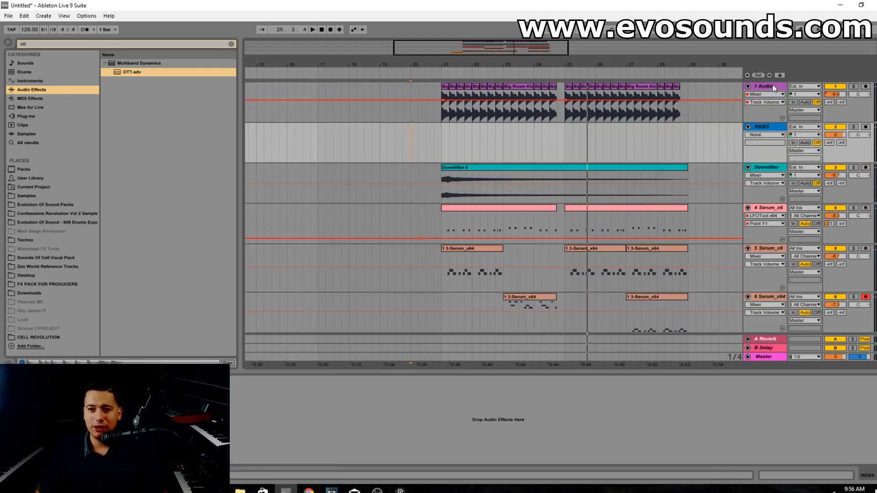
# Step: Browse to the Rides folder in the CELL REVOLUTION samples and audition several of the ride samples
pyautogui.click(61, 338)
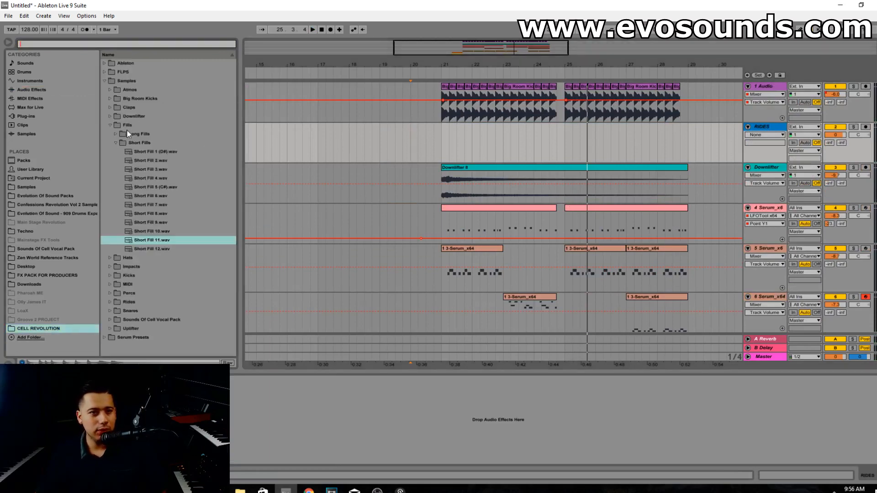
pyautogui.click(111, 125)
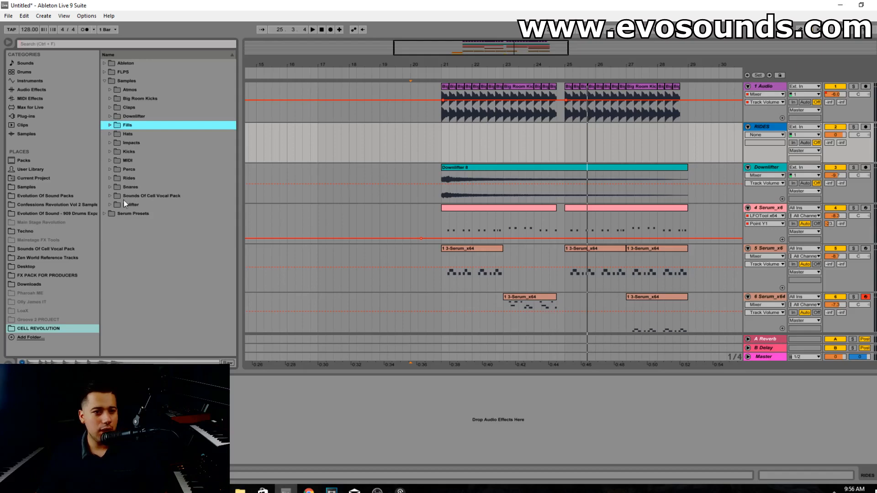
pyautogui.click(110, 178)
pyautogui.click(137, 187)
pyautogui.click(149, 214)
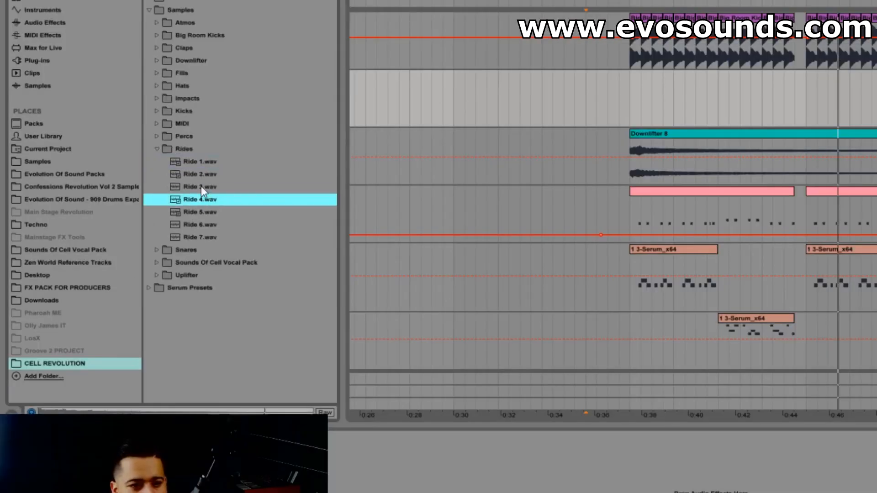
pyautogui.click(201, 186)
pyautogui.click(196, 174)
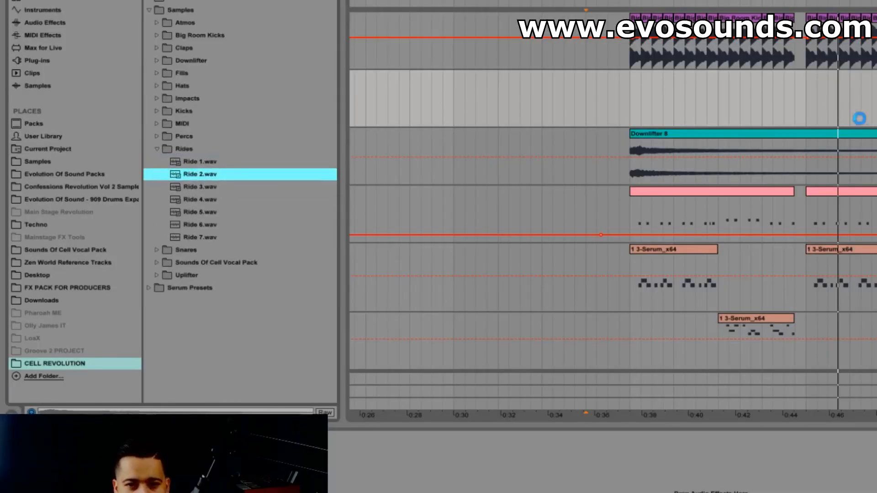
# Step: Place Ride 2.wav on the RIDES track at bar 25 and duplicate it three times to fill the bar's four beats
pyautogui.moveTo(204, 176); pyautogui.dragTo(814, 92)
pyautogui.moveTo(836, 2); pyautogui.dragTo(837, 59)
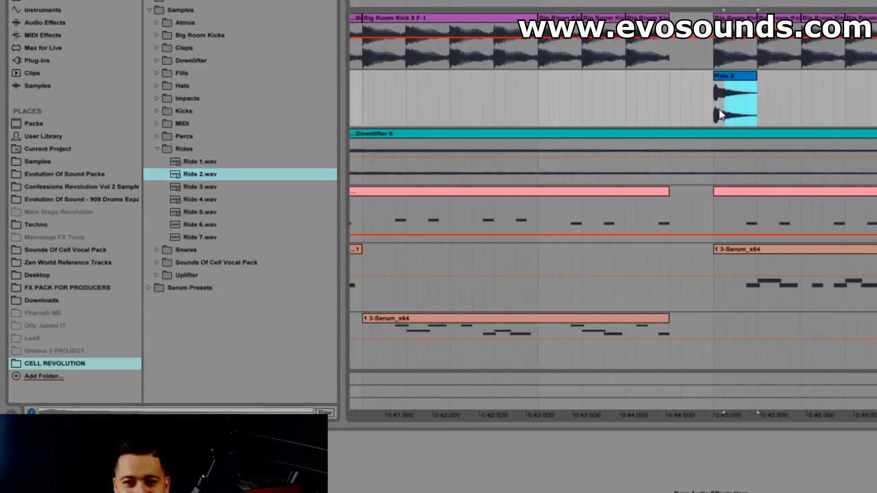
pyautogui.hotkey('ctrl', 'd')
pyautogui.hotkey('ctrl', 'd')
pyautogui.hotkey('ctrl', 'd')
# Step: Lower the RIDES track's volume to -16.8 dB and duplicate the bar of ride hits through bar 28
pyautogui.click(648, 106)
pyautogui.press('space')
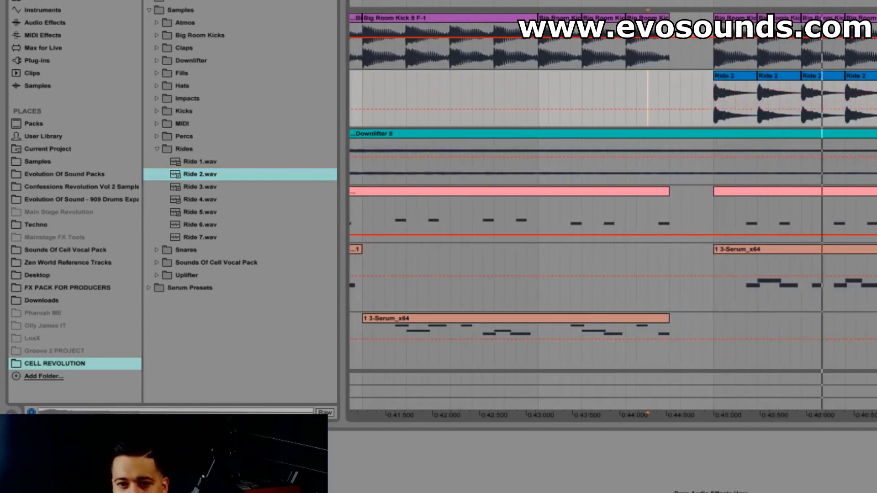
pyautogui.moveTo(876, 118); pyautogui.dragTo(715, 115)
pyautogui.hotkey('ctrl', 'd')
pyautogui.hotkey('ctrl', 'd')
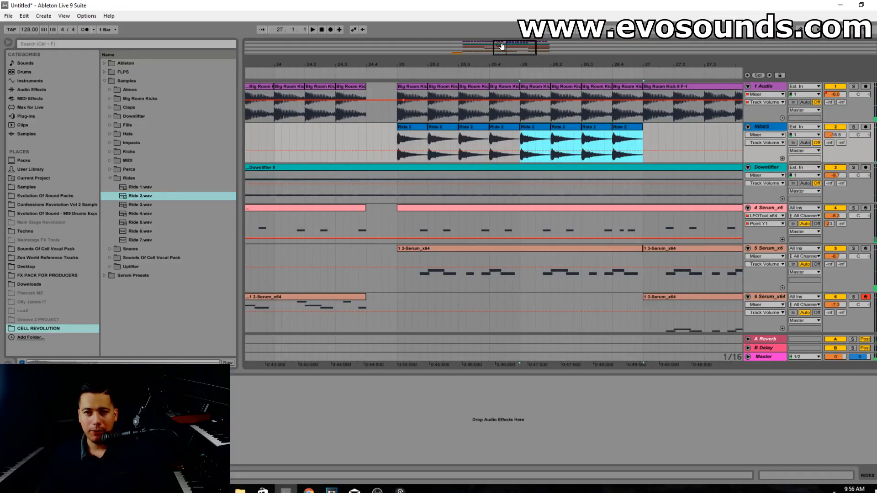
pyautogui.moveTo(501, 47); pyautogui.dragTo(501, 29)
pyautogui.moveTo(418, 65); pyautogui.dragTo(419, 61)
pyautogui.hotkey('ctrl', 'd')
pyautogui.click(342, 137)
pyautogui.press('space')
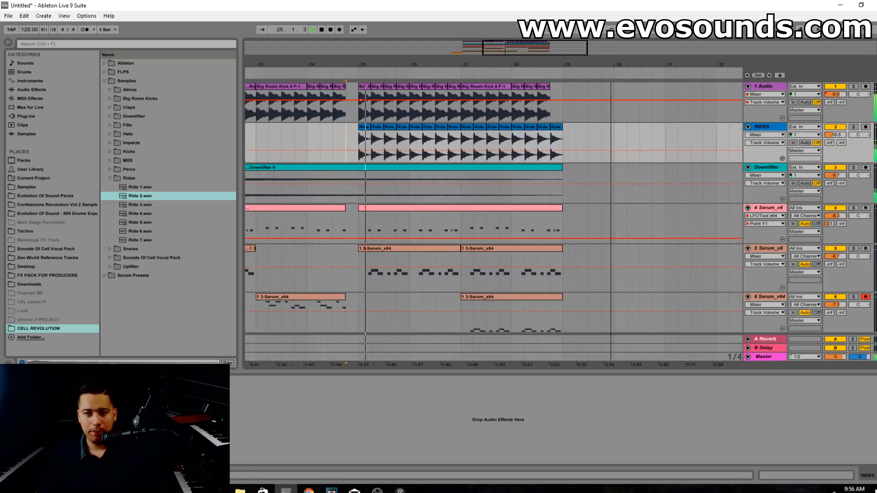
# Step: Play the arrangement from bar 20 with more tracks in view to check how the rides sit in the groove
pyautogui.moveTo(561, 52); pyautogui.dragTo(561, 36)
pyautogui.click(454, 110)
pyautogui.press('space')
pyautogui.press('space')
pyautogui.click(476, 142)
pyautogui.press('space')
pyautogui.press('space')
pyautogui.click(496, 141)
pyautogui.press('space')
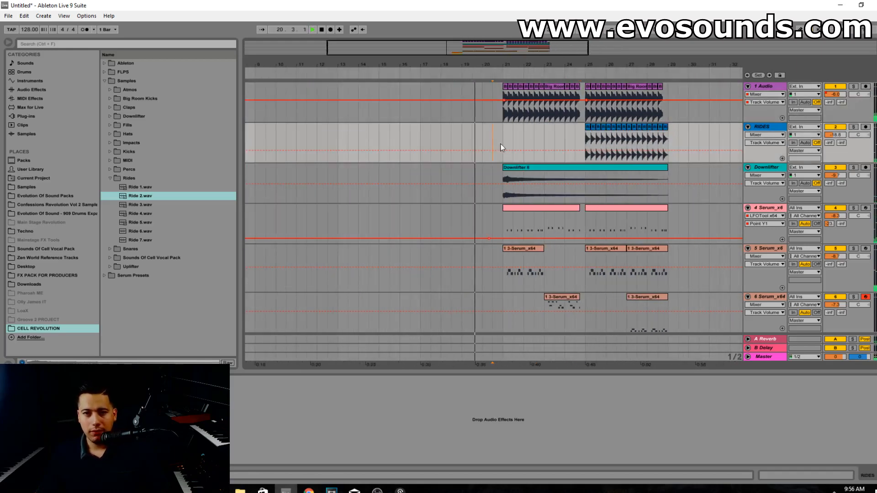
pyautogui.press('space')
pyautogui.scroll(-3, 538, 232)
pyautogui.moveTo(653, 373); pyautogui.dragTo(644, 450)
pyautogui.scroll(3, 631, 382)
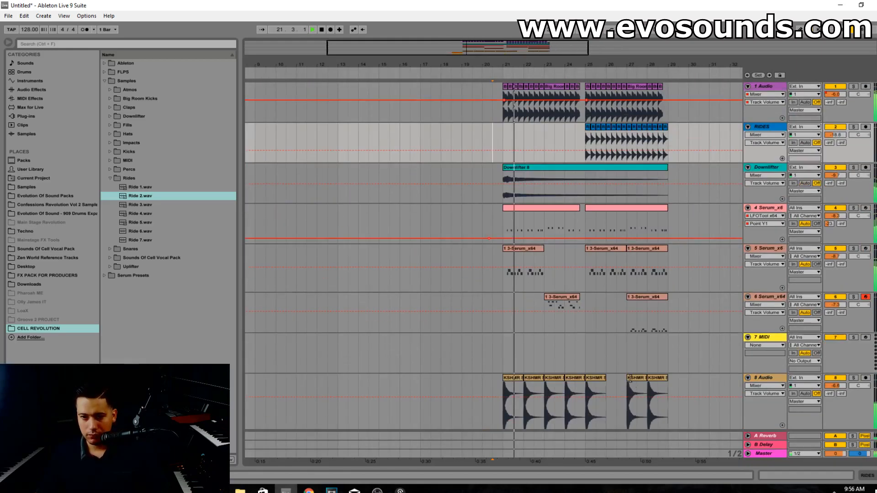
pyautogui.moveTo(520, 52); pyautogui.dragTo(527, 70)
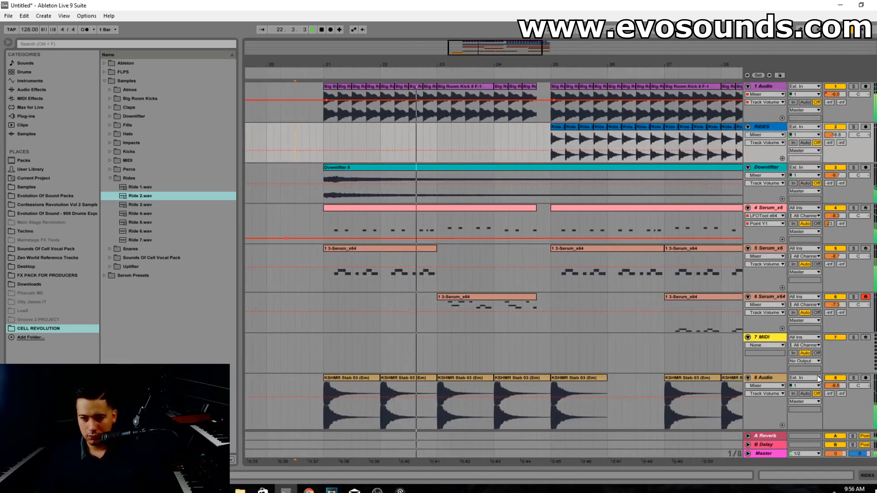
# Step: Lower the stab track's volume to -9.3 dB while the groove plays
pyautogui.click(774, 379)
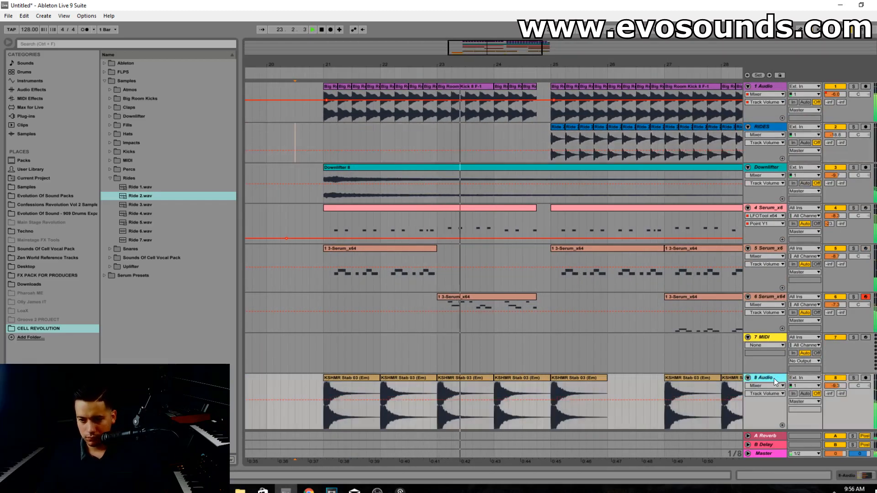
pyautogui.click(484, 298)
pyautogui.scroll(-4, 525, 317)
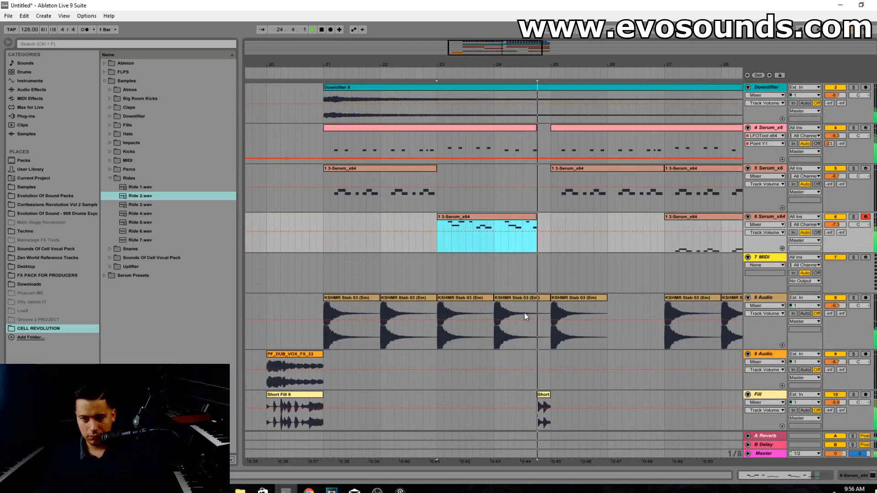
pyautogui.press('space')
# Step: Copy the start of the PF_DUB_VOX_FX_33 clip to the last beat before bar 25 and play it
pyautogui.moveTo(272, 377); pyautogui.dragTo(281, 383)
pyautogui.click(535, 379)
pyautogui.hotkey('ctrl', 'v')
pyautogui.press('space')
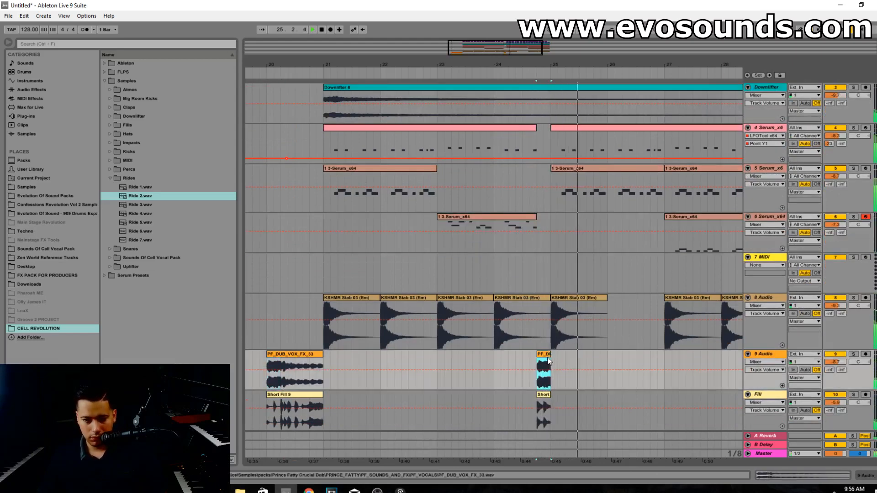
pyautogui.press('space')
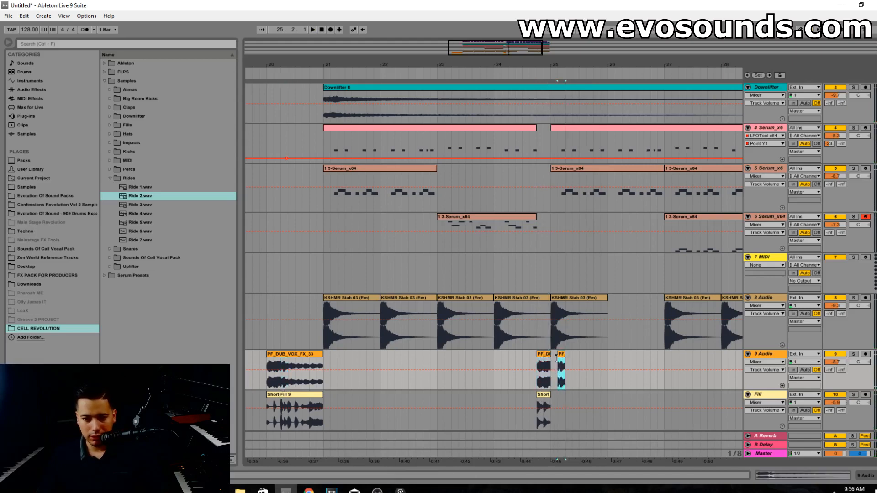
# Step: Move the short vocal FX chop to bar 25, duplicate it three times back to back and play the result
pyautogui.moveTo(562, 355); pyautogui.dragTo(555, 355)
pyautogui.click(530, 371)
pyautogui.press('space')
pyautogui.moveTo(554, 65); pyautogui.dragTo(525, 100)
pyautogui.click(525, 356)
pyautogui.hotkey('ctrl', 'd')
pyautogui.hotkey('ctrl', 'd')
pyautogui.hotkey('ctrl', 'd')
pyautogui.click(483, 385)
pyautogui.press('space')
pyautogui.press('space')
# Step: Delete the second and third of the four vocal FX chops after bar 25, listening between the deletions
pyautogui.click(537, 355)
pyautogui.press('Delete')
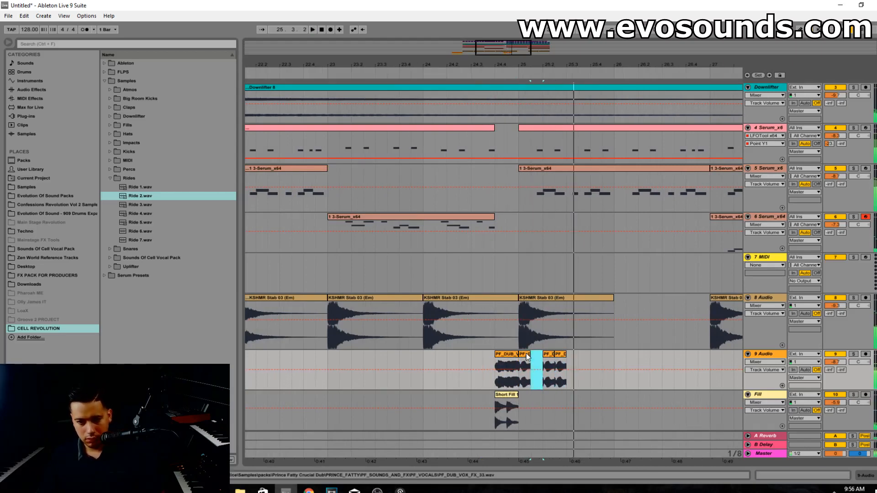
pyautogui.press('space')
pyautogui.click(525, 356)
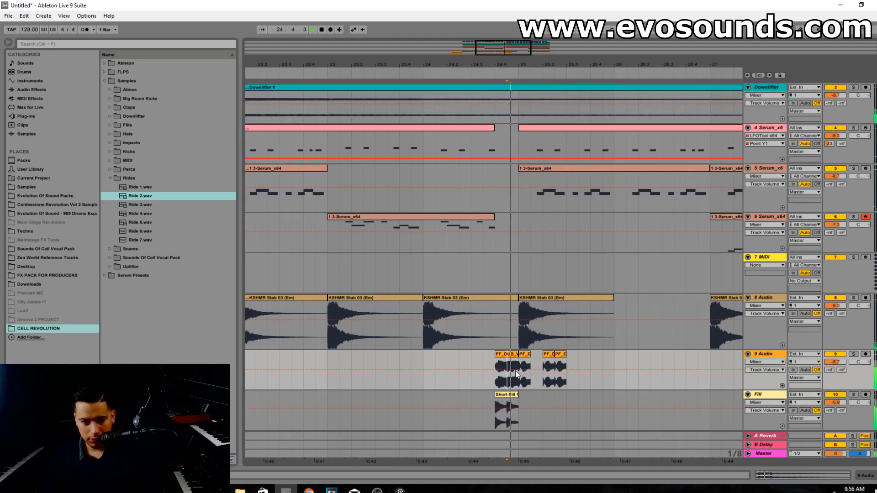
pyautogui.press('space')
pyautogui.click(551, 360)
pyautogui.press('Delete')
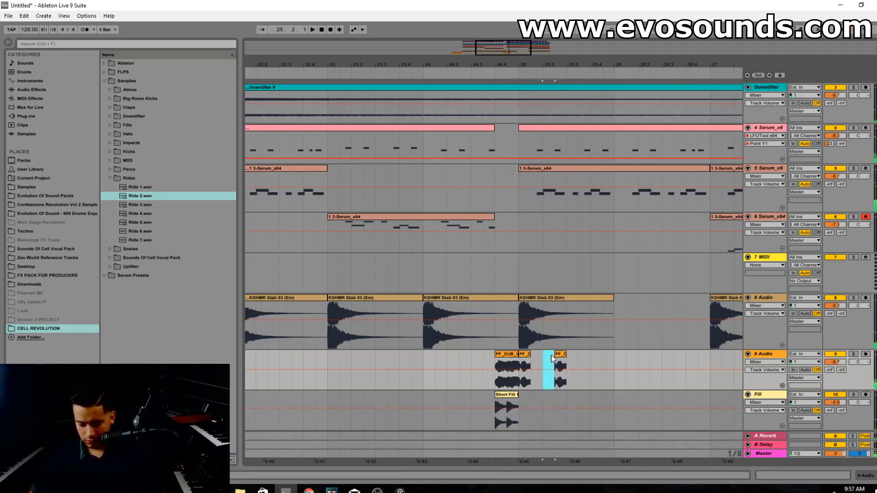
# Step: Try the last vocal FX chop a sixteenth earlier, play it, and move it back to its place before 25.3
pyautogui.moveTo(516, 47); pyautogui.dragTo(515, 54)
pyautogui.click(396, 395)
pyautogui.press('space')
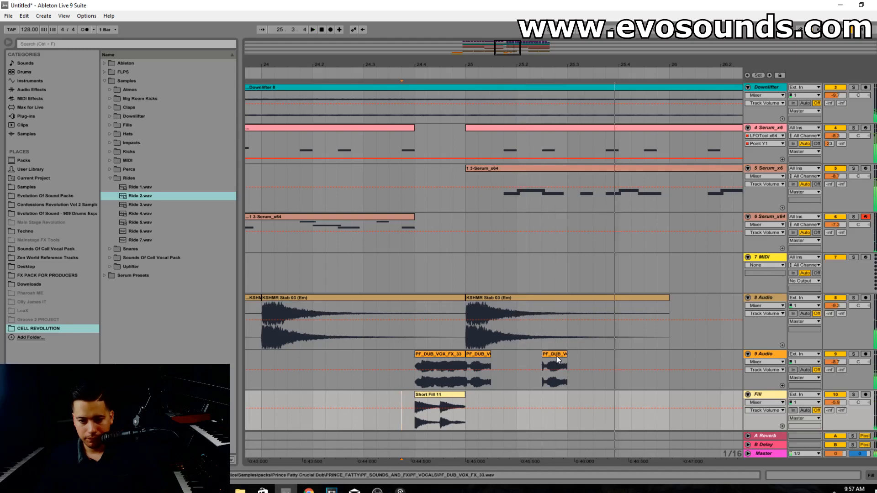
pyautogui.moveTo(556, 356); pyautogui.dragTo(540, 358)
pyautogui.click(390, 370)
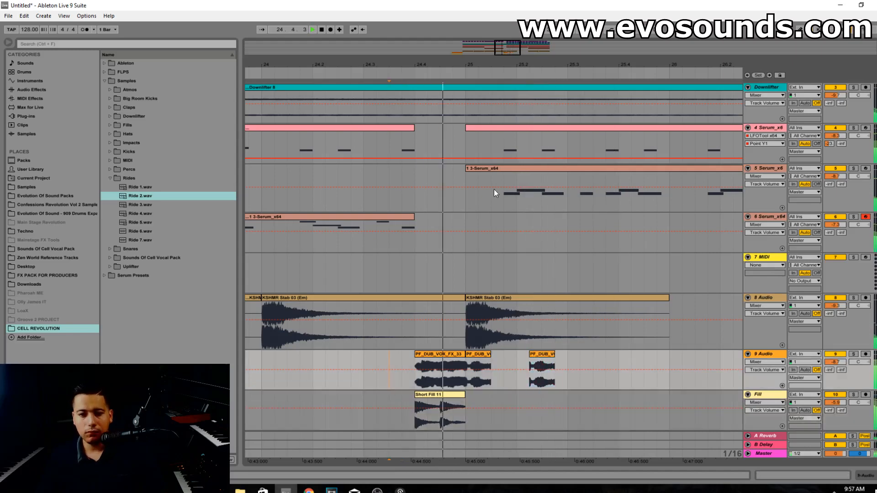
pyautogui.moveTo(542, 353); pyautogui.dragTo(554, 353)
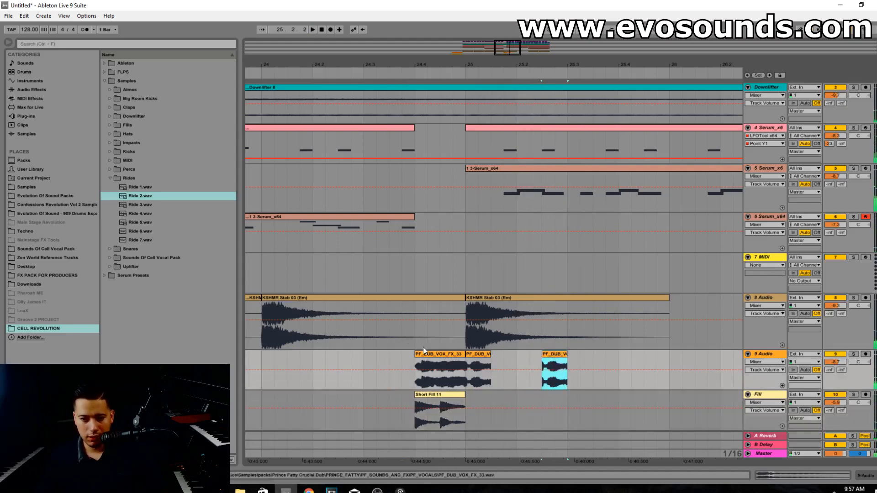
pyautogui.click(402, 320)
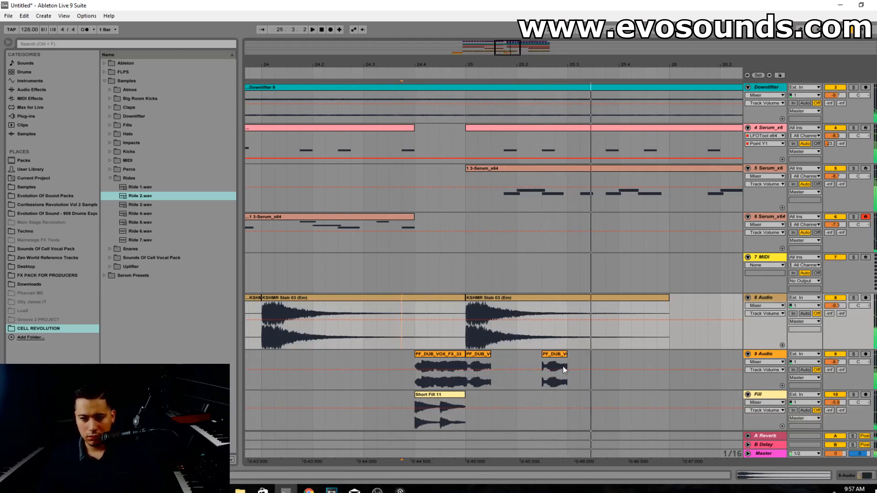
# Step: Duplicate the later vocal FX chop, place the copy just before bar 26 and play the section
pyautogui.moveTo(566, 368); pyautogui.dragTo(489, 371)
pyautogui.press('space')
pyautogui.hotkey('ctrl', 'd')
pyautogui.moveTo(603, 355); pyautogui.dragTo(655, 355)
pyautogui.click(420, 332)
pyautogui.press('space')
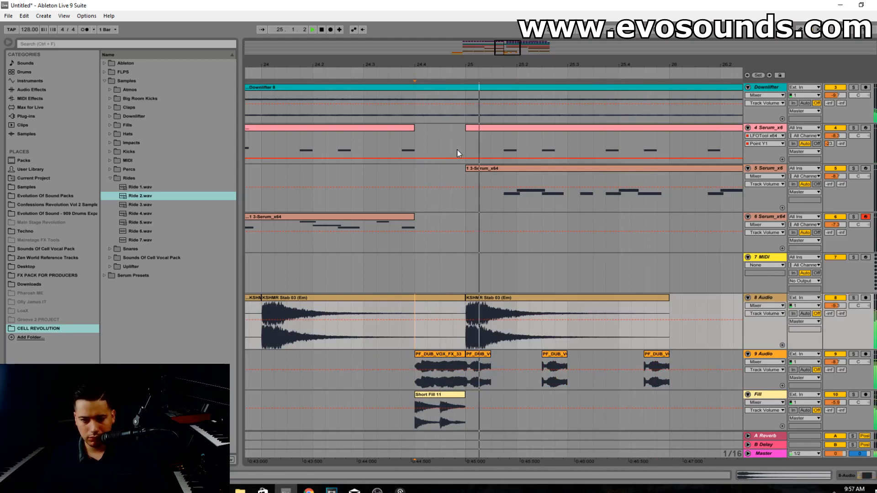
pyautogui.press('space')
# Step: Delete the later vocal FX chops and extend the clip before bar 25 as one continuous clip to bar 26
pyautogui.moveTo(660, 354); pyautogui.dragTo(531, 369)
pyautogui.press('Delete')
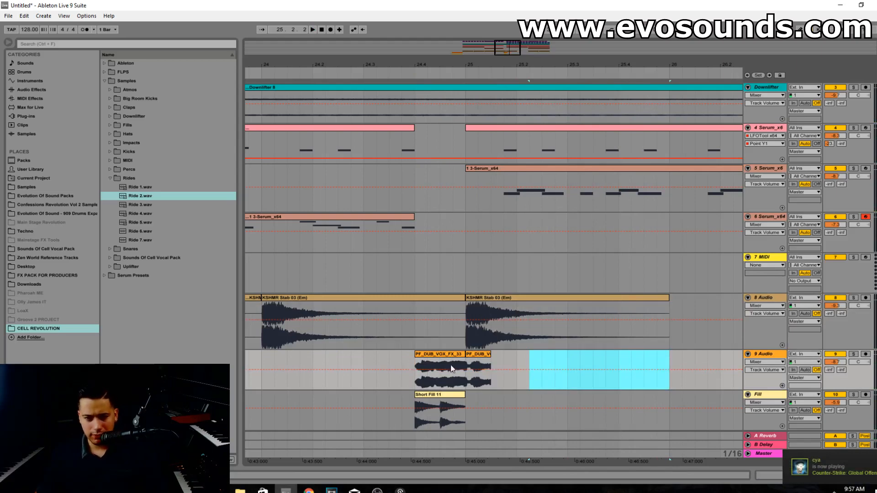
pyautogui.moveTo(465, 355); pyautogui.dragTo(668, 385)
pyautogui.press('space')
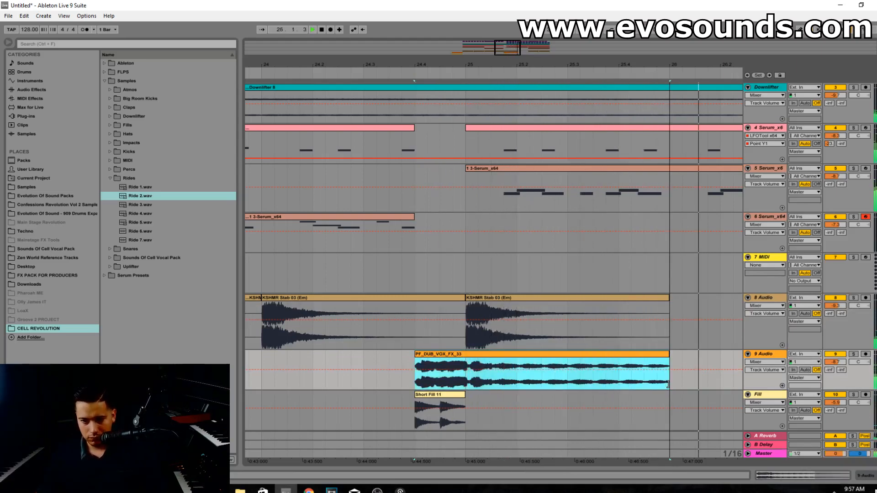
# Step: Open the extended vocal FX clip's waveform, add a warp marker at 1.2 and play it
pyautogui.click(376, 320)
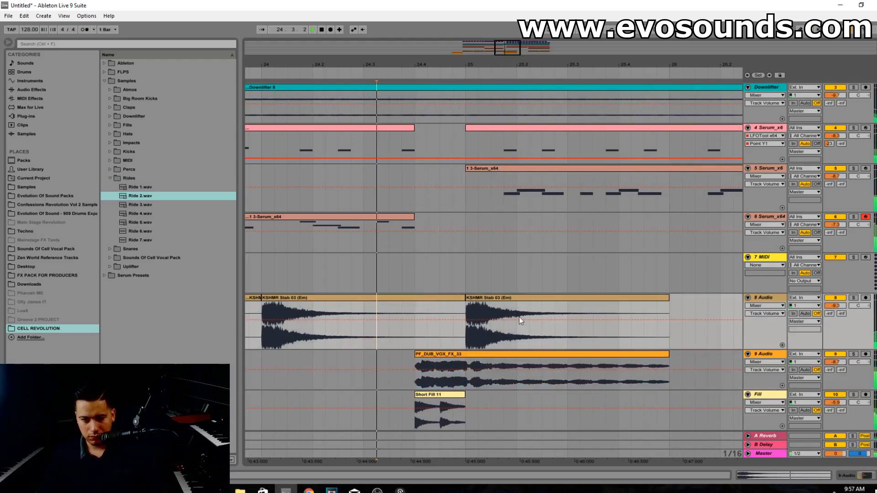
pyautogui.doubleClick(511, 354)
pyautogui.press('space')
pyautogui.doubleClick(330, 399)
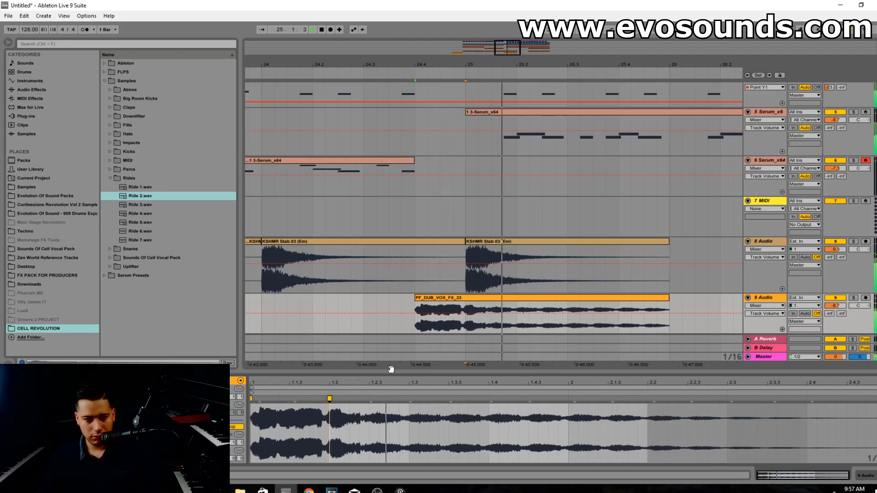
pyautogui.press('space')
# Step: Close the clip's waveform and play back the whole groove from before bar 21
pyautogui.click(667, 298)
pyautogui.moveTo(488, 315); pyautogui.dragTo(488, 314)
pyautogui.moveTo(523, 64); pyautogui.dragTo(522, 25)
pyautogui.click(418, 192)
pyautogui.press('space')
pyautogui.press('space')
pyautogui.scroll(4, 438, 195)
pyautogui.click(459, 140)
pyautogui.press('space')
pyautogui.press('space')
# Step: Shorten the Downlifter 8 clip to end at bar 25 and duplicate it to fill bars 25 to 28
pyautogui.scroll(2, 540, 151)
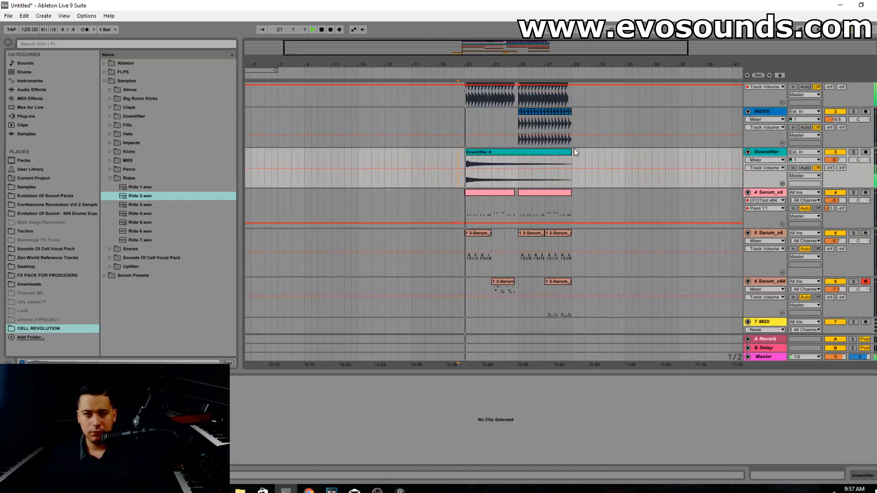
pyautogui.moveTo(570, 152); pyautogui.dragTo(518, 152)
pyautogui.hotkey('ctrl', 'd')
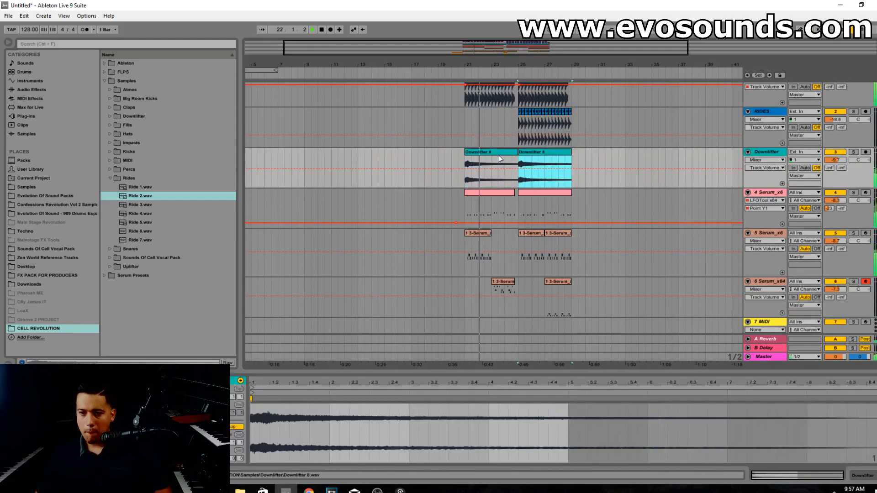
pyautogui.scroll(1, 539, 274)
# Step: Enlarge the arrangement area and raise the second Serum lead track's volume to -3.1 dB
pyautogui.moveTo(589, 374); pyautogui.dragTo(550, 465)
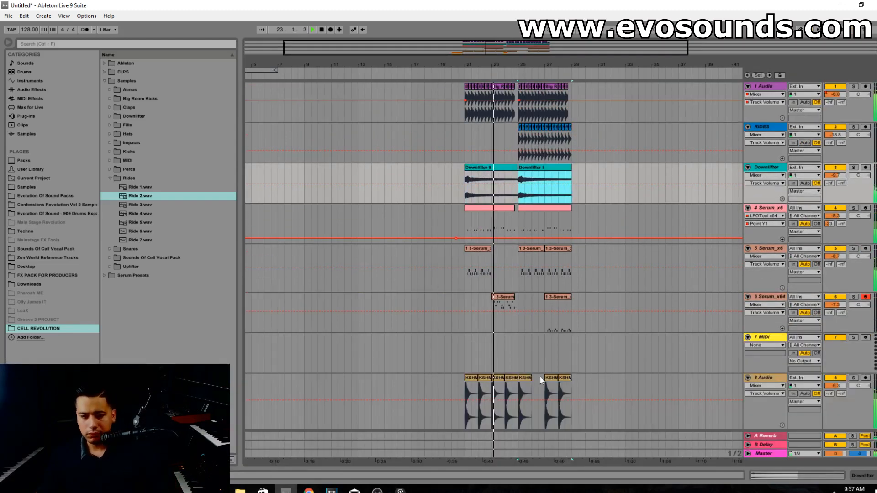
pyautogui.scroll(-4, 544, 352)
pyautogui.scroll(3, 494, 255)
pyautogui.moveTo(366, 50); pyautogui.dragTo(429, 69)
pyautogui.click(762, 298)
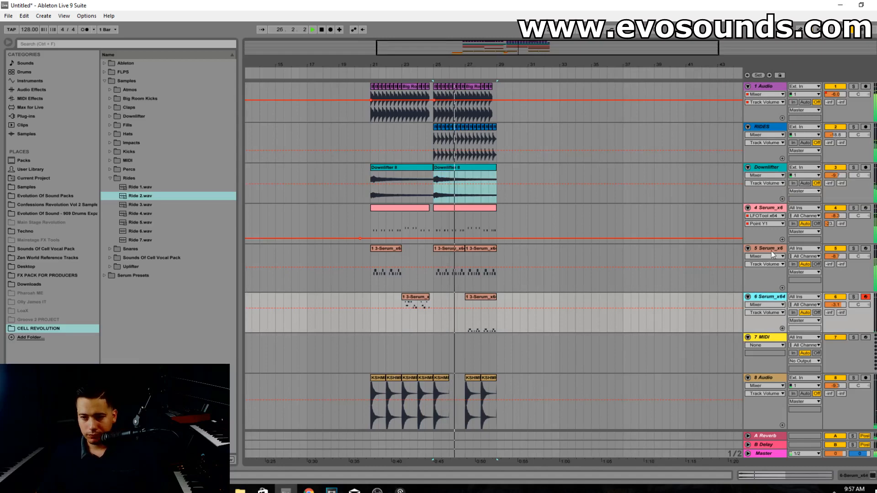
# Step: Delete the first Serum lead track's clip between bars 27 and 29, keeping its clip at bar 25
pyautogui.doubleClick(766, 249)
pyautogui.scroll(-2, 457, 320)
pyautogui.moveTo(440, 276); pyautogui.dragTo(496, 231)
pyautogui.click(461, 194)
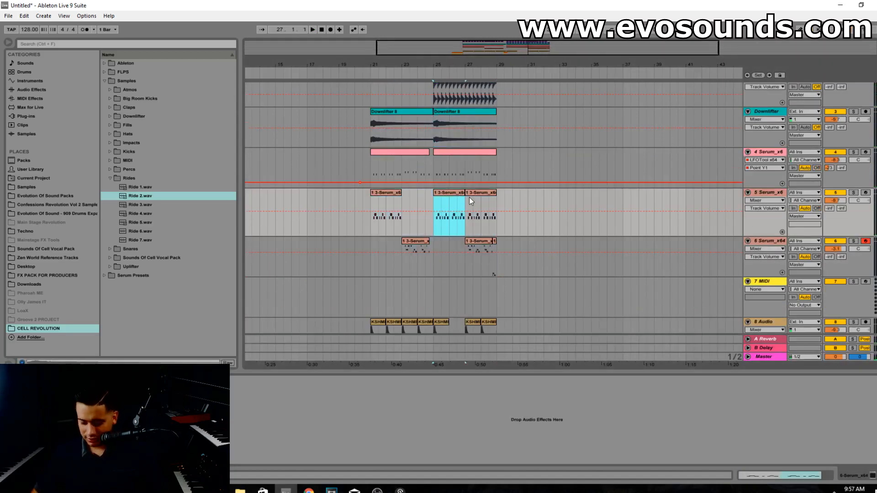
pyautogui.press('Delete')
pyautogui.moveTo(431, 269); pyautogui.dragTo(372, 227)
pyautogui.hotkey('ctrl', 'd')
pyautogui.click(477, 193)
pyautogui.press('Delete')
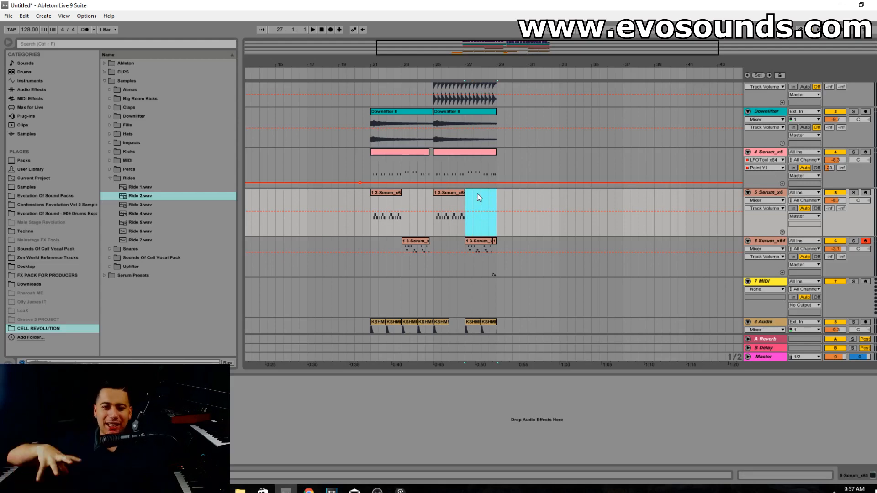
# Step: Play back the end of the groove from bar 27 to check the lead layers, and stop playback
pyautogui.press('space')
pyautogui.click(496, 223)
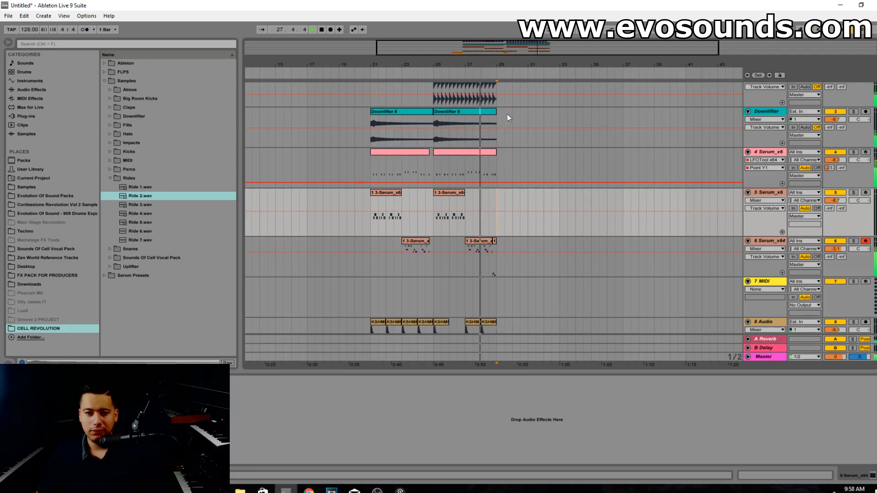
pyautogui.moveTo(545, 46); pyautogui.dragTo(544, 69)
pyautogui.scroll(2, 538, 171)
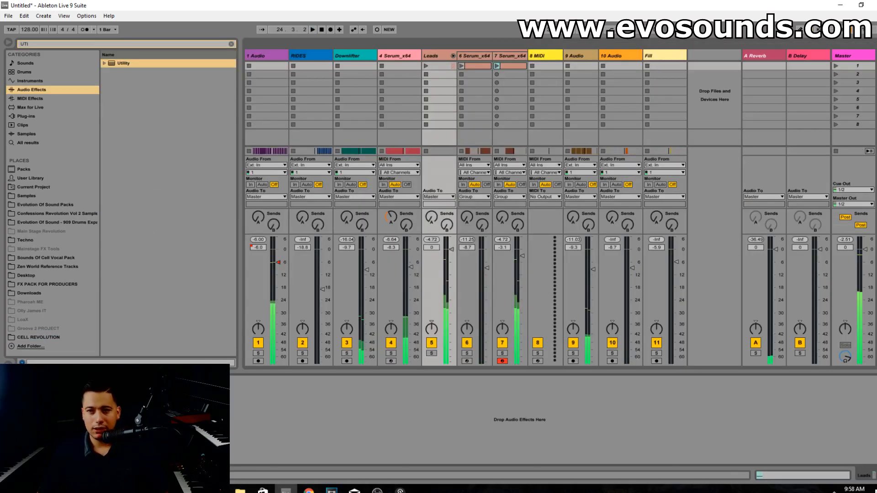
pyautogui.press('space')
# Step: Search the audio effects for OTT and load the OTT multiband dynamics preset on the Master track
pyautogui.click(844, 56)
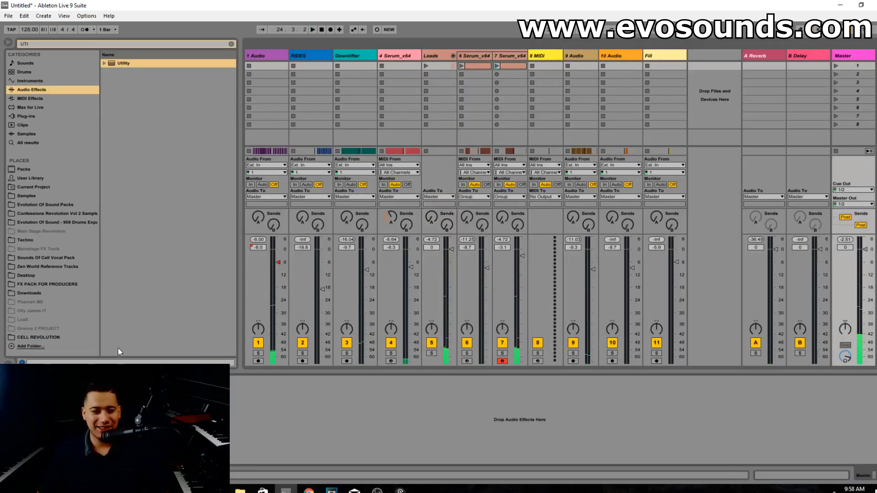
pyautogui.press('space')
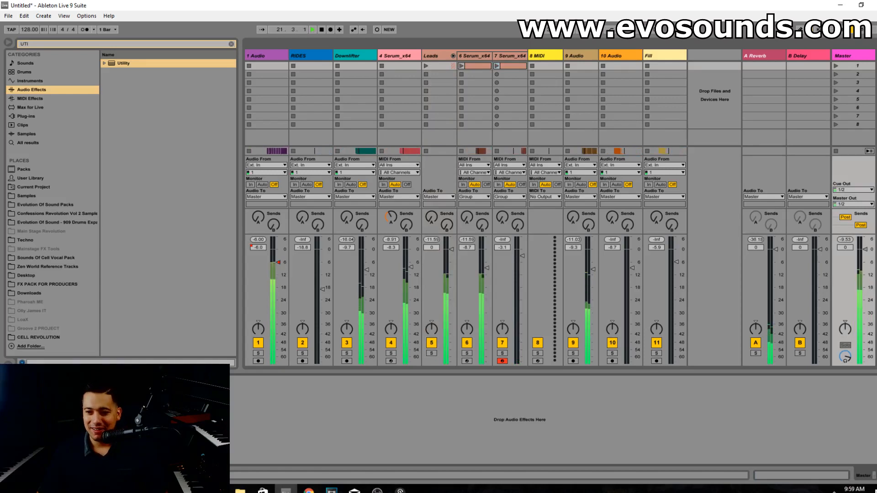
pyautogui.click(231, 43)
pyautogui.write('OT')
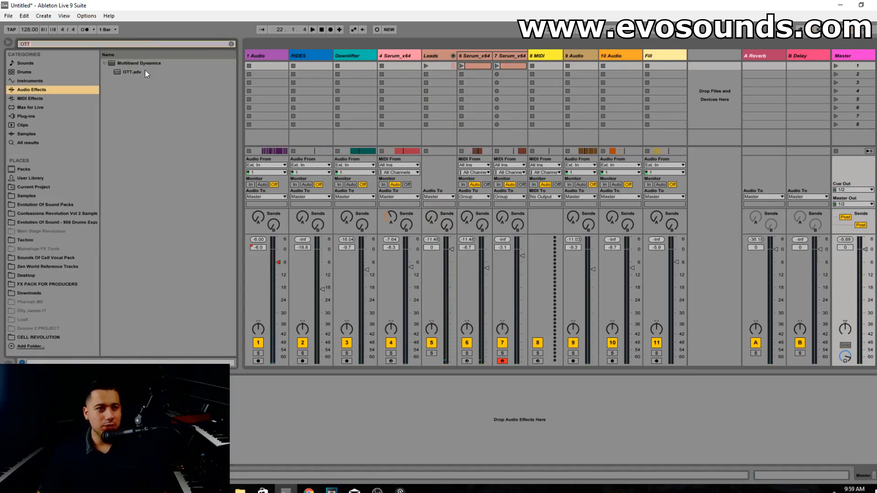
pyautogui.write('T')
pyautogui.doubleClick(158, 72)
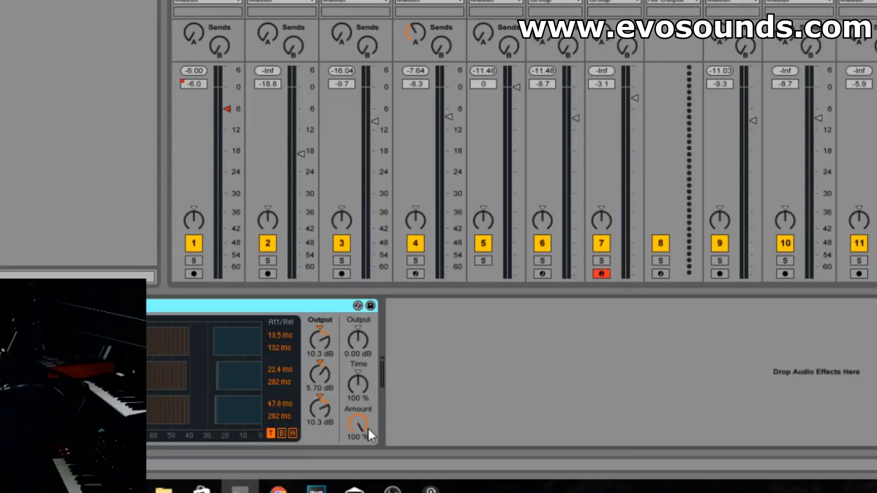
# Step: Lower the OTT amount on the Master to 14 % and compare the sound with the effect bypassed and enabled
pyautogui.moveTo(369, 428); pyautogui.dragTo(368, 462)
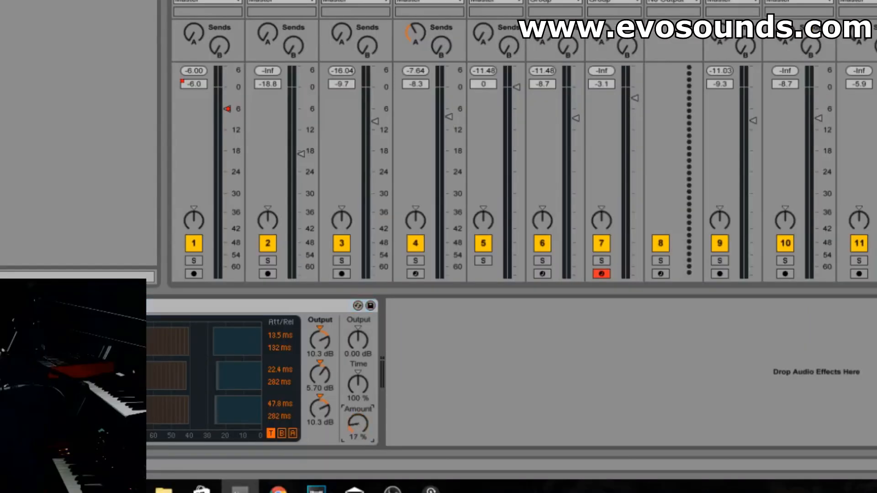
pyautogui.moveTo(369, 429); pyautogui.dragTo(368, 432)
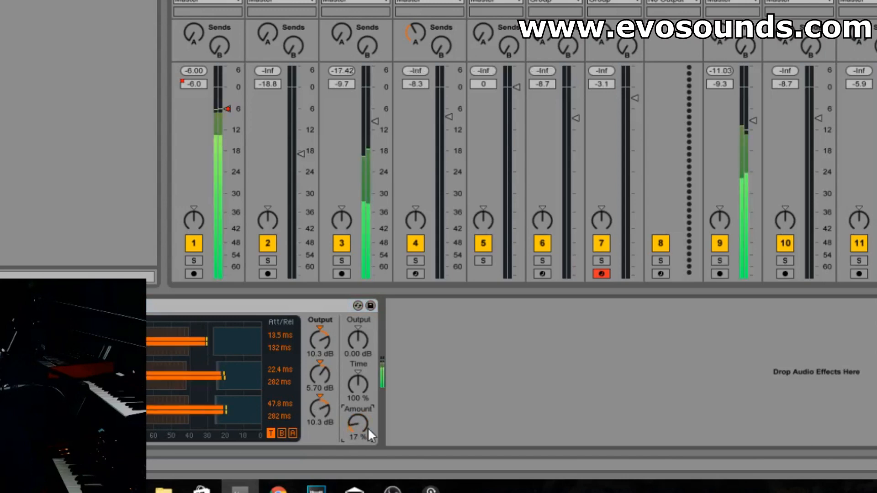
pyautogui.click(27, 306)
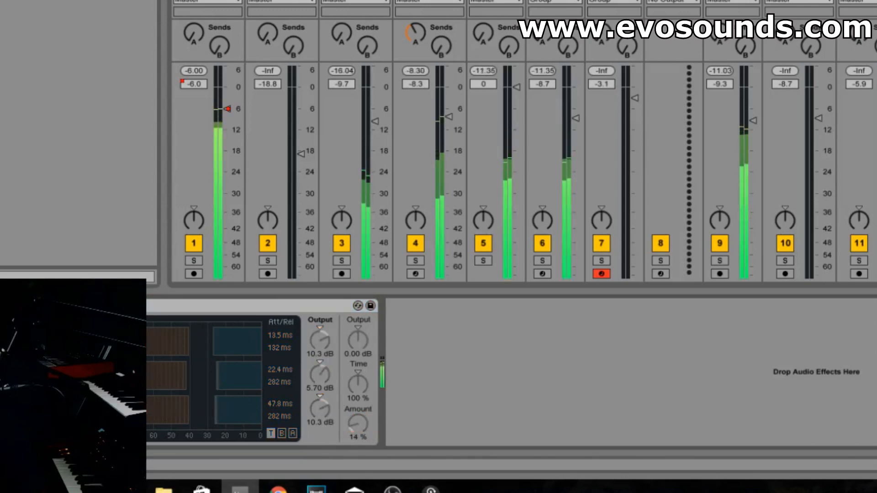
pyautogui.click(27, 305)
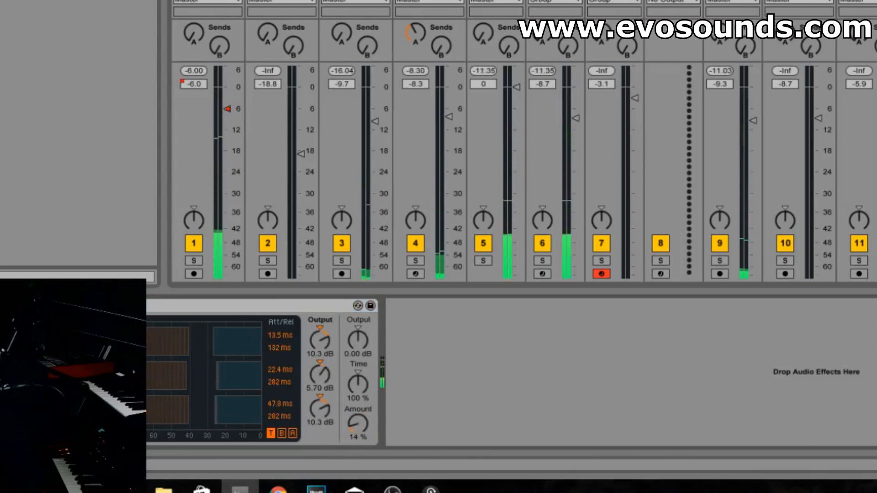
# Step: Add a Glue Compressor after OTT on the Master, with a -14.0 dB threshold, slower attack and shorter release
pyautogui.click(73, 206)
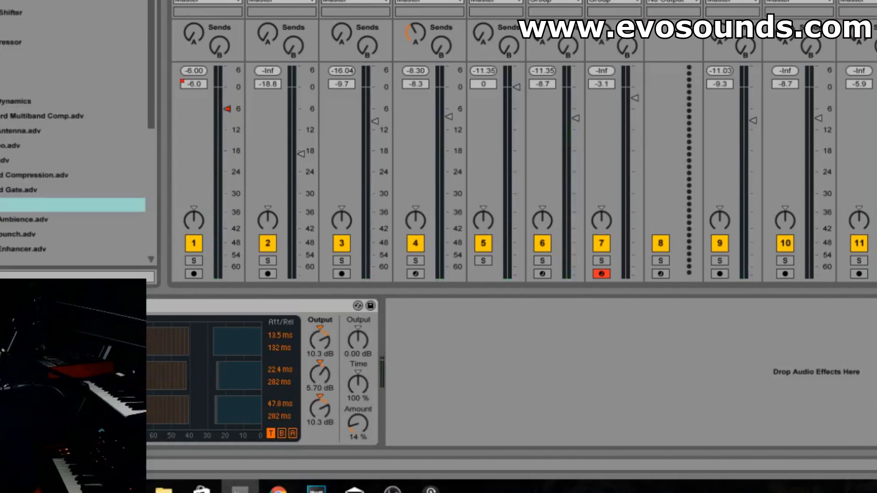
pyautogui.moveTo(73, 2); pyautogui.dragTo(386, 374)
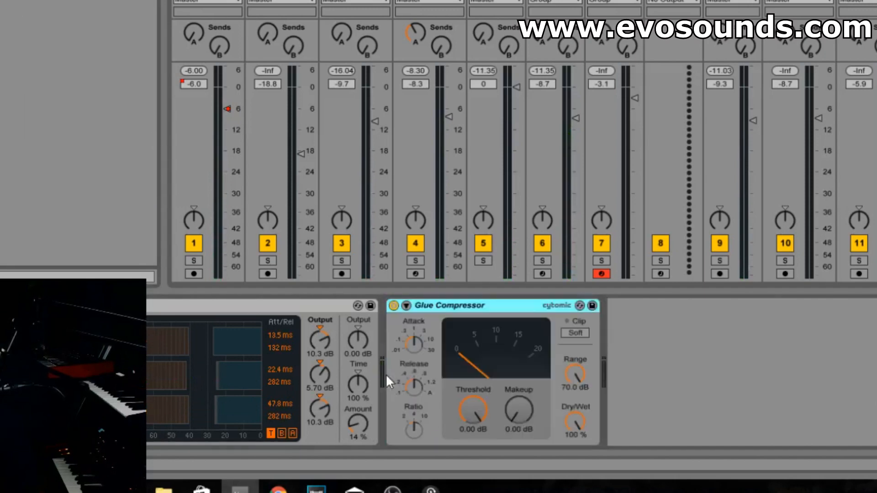
pyautogui.moveTo(461, 407); pyautogui.dragTo(461, 443)
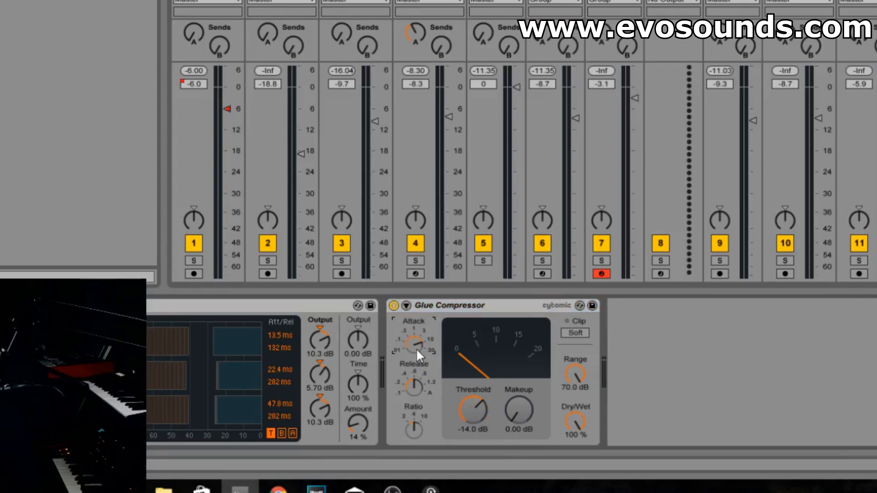
pyautogui.moveTo(414, 386); pyautogui.dragTo(414, 405)
# Step: Set the Glue Compressor's threshold to -20.3 dB and makeup to 5.87 dB, try faster and slower attacks, and enable soft clipping
pyautogui.moveTo(475, 414); pyautogui.dragTo(516, 400)
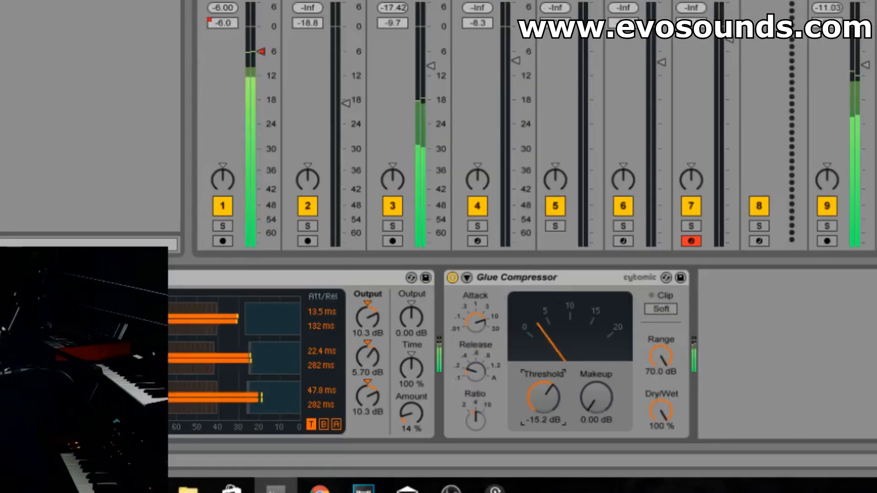
pyautogui.moveTo(596, 398); pyautogui.dragTo(597, 388)
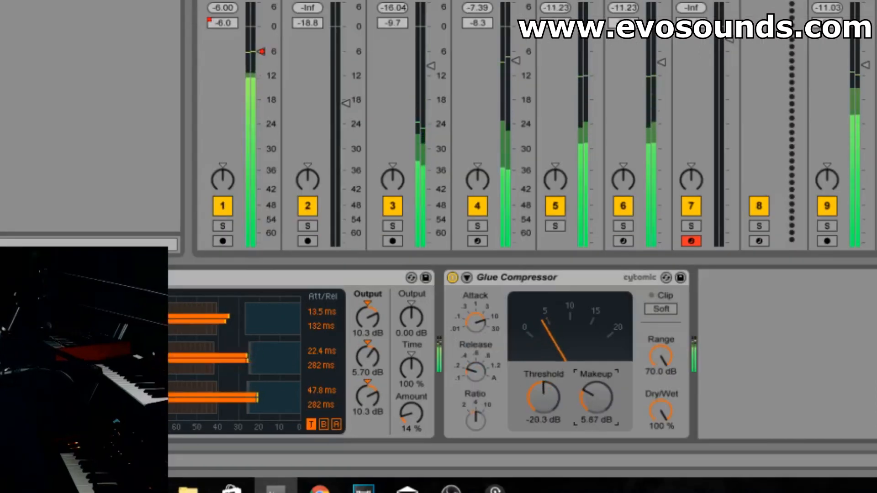
pyautogui.moveTo(476, 322); pyautogui.dragTo(476, 361)
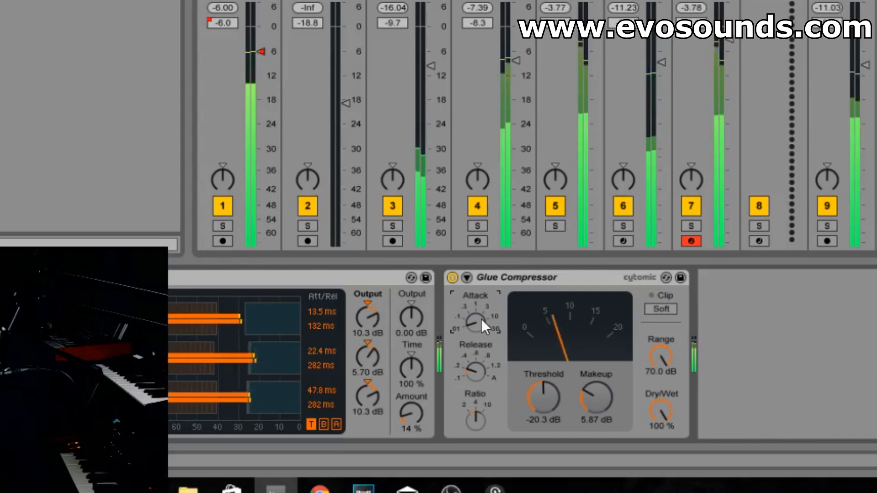
pyautogui.moveTo(481, 319); pyautogui.dragTo(481, 293)
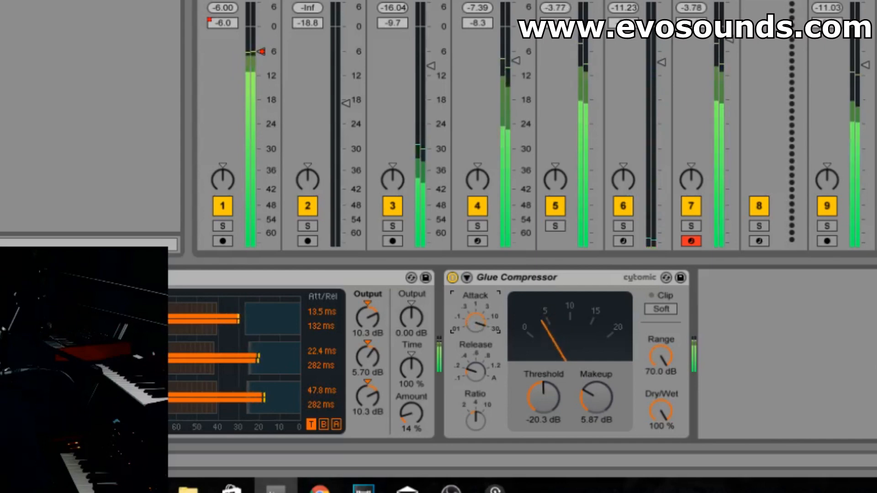
pyautogui.click(661, 309)
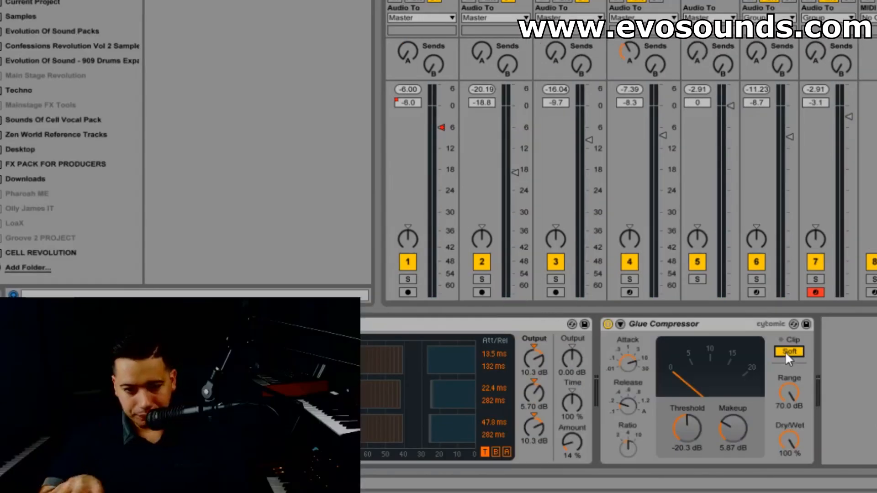
pyautogui.click(651, 328)
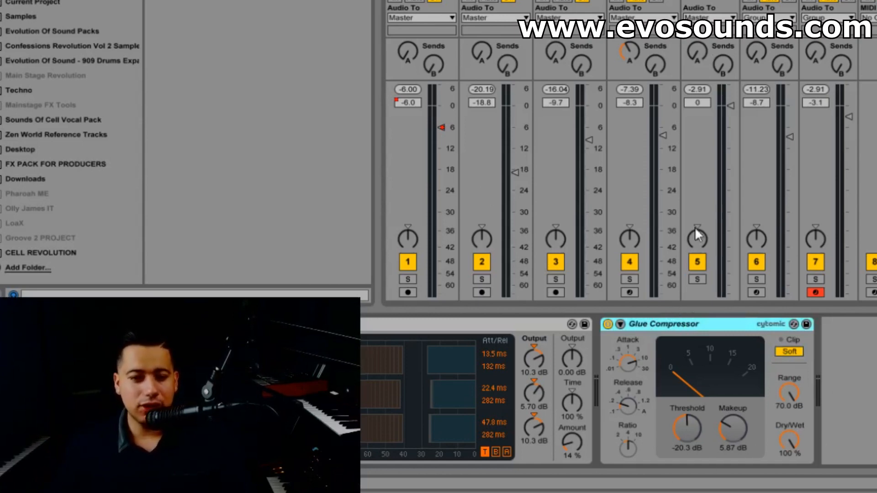
pyautogui.press('Escape')
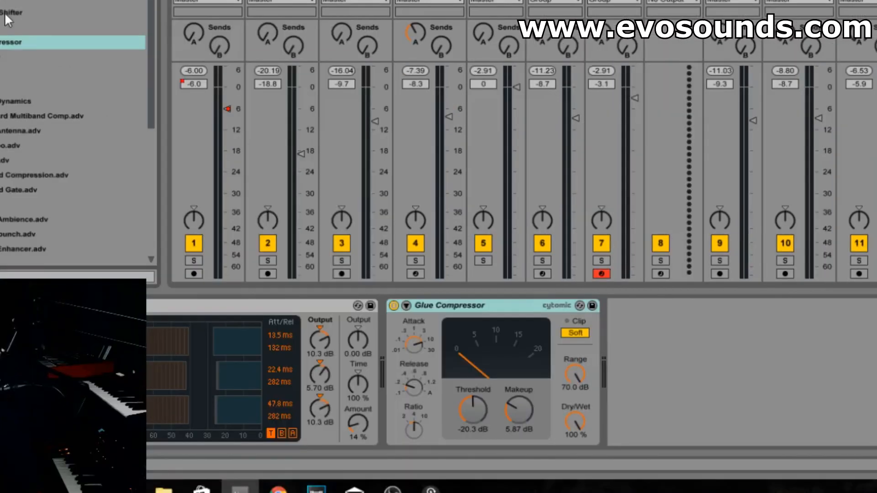
# Step: Add a Limiter after the Glue Compressor and insert the A Bit Warmer saturator preset between them
pyautogui.click(10, 42)
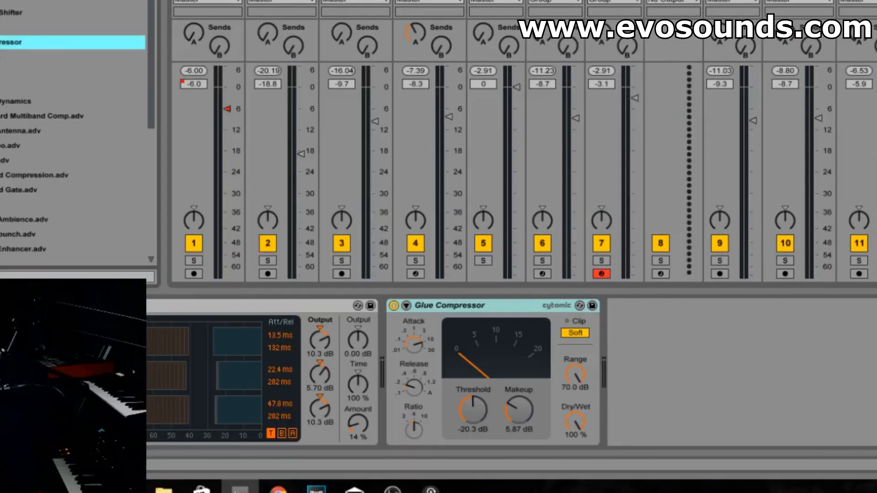
pyautogui.moveTo(46, 71); pyautogui.dragTo(763, 328)
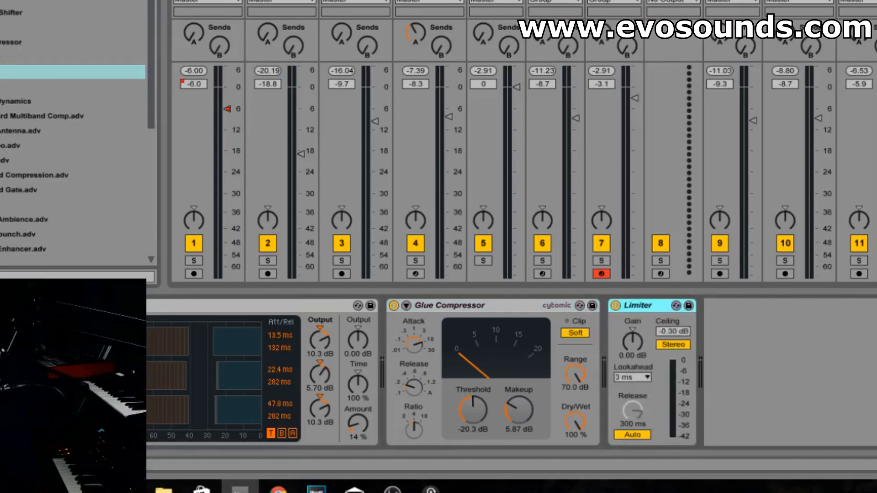
pyautogui.click(2, 101)
pyautogui.scroll(-1, 46, 137)
pyautogui.click(2, 169)
pyautogui.moveTo(15, 184); pyautogui.dragTo(585, 354)
# Step: During playback, set A Bit Warmer's dry/wet to 9.52 % and the Limiter's gain to 2.70 dB
pyautogui.press('space')
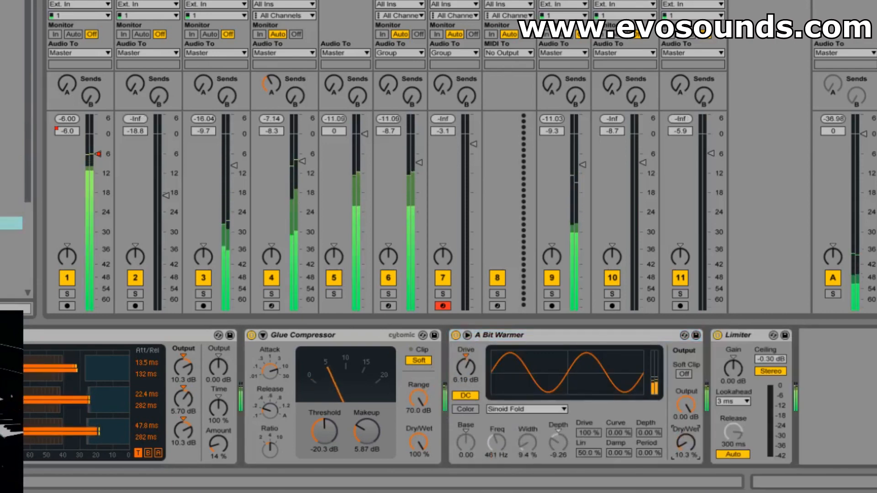
pyautogui.moveTo(736, 378); pyautogui.dragTo(736, 371)
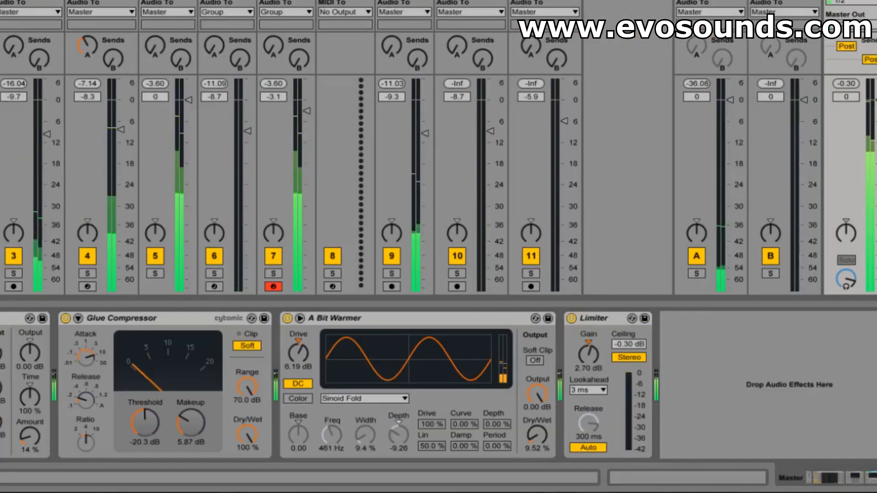
# Step: Add a second Glue Compressor after the Limiter with soft clipping on and 6.51 dB of makeup gain
pyautogui.moveTo(1, 183); pyautogui.dragTo(702, 361)
pyautogui.click(689, 356)
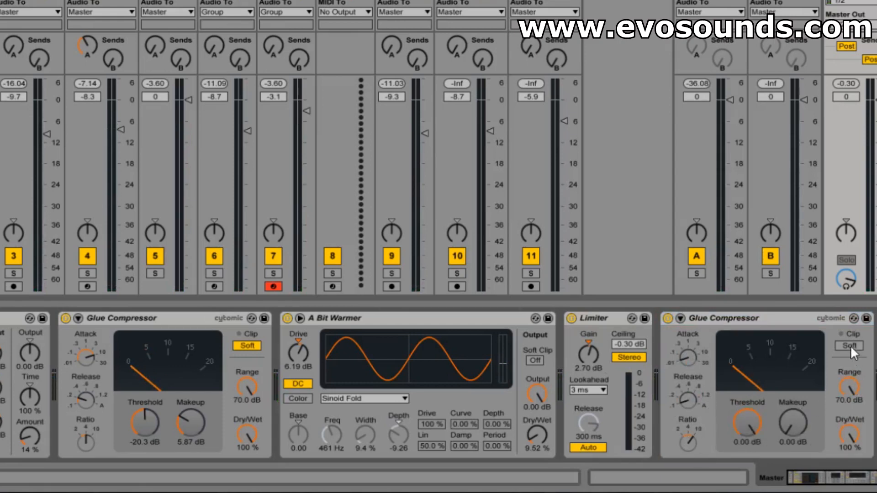
pyautogui.press('space')
pyautogui.moveTo(793, 423); pyautogui.dragTo(793, 410)
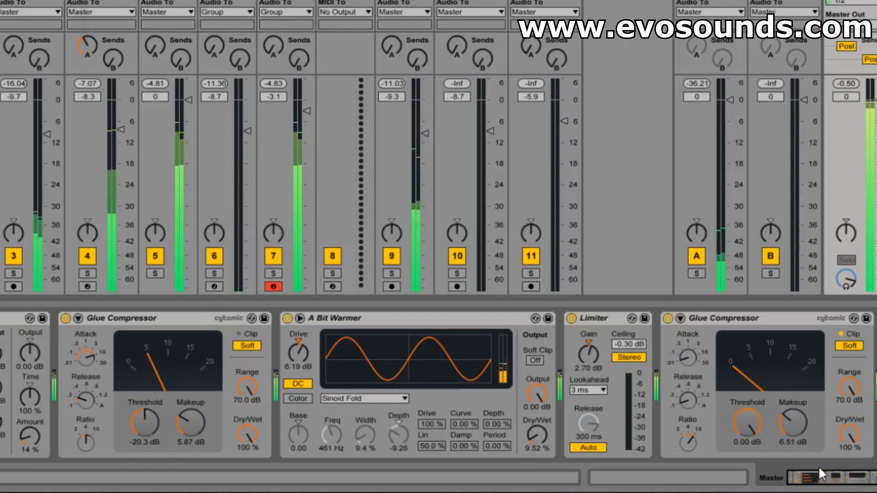
# Step: Add WLM Meter 5.1 at the end of the Master chain, measure the groove's loudness and close the meter window
pyautogui.moveTo(42, 1); pyautogui.dragTo(750, 1)
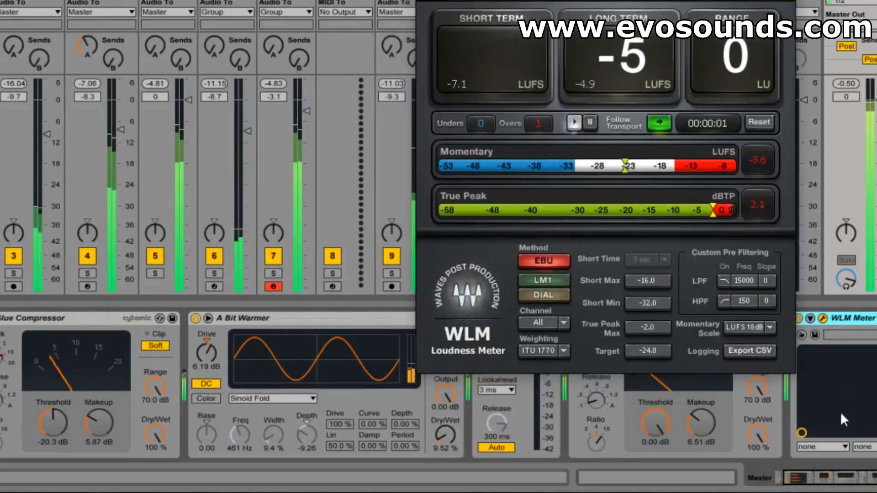
pyautogui.moveTo(824, 480); pyautogui.dragTo(846, 479)
pyautogui.moveTo(706, 1); pyautogui.dragTo(741, 0)
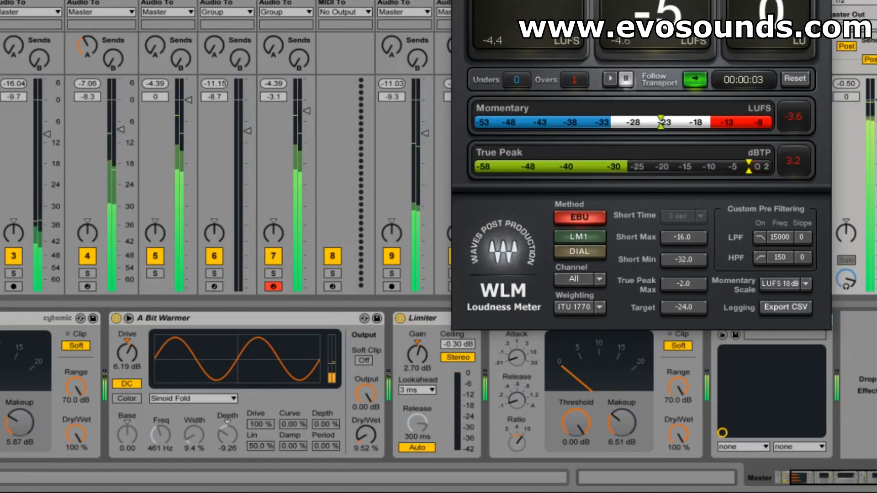
pyautogui.moveTo(574, 0); pyautogui.dragTo(699, 75)
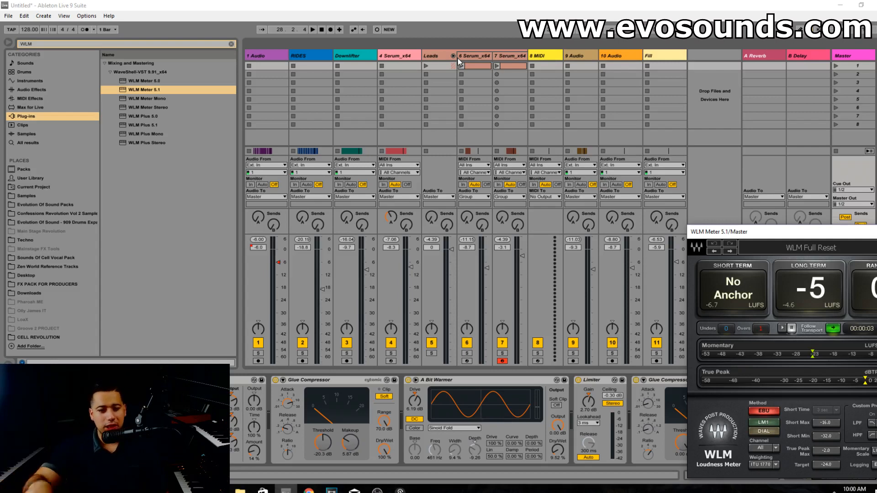
pyautogui.moveTo(866, 233); pyautogui.dragTo(644, 241)
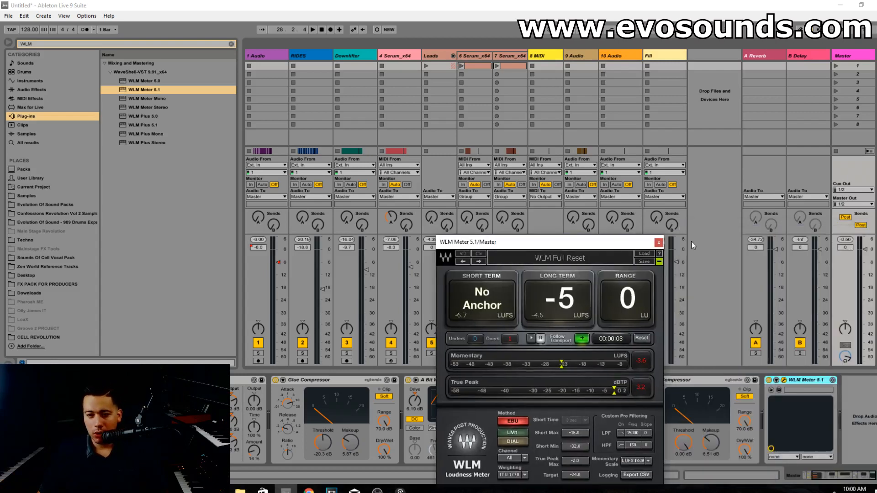
pyautogui.click(658, 243)
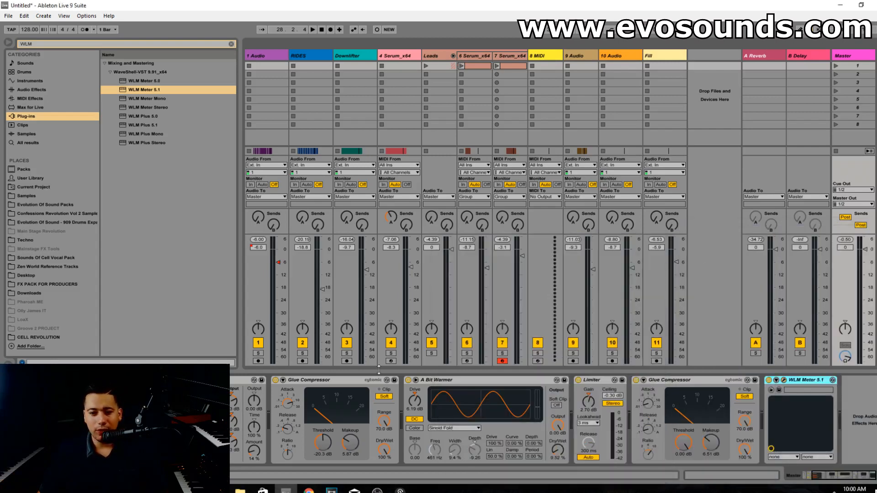
# Step: Search the audio effects for eq and place an EQ Eight between A Bit Warmer and the Limiter on the Master
pyautogui.click(231, 44)
pyautogui.write('eq')
pyautogui.click(41, 90)
pyautogui.moveTo(128, 74); pyautogui.dragTo(638, 447)
pyautogui.moveTo(659, 382); pyautogui.dragTo(556, 392)
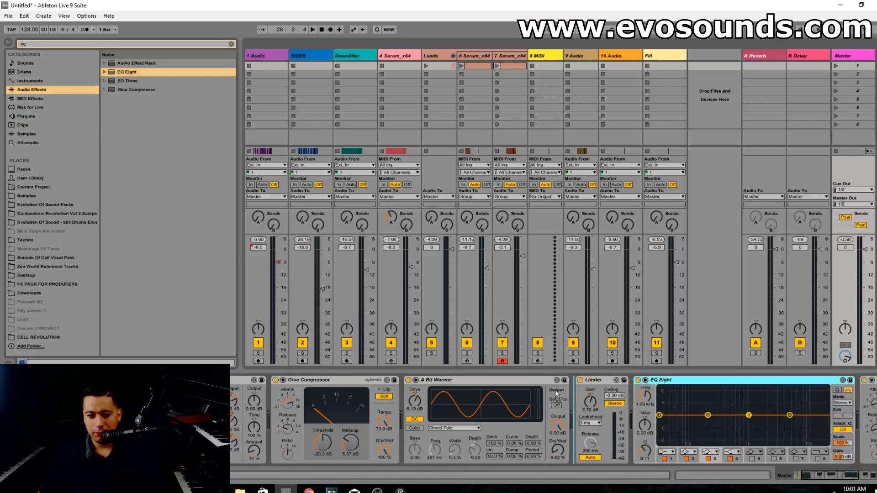
pyautogui.rightClick(627, 383)
pyautogui.click(603, 387)
pyautogui.click(460, 390)
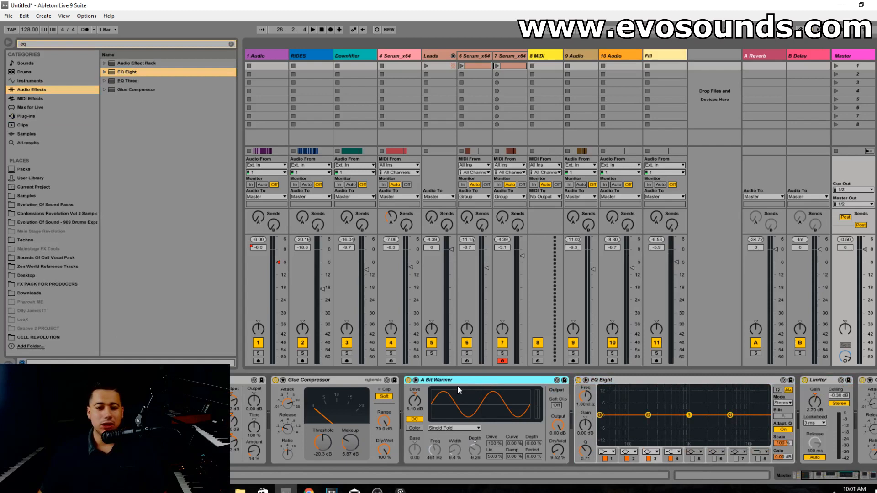
# Step: Try the EQ Eight in front of A Bit Warmer and move it back between A Bit Warmer and the Limiter
pyautogui.click(284, 382)
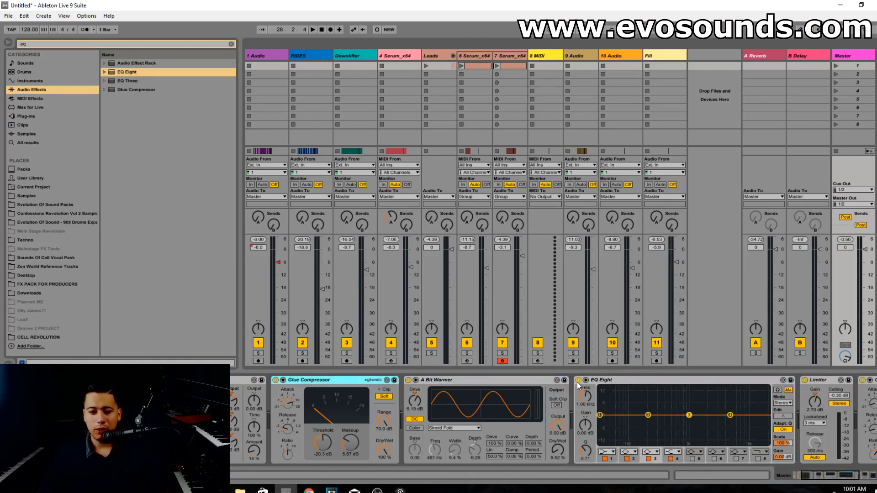
pyautogui.moveTo(654, 387); pyautogui.dragTo(425, 401)
pyautogui.moveTo(549, 402); pyautogui.dragTo(783, 399)
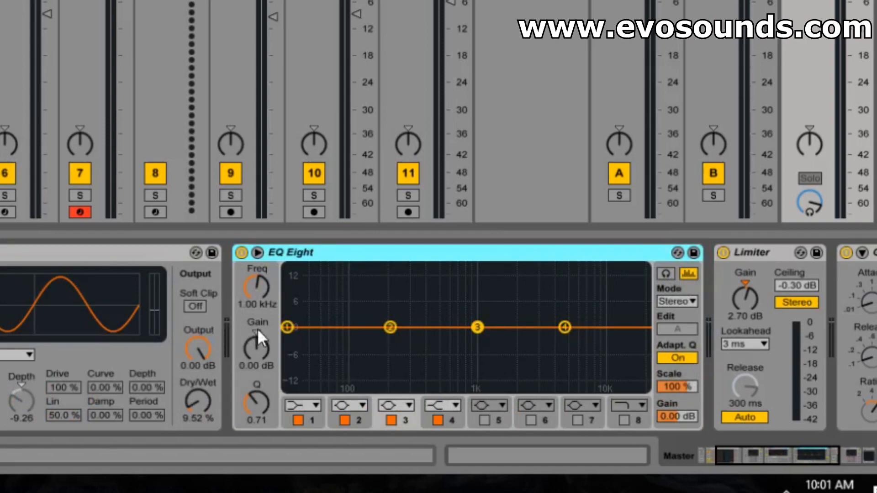
# Step: Turn EQ Eight's band 1 into a steeper low cut at about 41 Hz to remove the Master's sub rumble
pyautogui.click(287, 327)
pyautogui.click(302, 405)
pyautogui.click(307, 288)
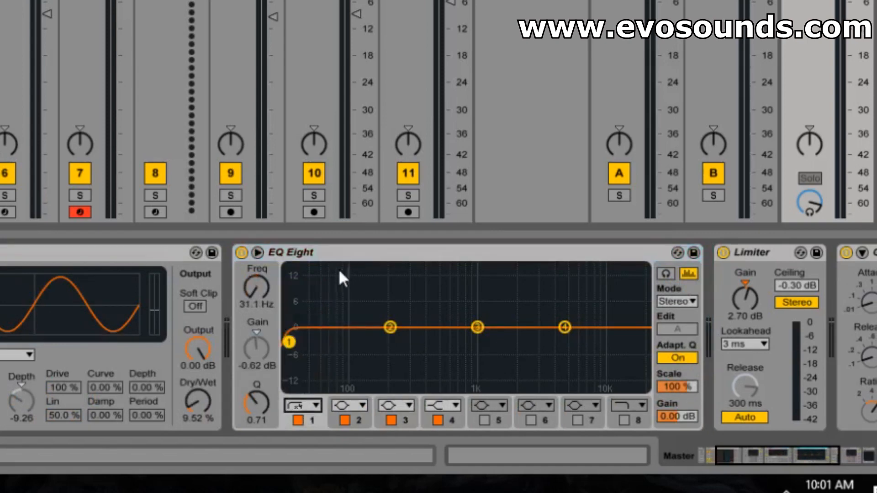
pyautogui.rightClick(356, 256)
pyautogui.click(393, 249)
pyautogui.moveTo(292, 346); pyautogui.dragTo(296, 341)
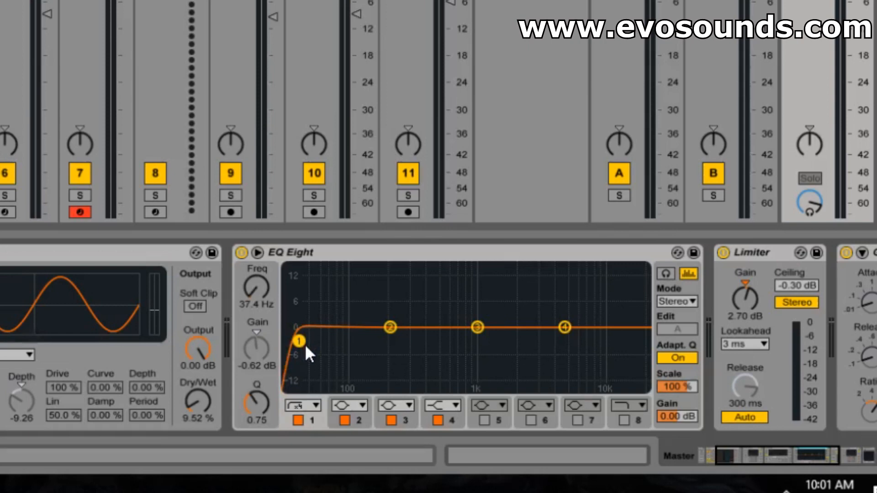
pyautogui.moveTo(302, 346); pyautogui.dragTo(308, 346)
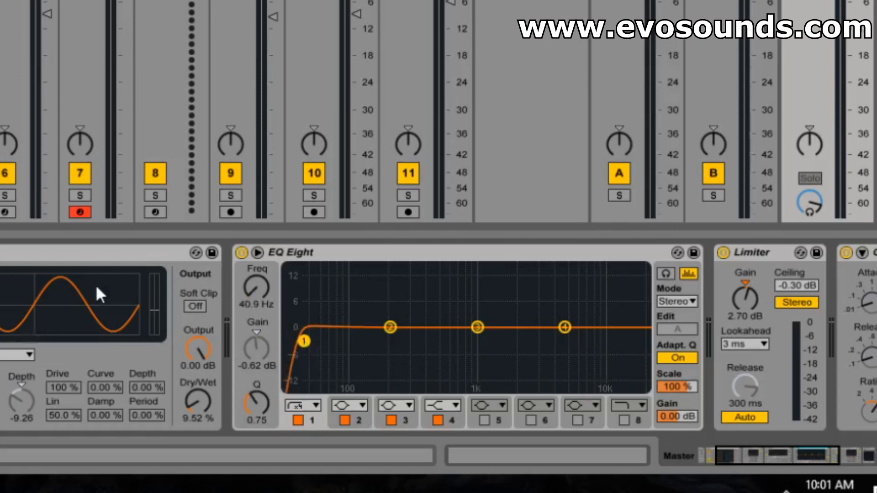
pyautogui.moveTo(302, 342); pyautogui.dragTo(304, 344)
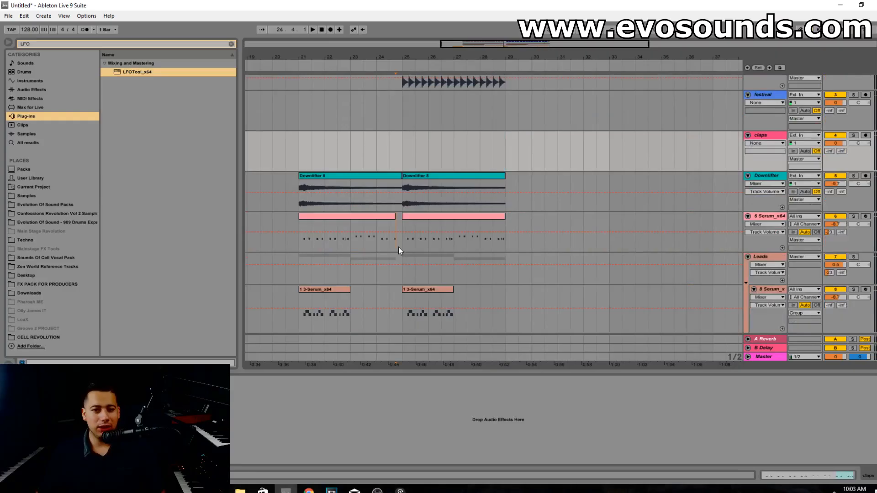
# Step: Play the arrangement from just before bar 25 and look over the Serum lead tracks
pyautogui.click(398, 247)
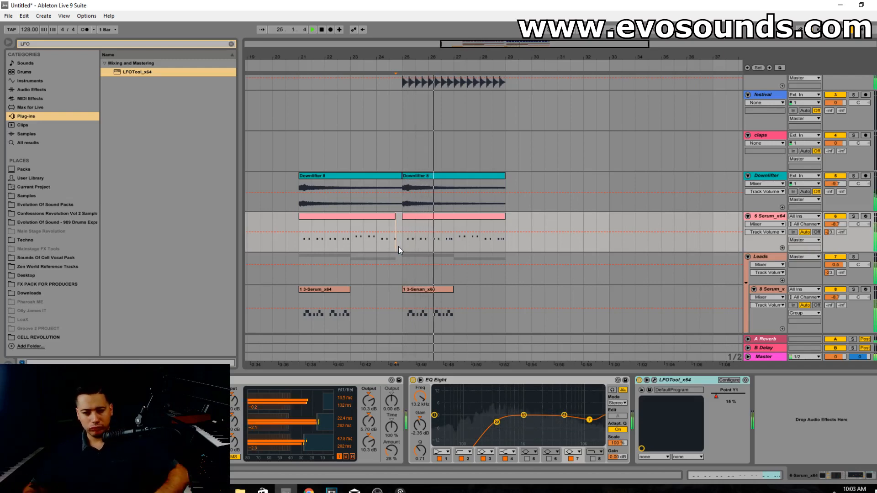
pyautogui.scroll(-3, 514, 259)
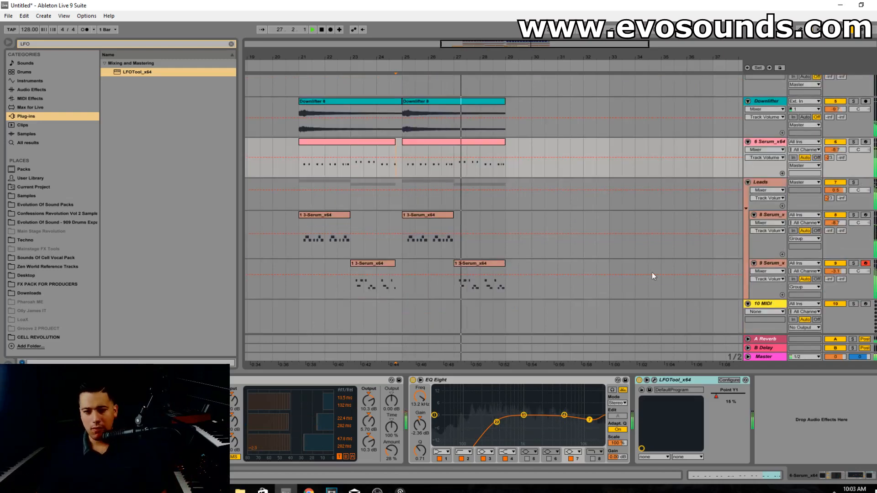
pyautogui.click(771, 218)
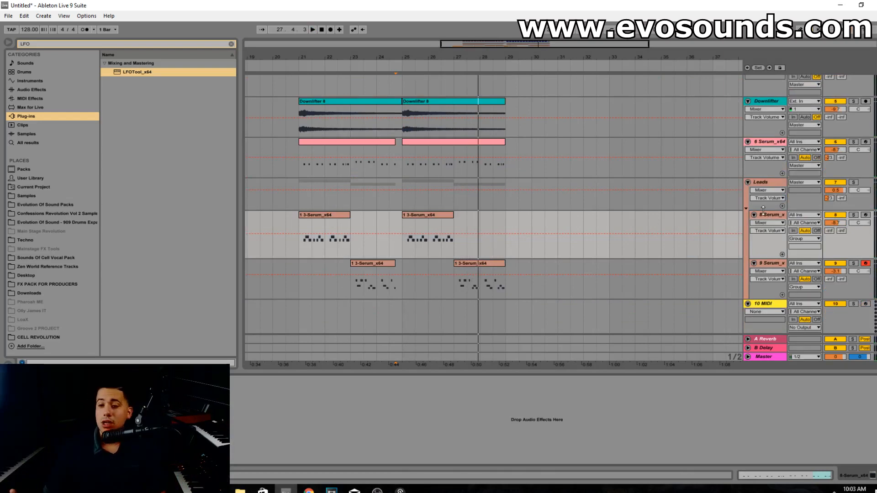
# Step: Examine the Master's effect chain in the Session View, going through the multiband compressor, Glue Compressor, A Bit Warmer and EQ Eight
pyautogui.press('Tab')
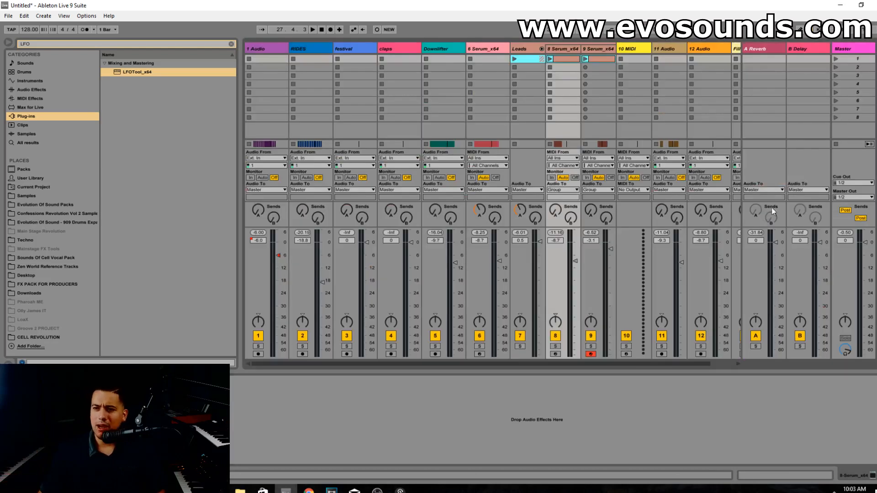
pyautogui.click(860, 68)
pyautogui.click(326, 380)
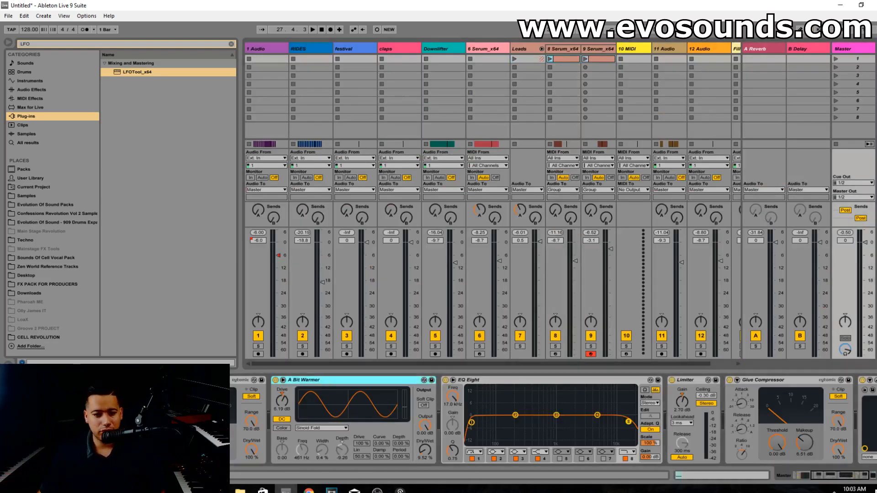
pyautogui.click(831, 478)
pyautogui.click(253, 381)
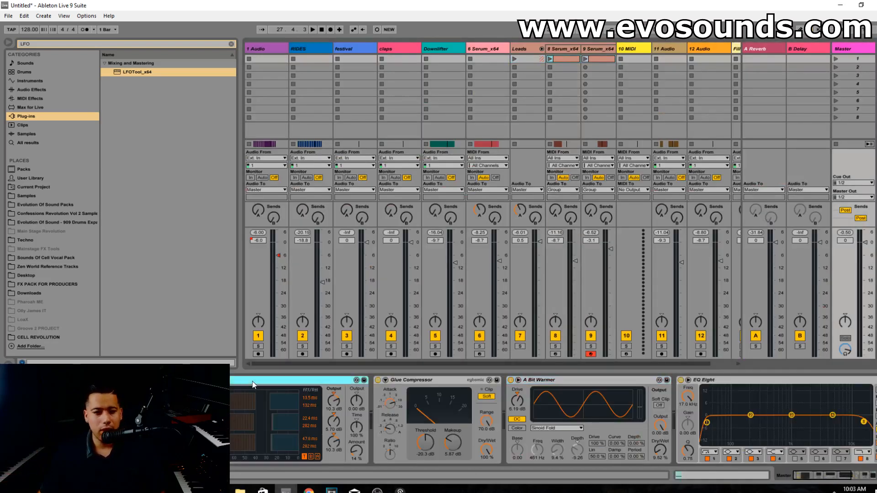
pyautogui.click(413, 383)
pyautogui.click(578, 382)
pyautogui.moveTo(822, 478); pyautogui.dragTo(858, 474)
pyautogui.click(704, 383)
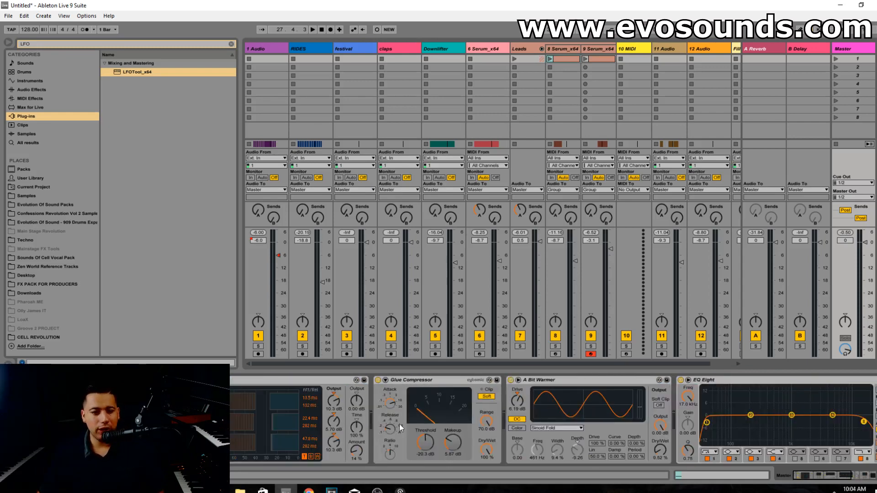
# Step: Return to the Arrangement View, hide the device chain to show more tracks, and switch to OBS
pyautogui.press('Tab')
pyautogui.scroll(5, 482, 295)
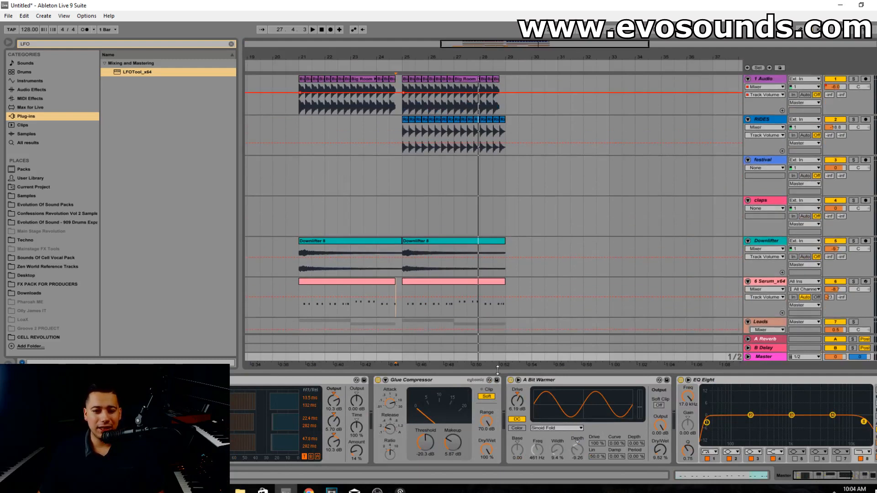
pyautogui.click(876, 475)
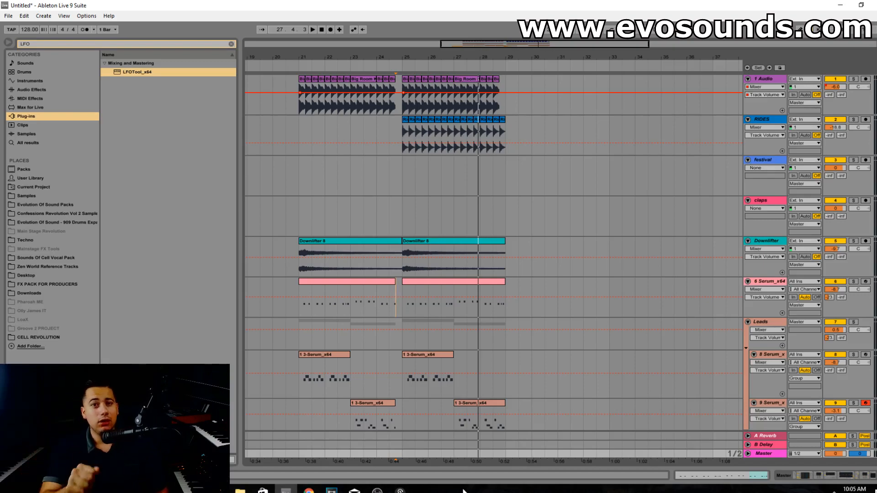
pyautogui.click(377, 492)
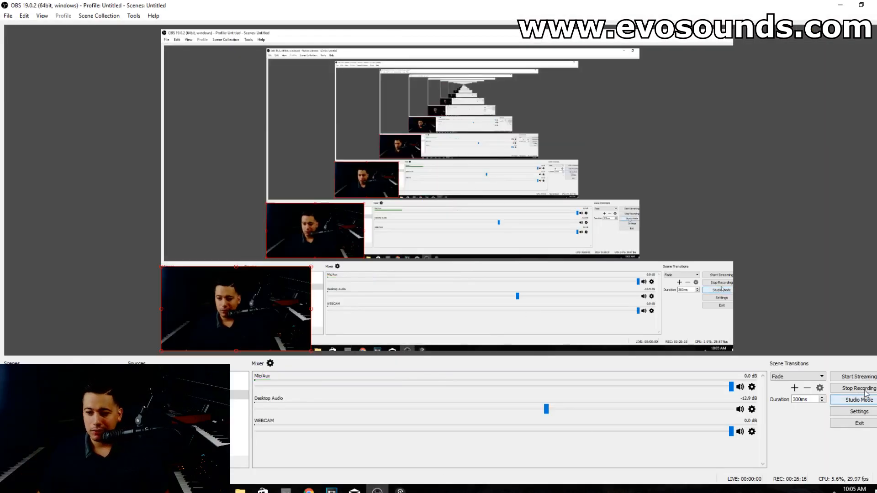